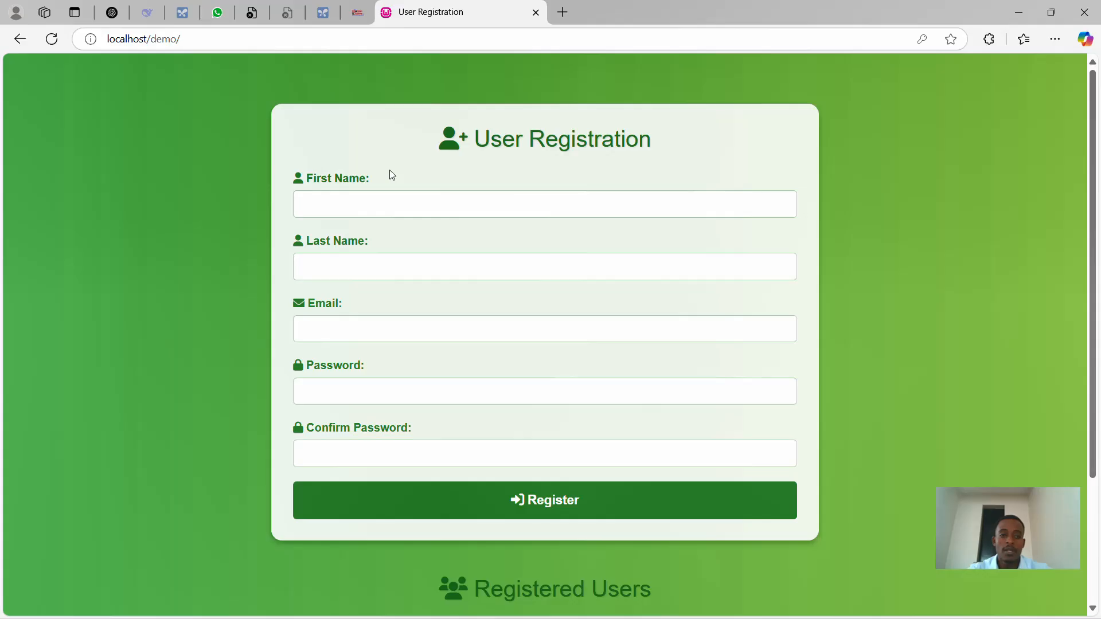
# - Search Bing for 'bytehost' in a new tab and scroll to the byet.host results
pyautogui.scroll(-3, 392, 175)
pyautogui.scroll(3, 392, 175)
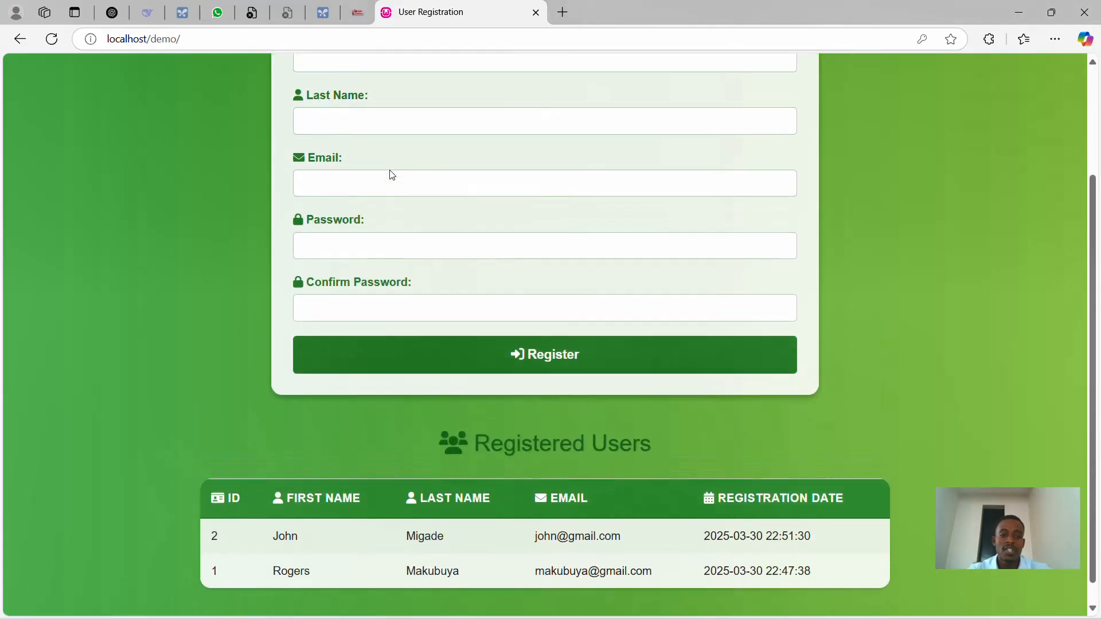
pyautogui.scroll(-3, 356, 285)
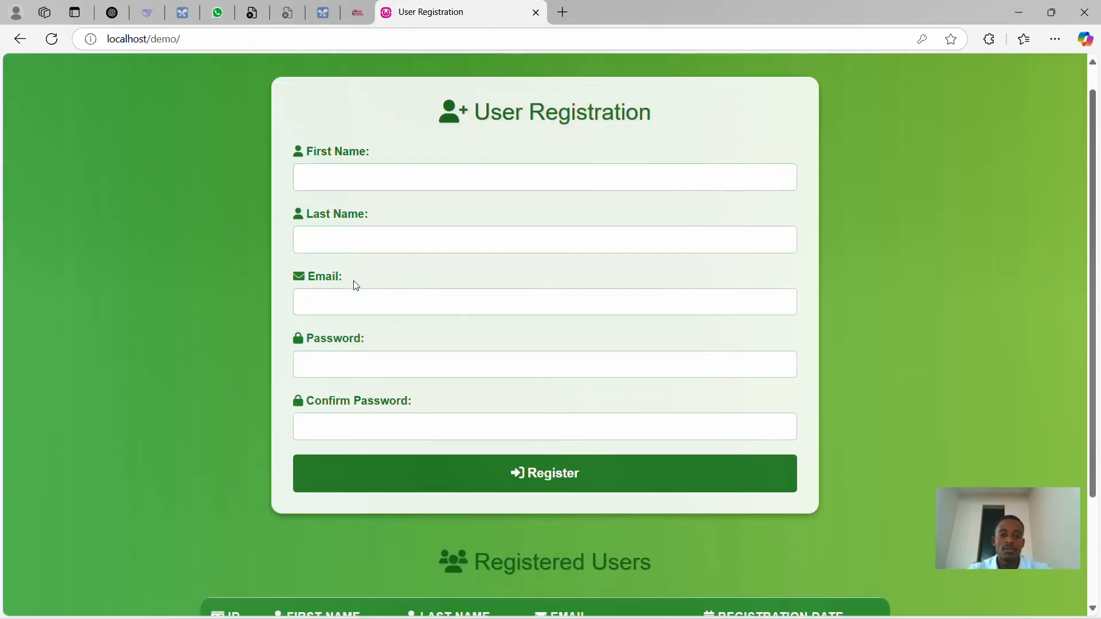
pyautogui.scroll(1, 352, 283)
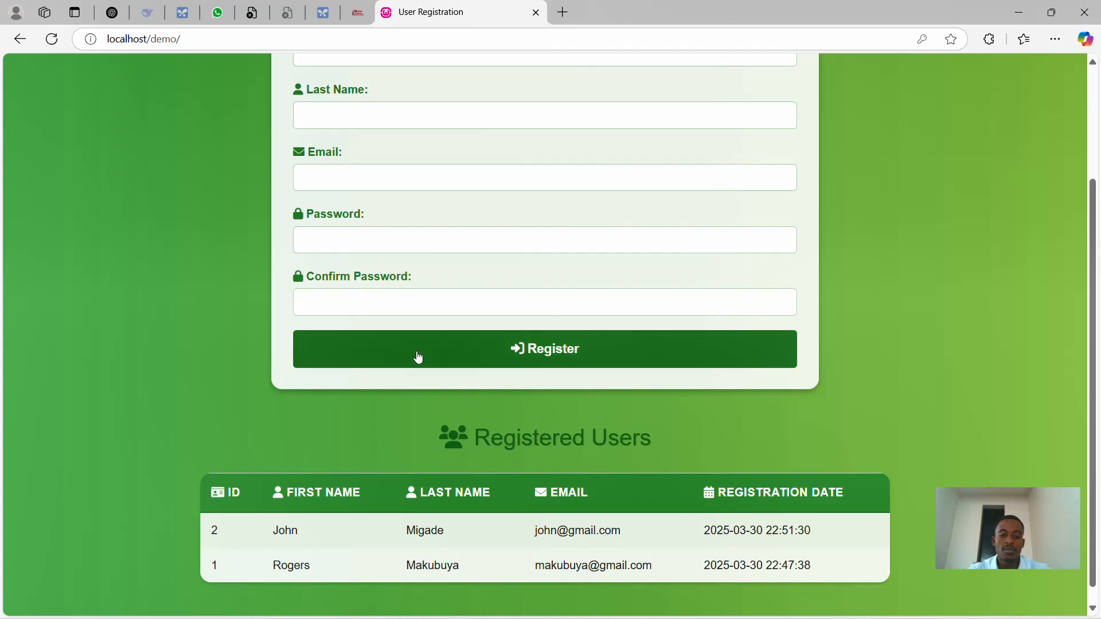
pyautogui.scroll(3, 570, 433)
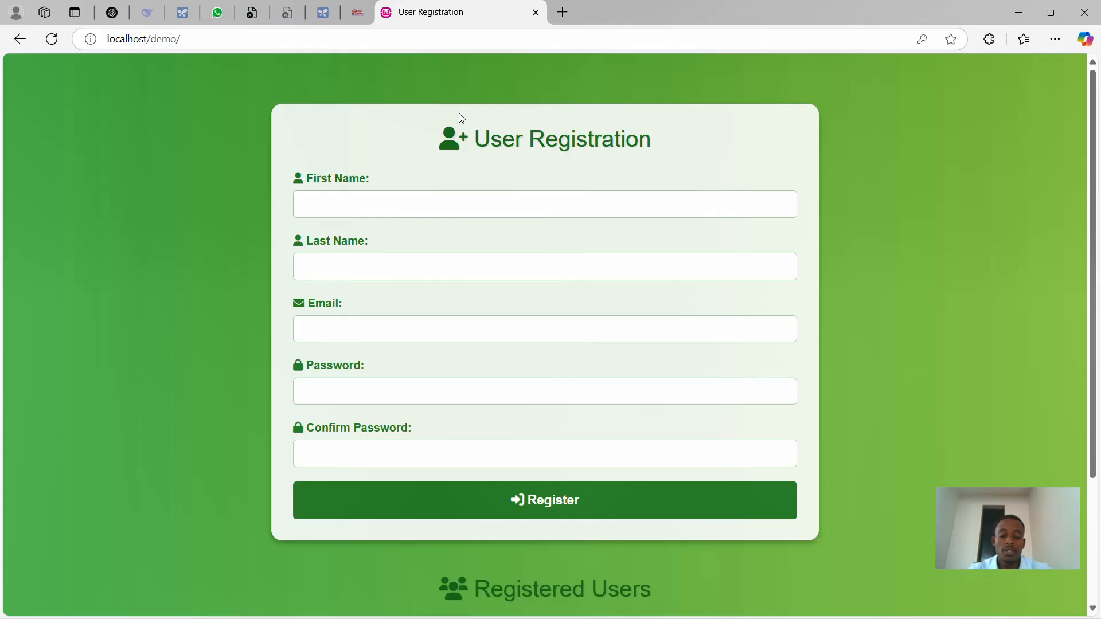
pyautogui.click(562, 12)
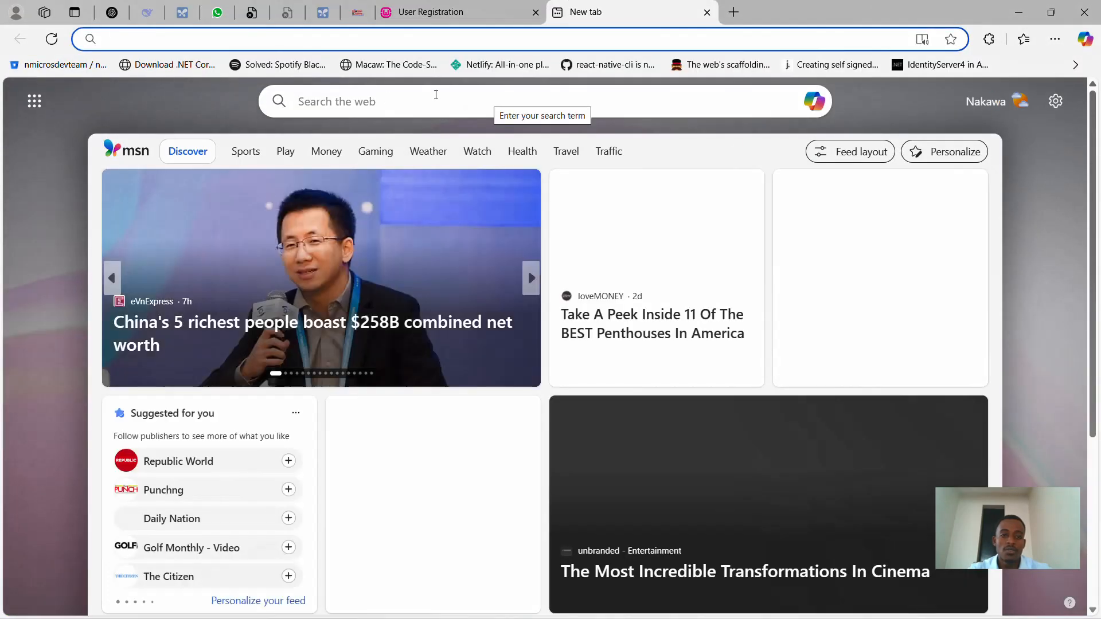
pyautogui.click(435, 94)
pyautogui.write('by')
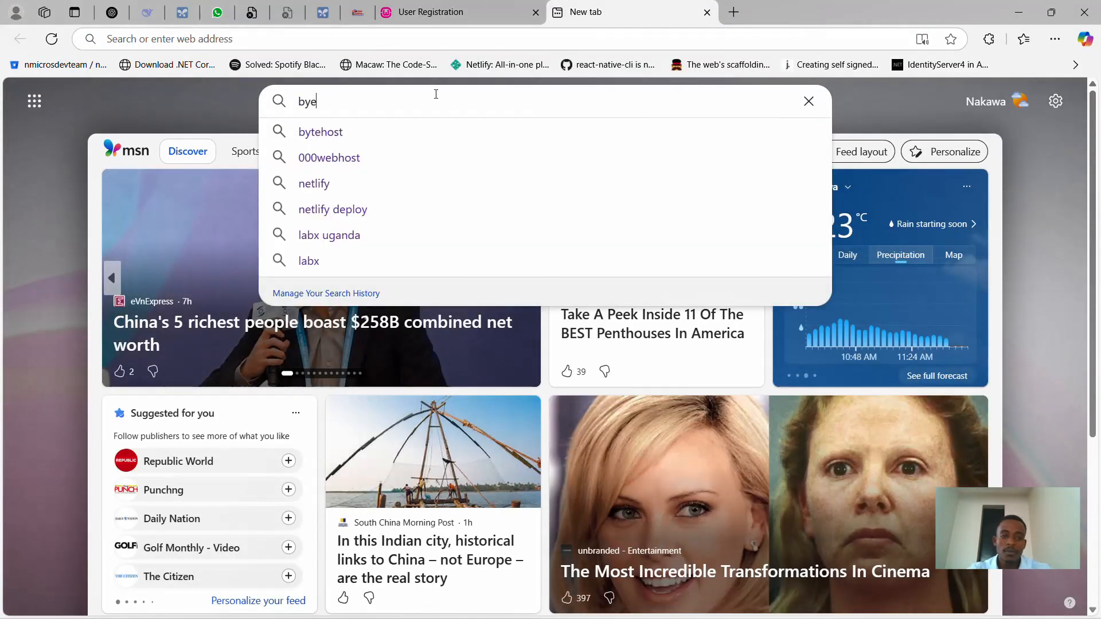
pyautogui.write('tehost')
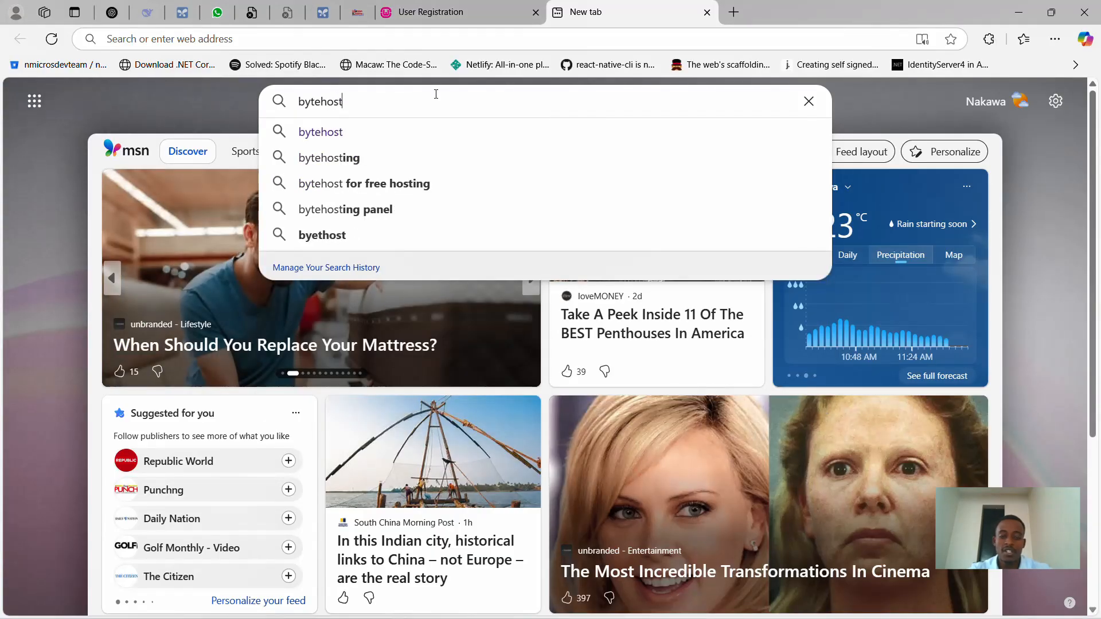
pyautogui.press('Return')
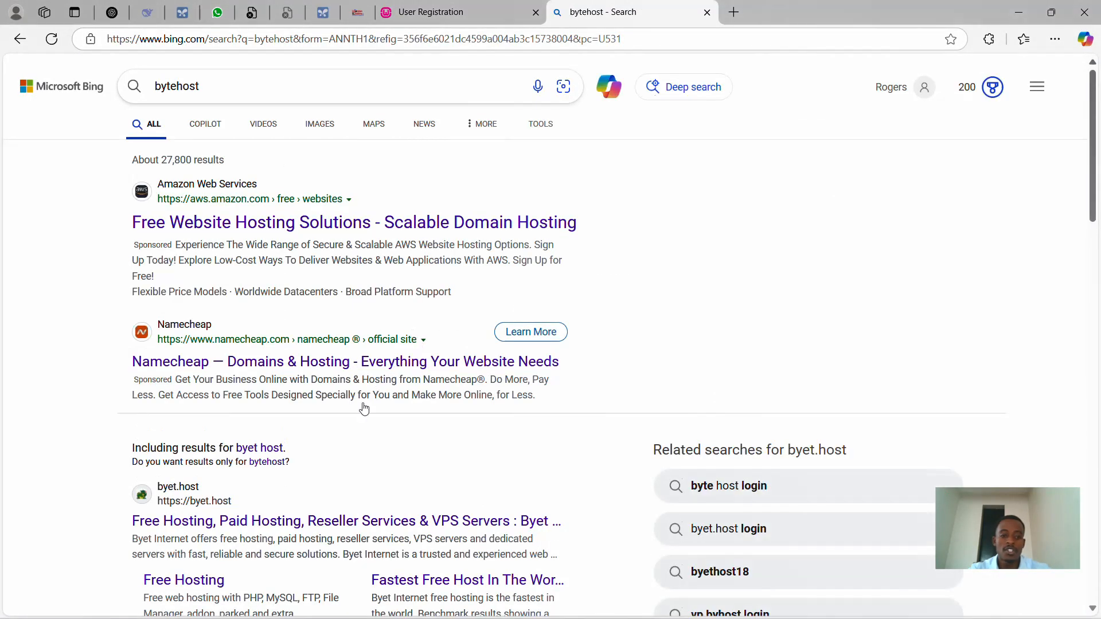
pyautogui.scroll(-3, 295, 381)
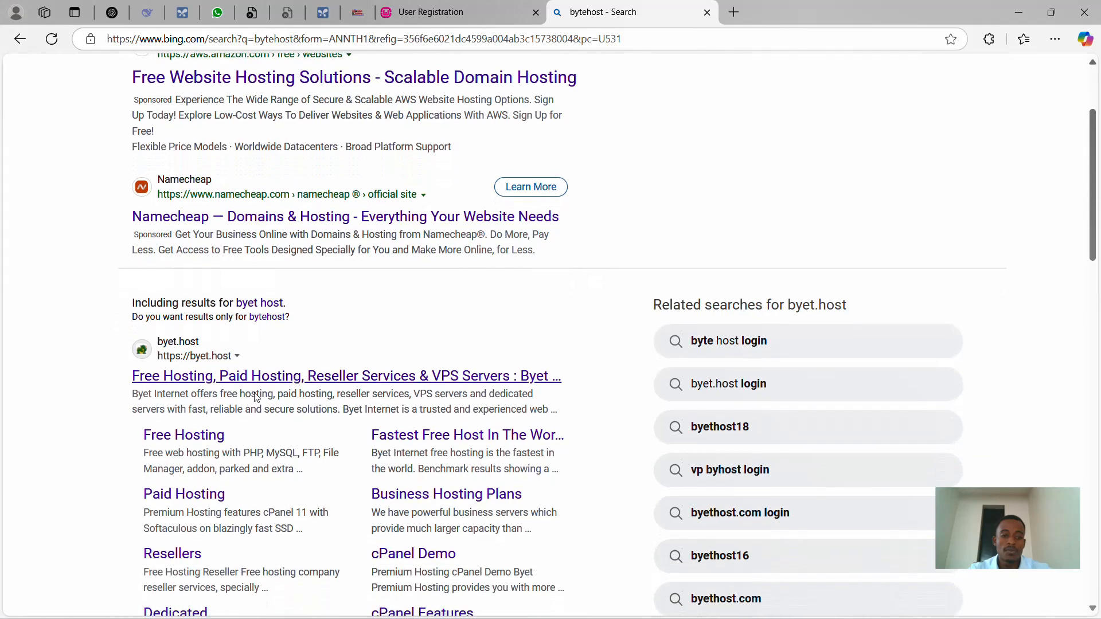
# - Open the byet.host result and choose Signup For Free Hosting from the Free Hosting menu
pyautogui.click(224, 374)
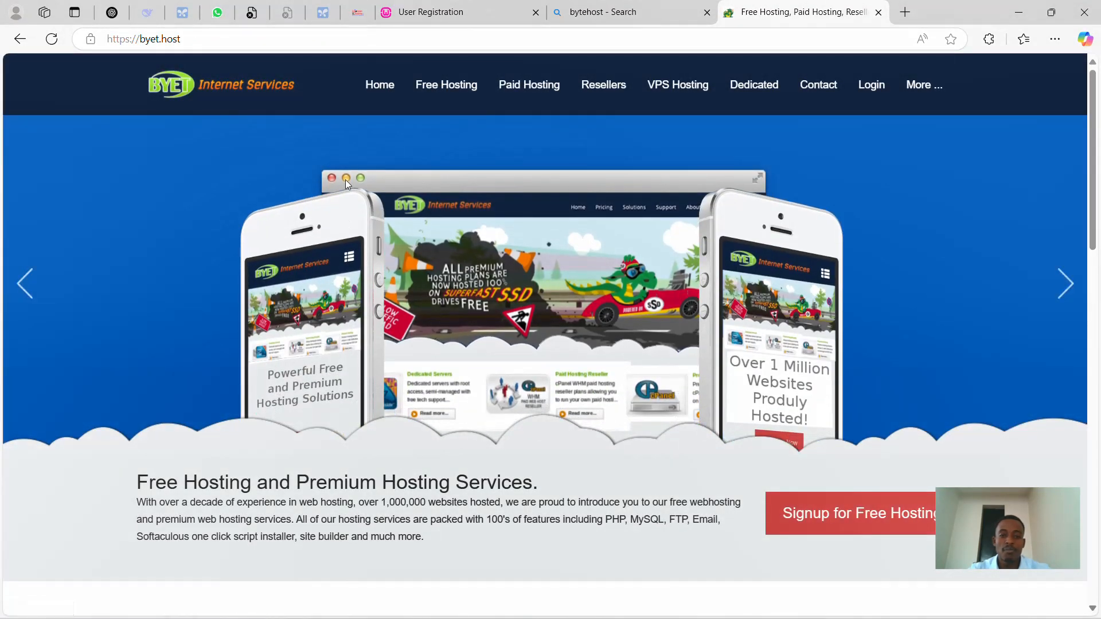
pyautogui.moveTo(515, 101)
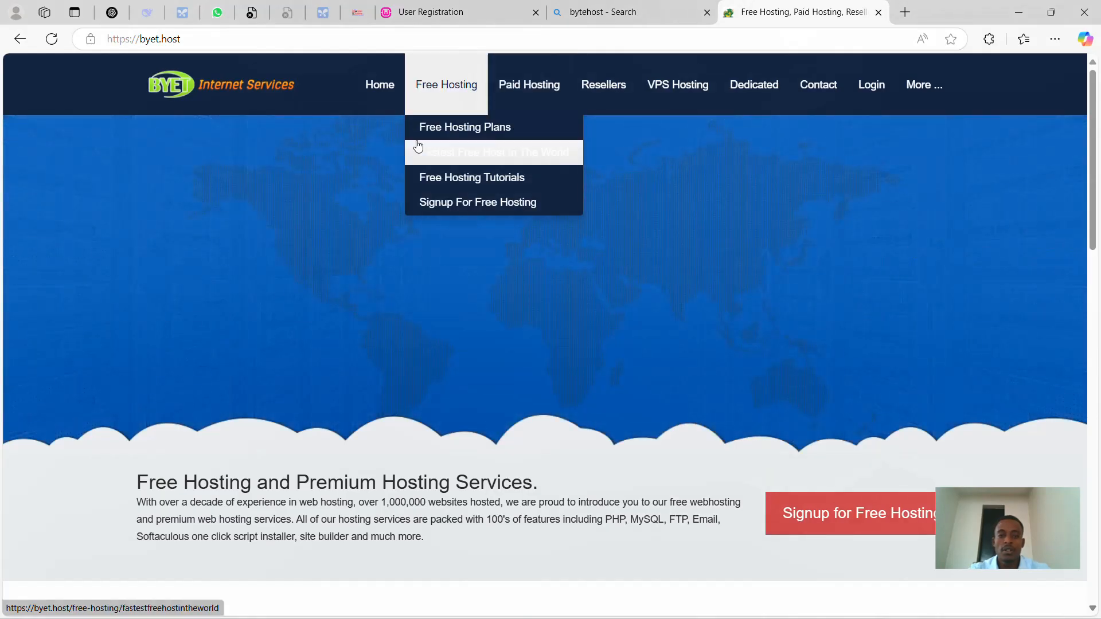
pyautogui.moveTo(439, 87)
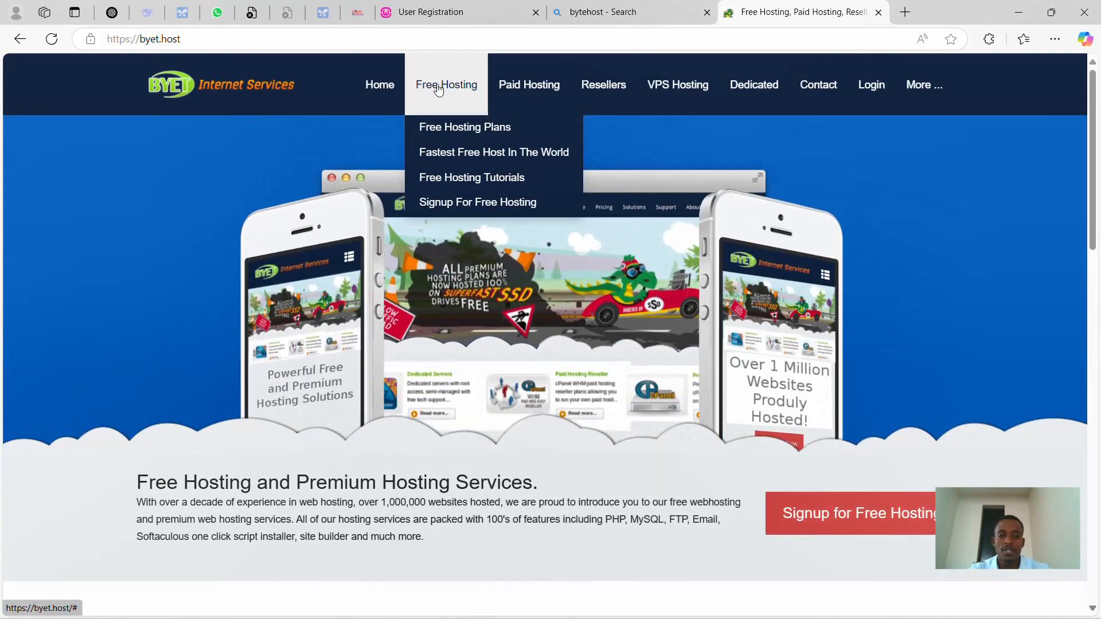
pyautogui.click(473, 206)
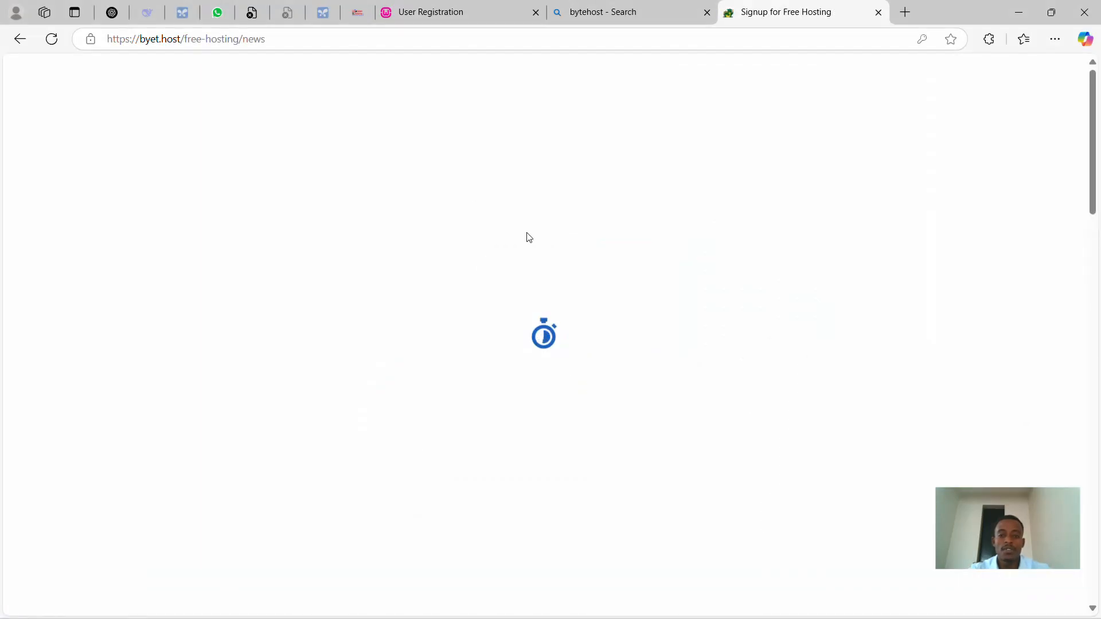
# - Clear the autofilled Sub Domain Name and dismiss the saved-password suggestions
pyautogui.scroll(-2, 522, 336)
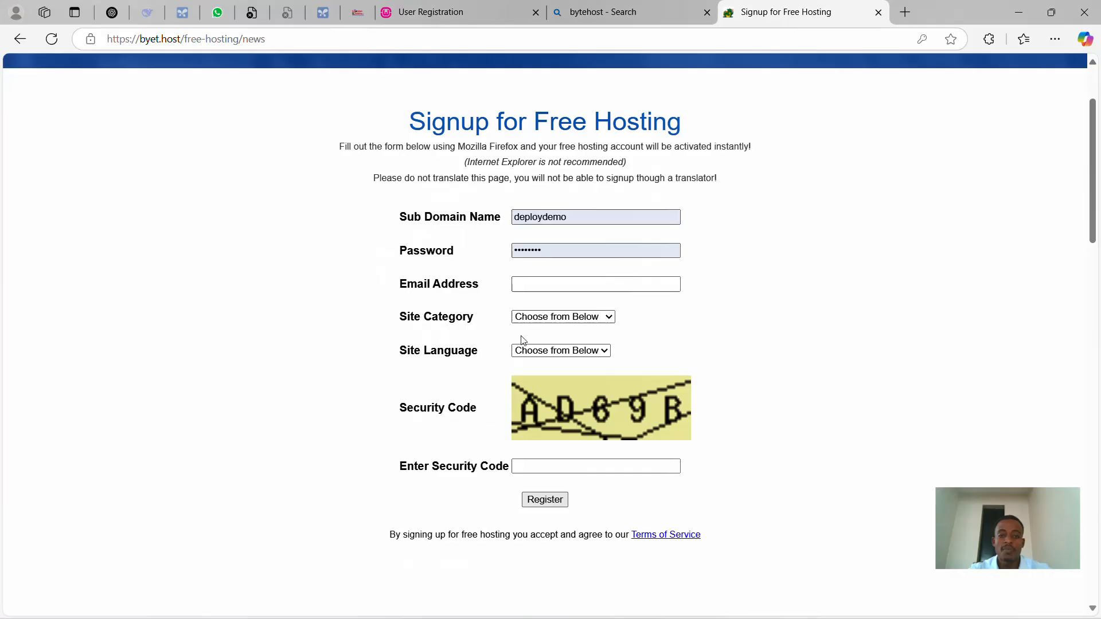
pyautogui.click(577, 219)
pyautogui.moveTo(576, 219); pyautogui.dragTo(478, 218)
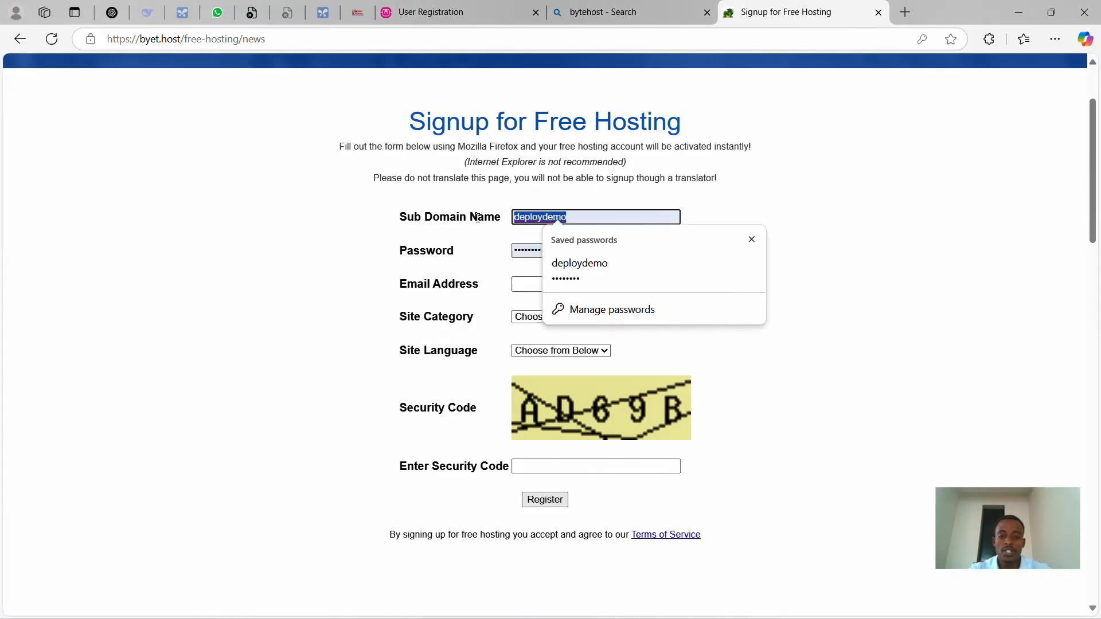
pyautogui.press('BackSpace')
pyautogui.click(482, 255)
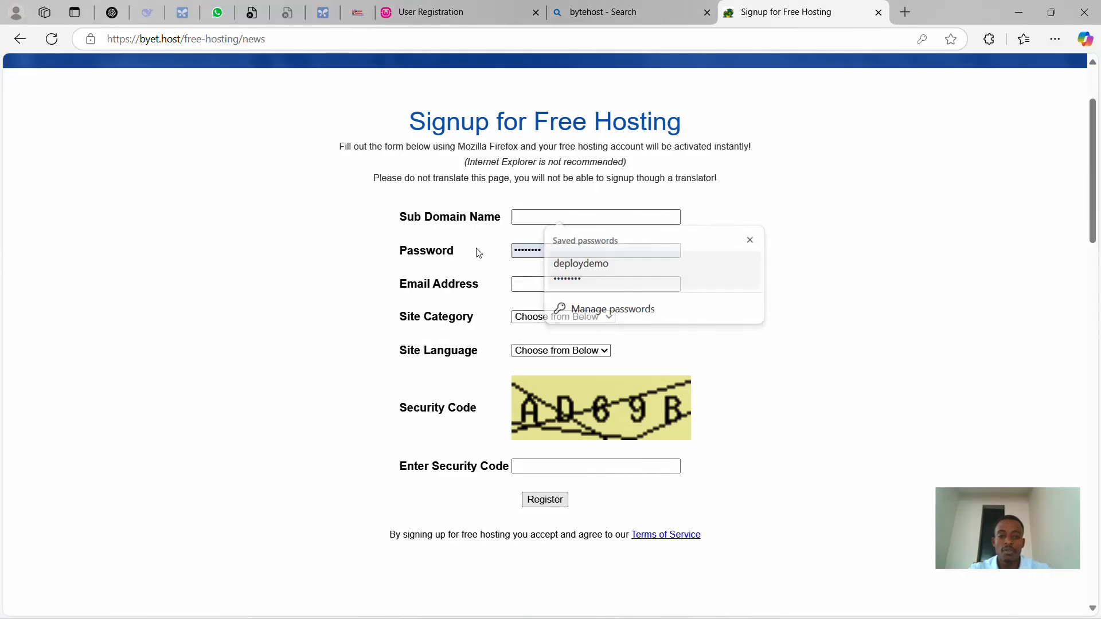
pyautogui.click(542, 216)
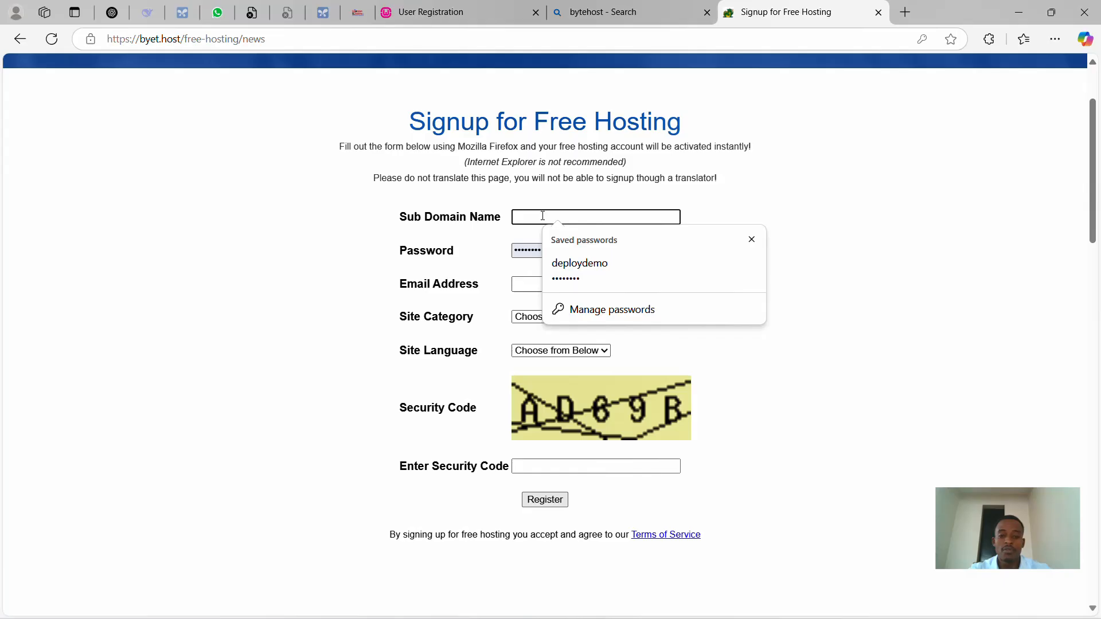
pyautogui.click(524, 252)
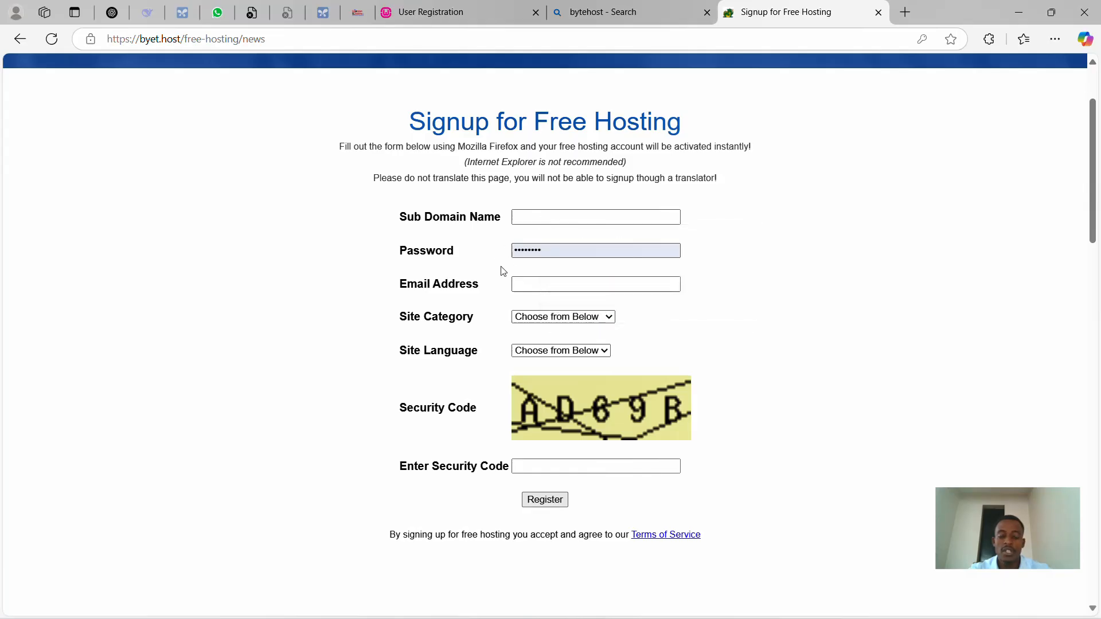
pyautogui.click(552, 287)
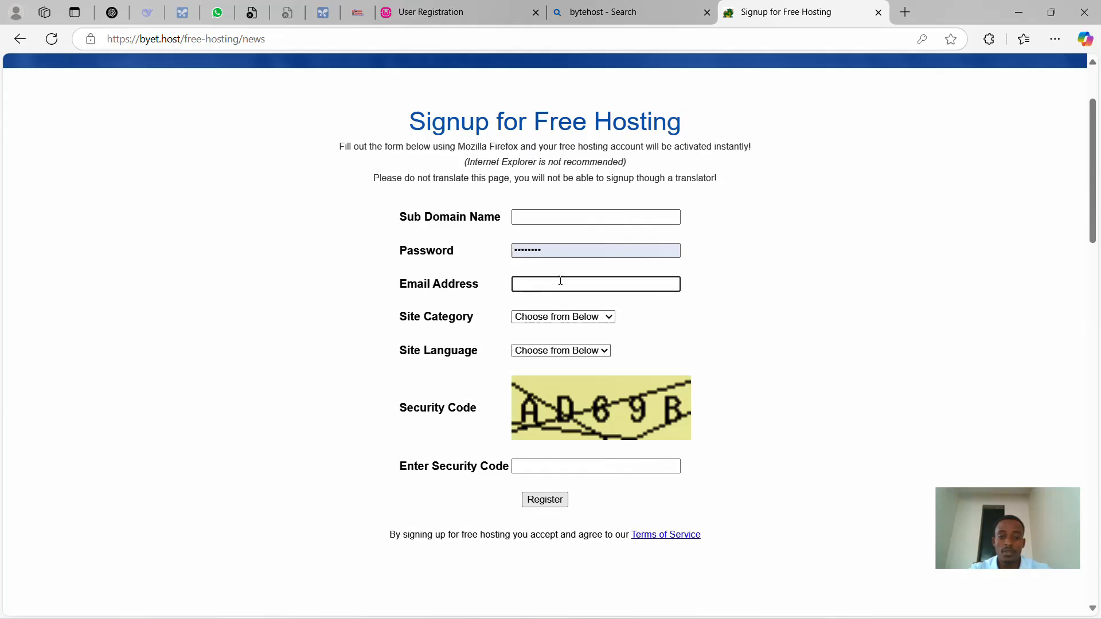
# - Set Site Category to Personal and Site Language to English, and enter the security code
pyautogui.click(582, 317)
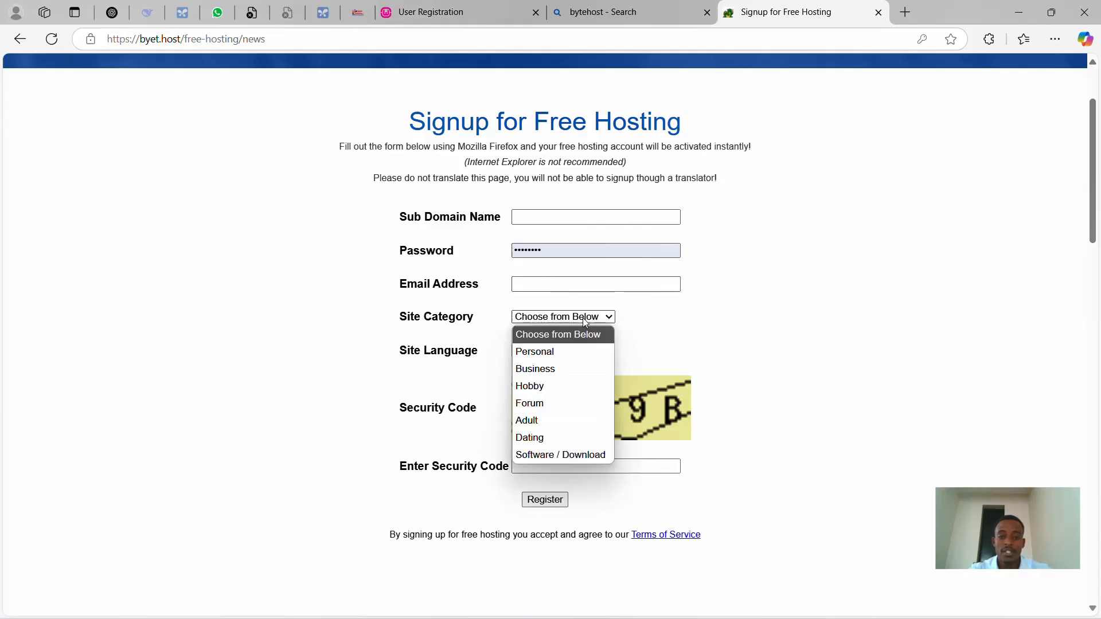
pyautogui.click(559, 357)
pyautogui.click(577, 352)
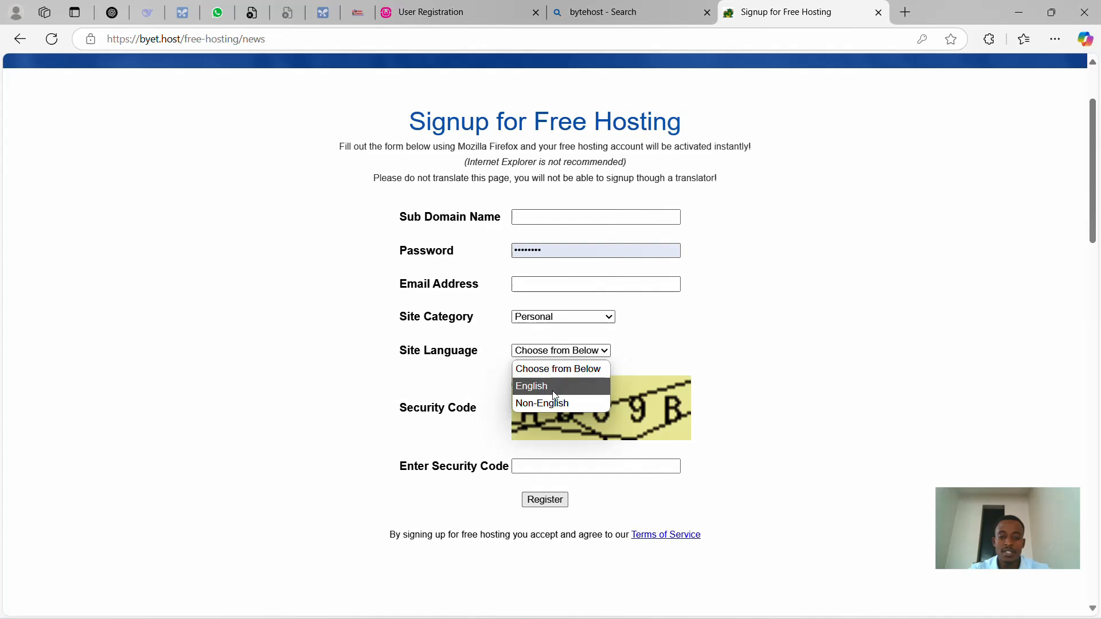
pyautogui.click(553, 392)
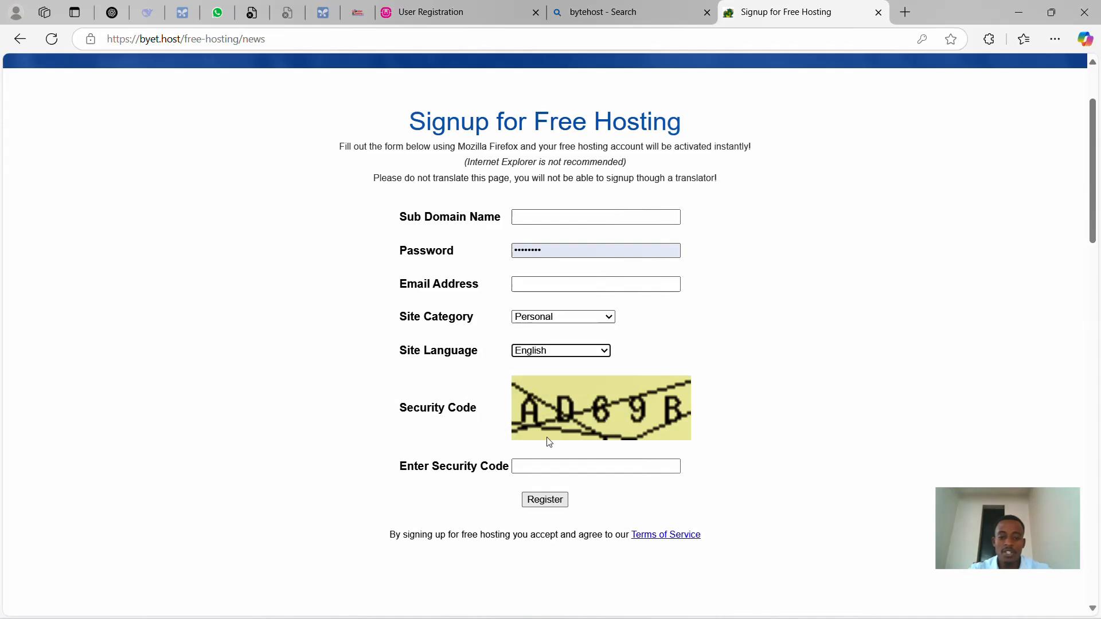
pyautogui.click(550, 468)
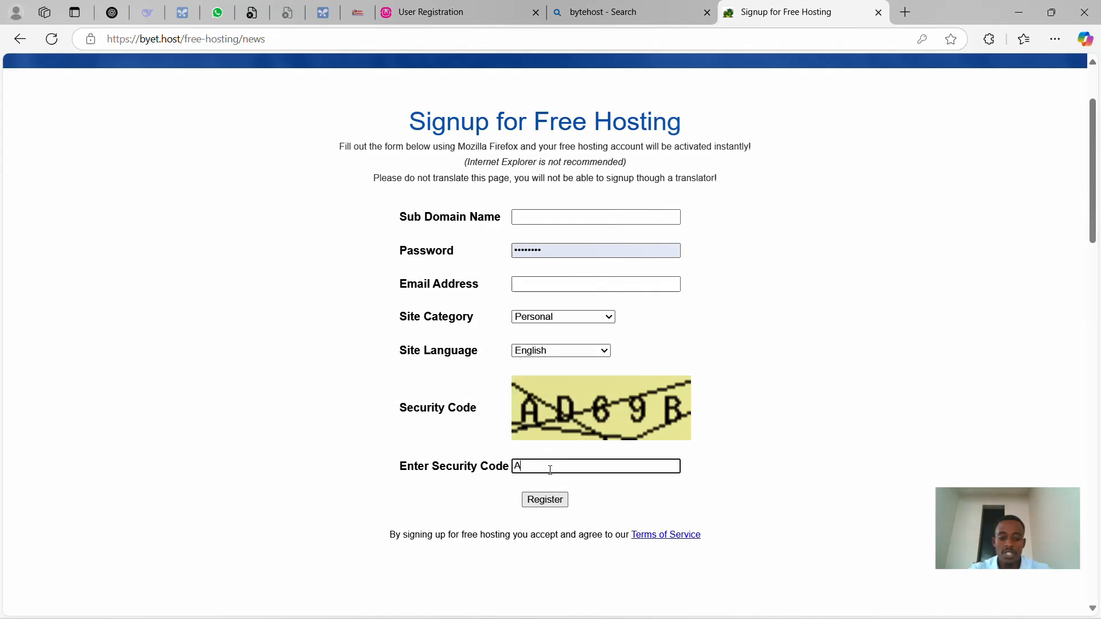
pyautogui.write('AD69B')
# - Type a new sub domain name and start filling in the email address
pyautogui.click(544, 218)
pyautogui.write('rog')
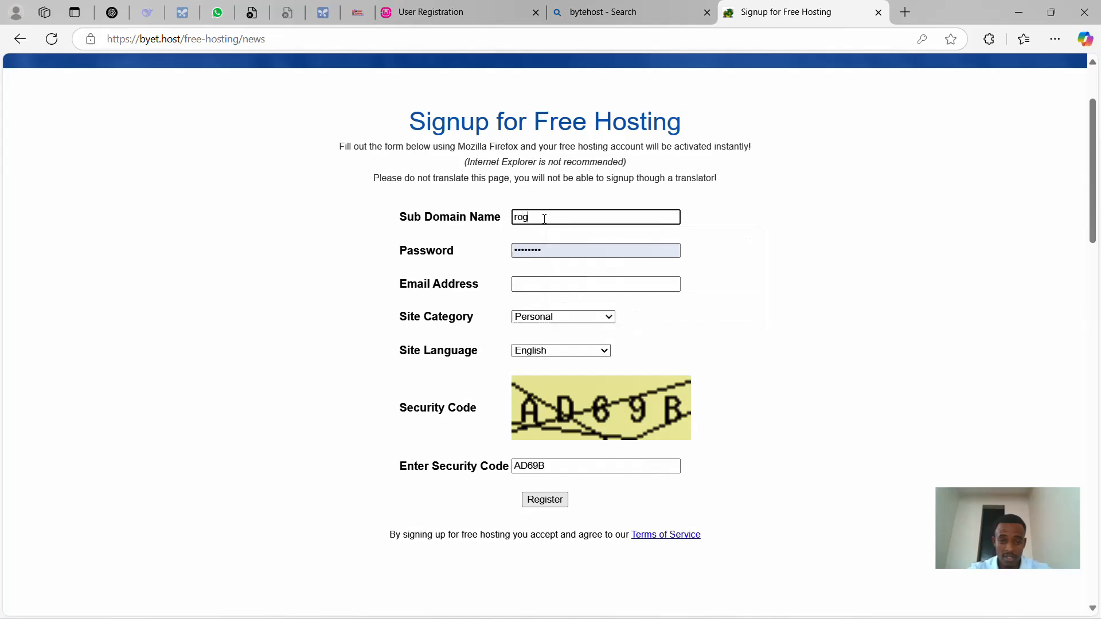
pyautogui.press('BackSpace')
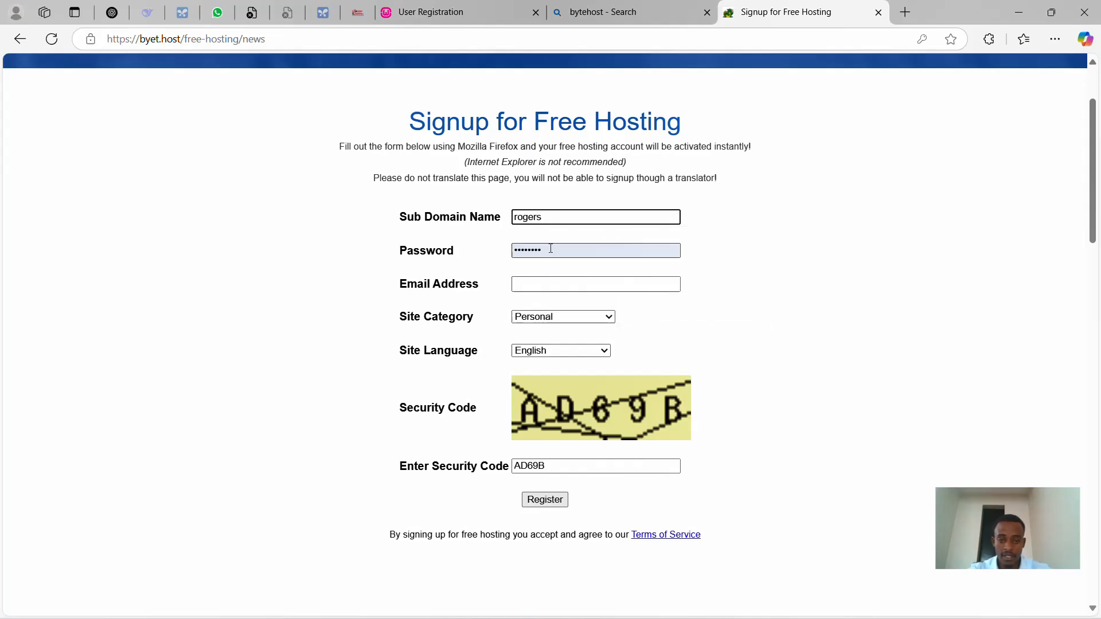
pyautogui.click(544, 288)
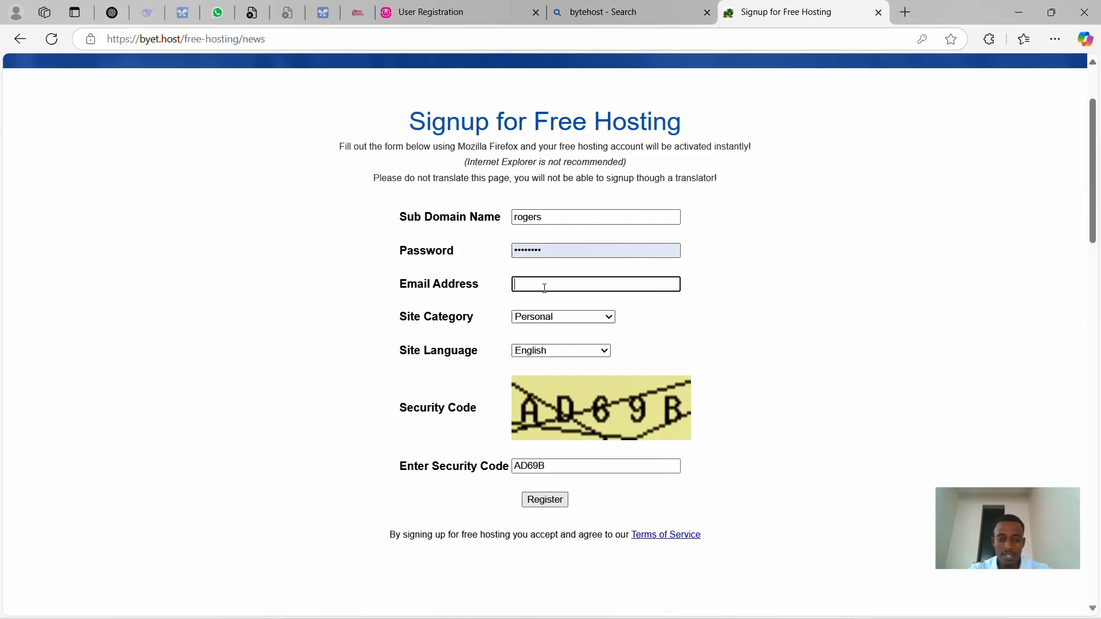
pyautogui.write('rop')
# - Open Gmail from the address bar and expand the full mail folder list
pyautogui.moveTo(252, 14)
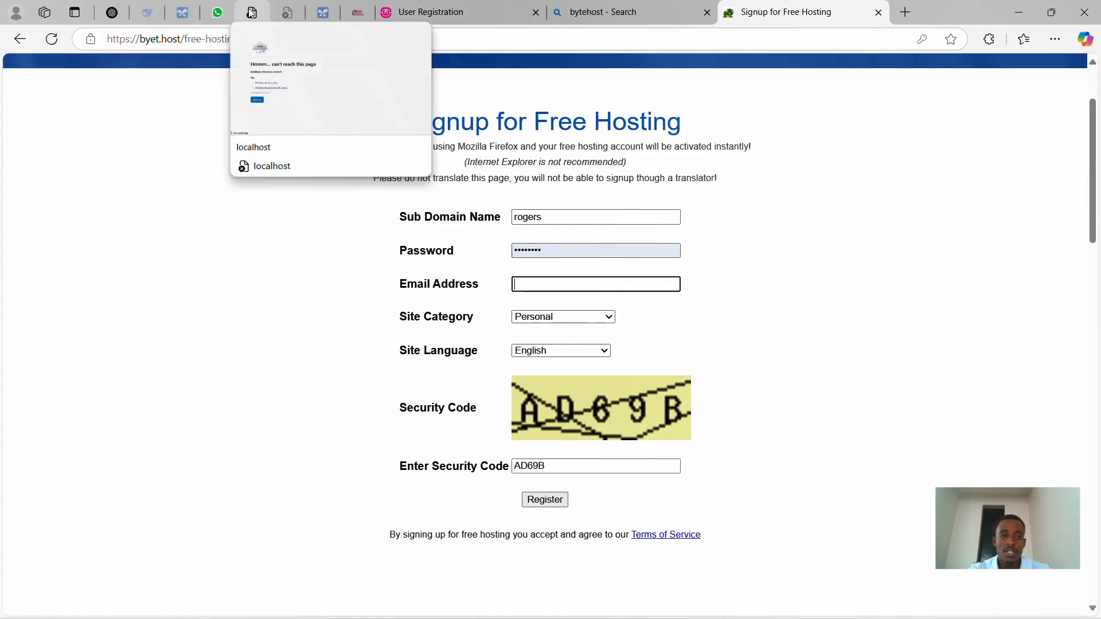
pyautogui.click(253, 14)
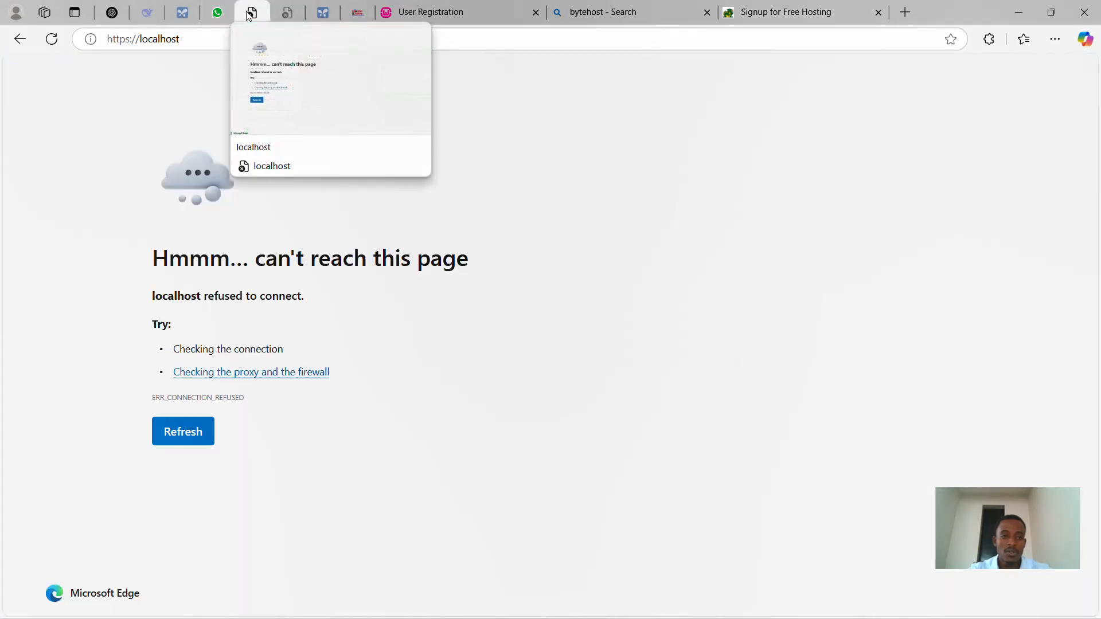
pyautogui.click(247, 42)
pyautogui.write('g')
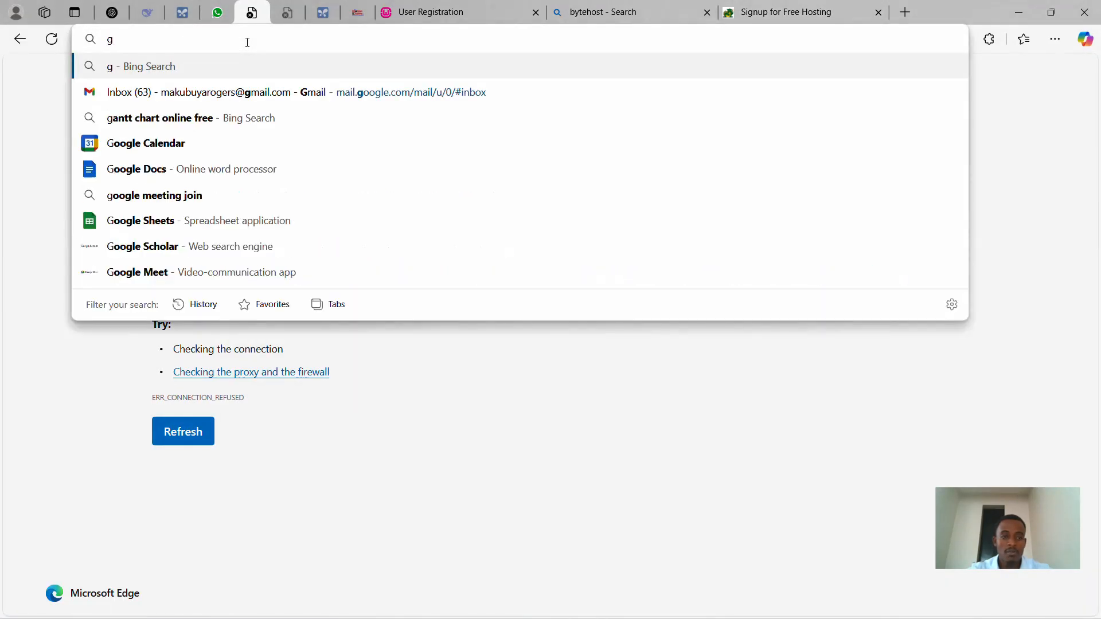
pyautogui.click(253, 101)
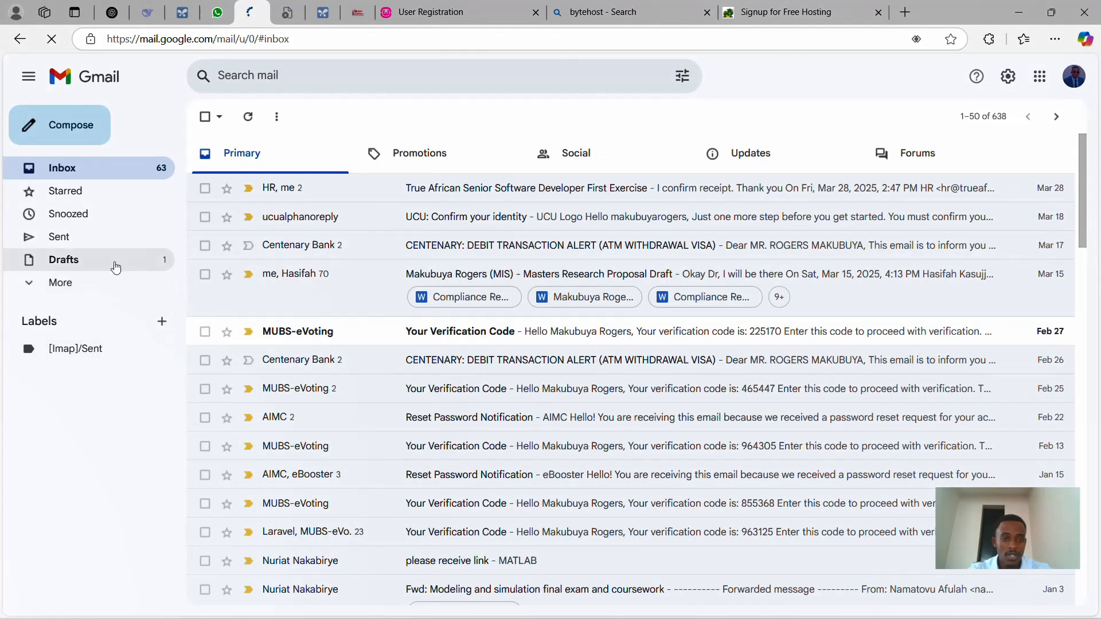
pyautogui.click(84, 285)
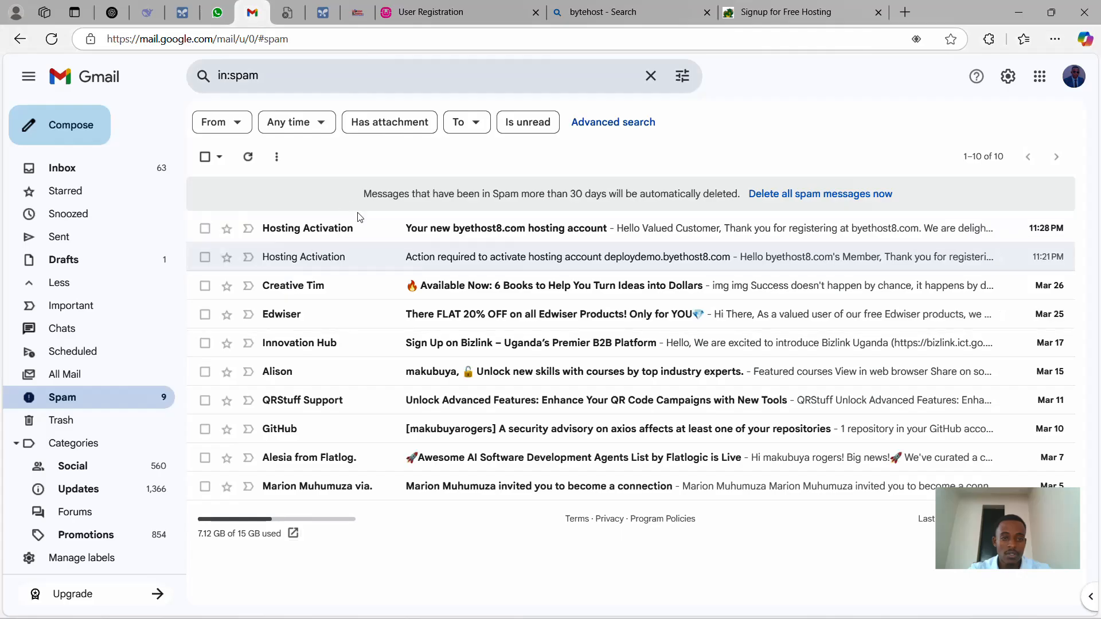
# - Follow the link in the 'Action required to activate hosting account' email, then close that tab
pyautogui.click(383, 260)
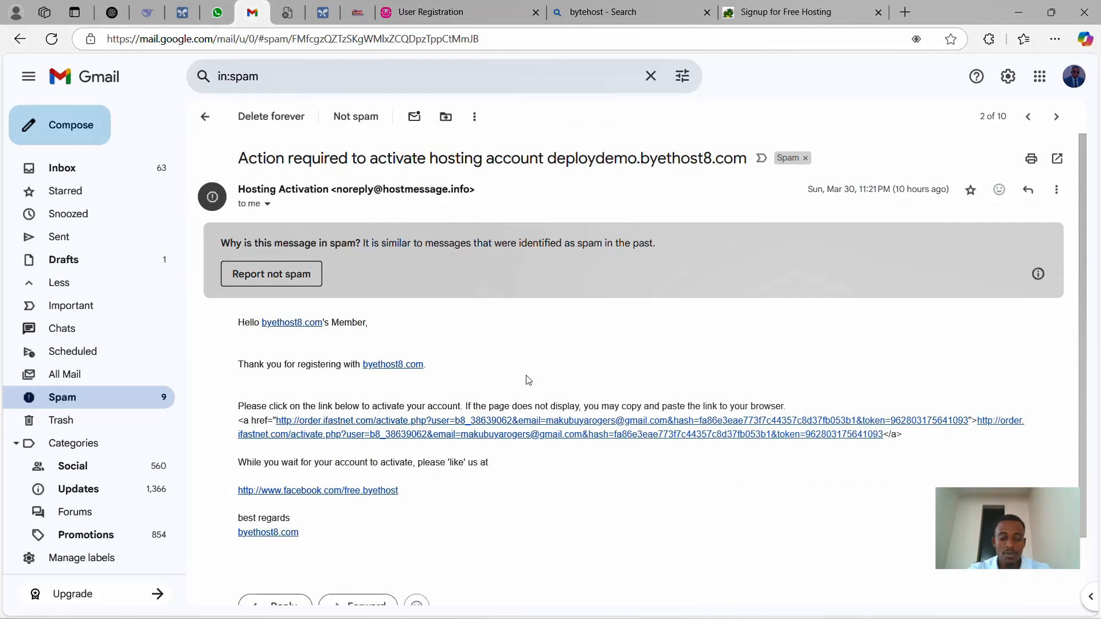
pyautogui.scroll(-1, 511, 341)
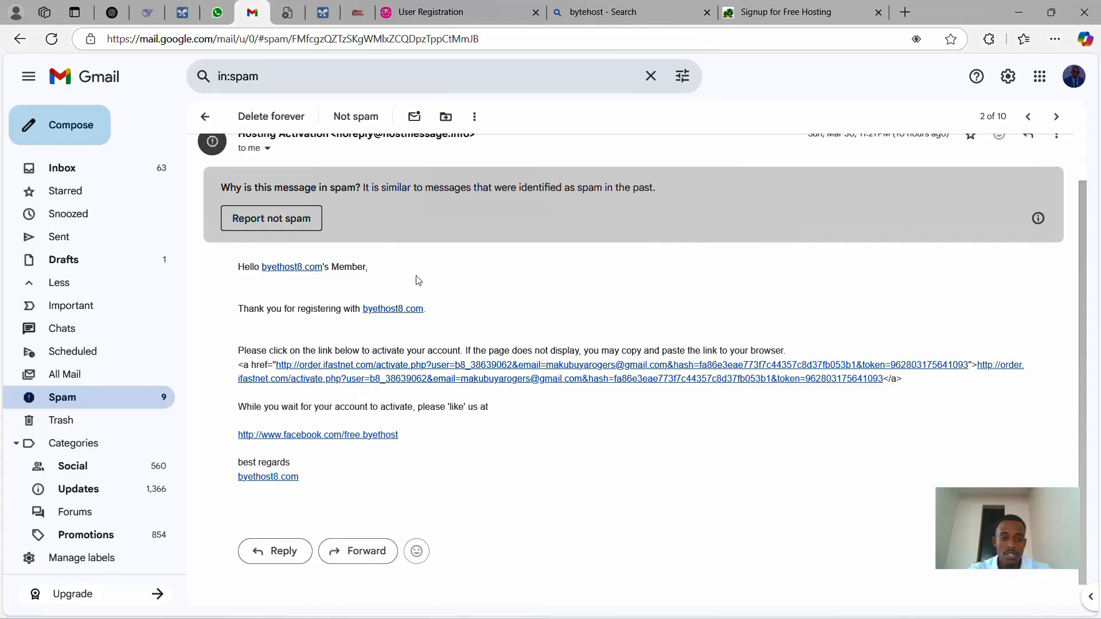
pyautogui.click(385, 367)
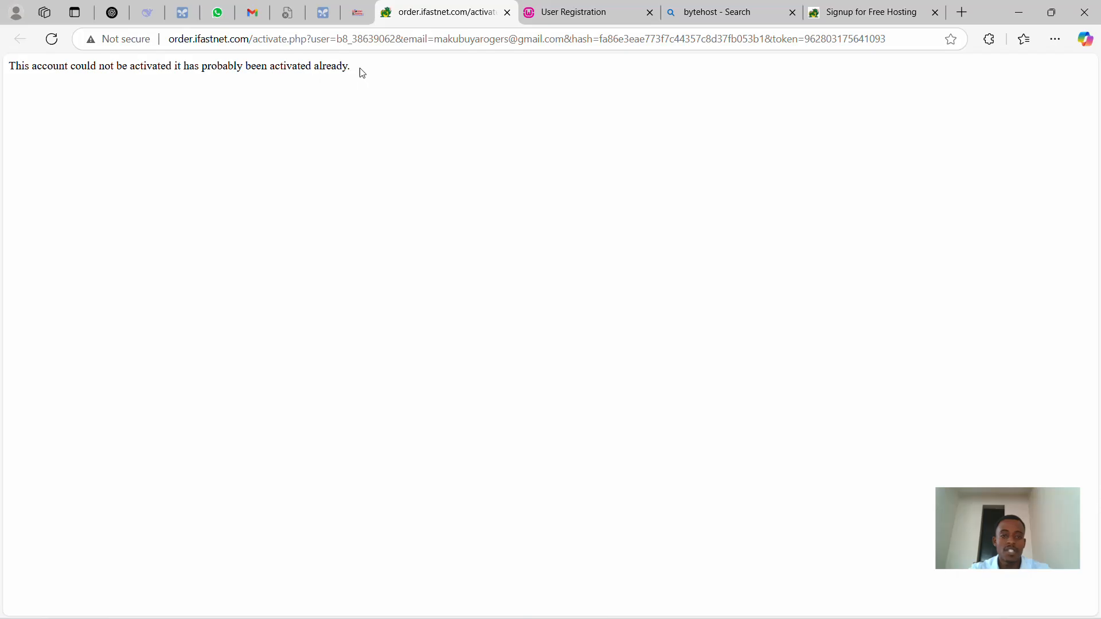
pyautogui.moveTo(360, 73); pyautogui.dragTo(21, 70)
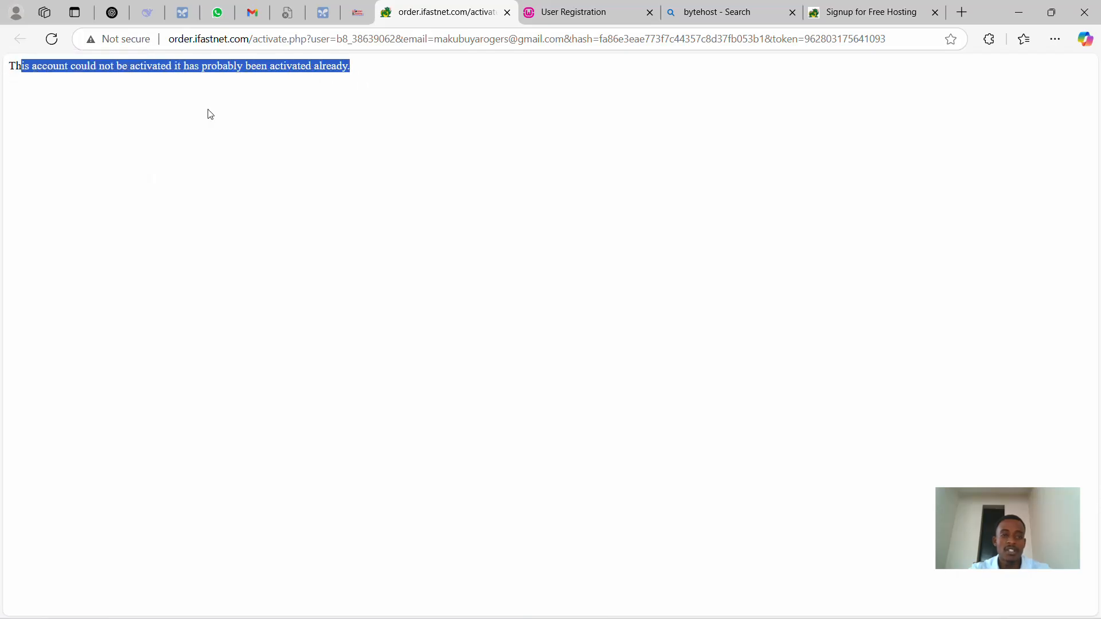
pyautogui.click(323, 133)
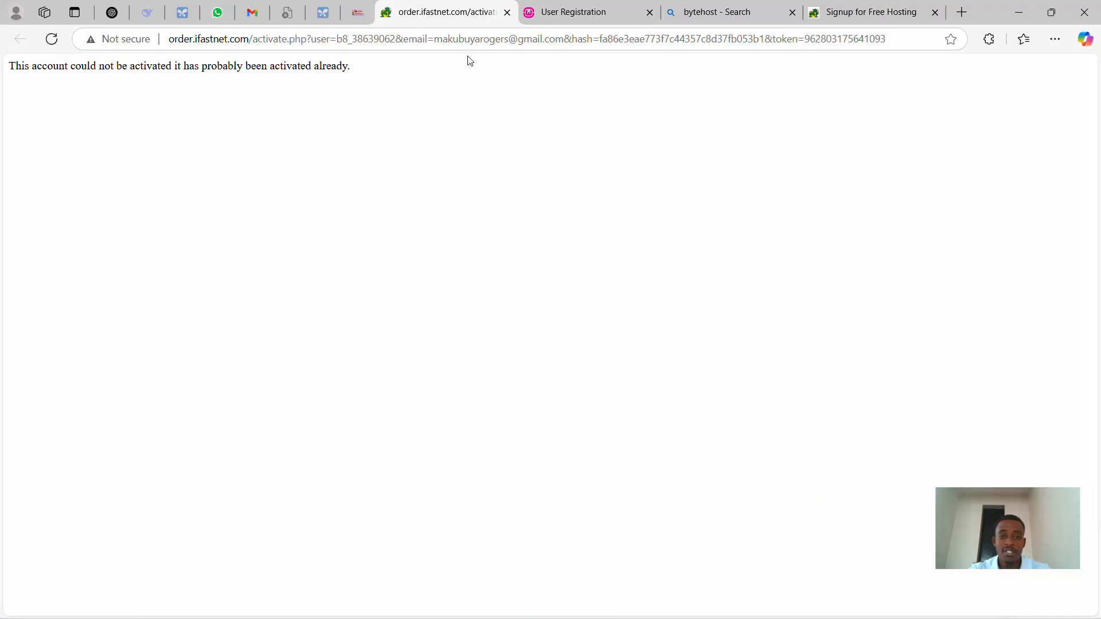
pyautogui.click(507, 12)
# - Return to the Byet.host tab and go to its Login page for VistaPanel
pyautogui.click(722, 12)
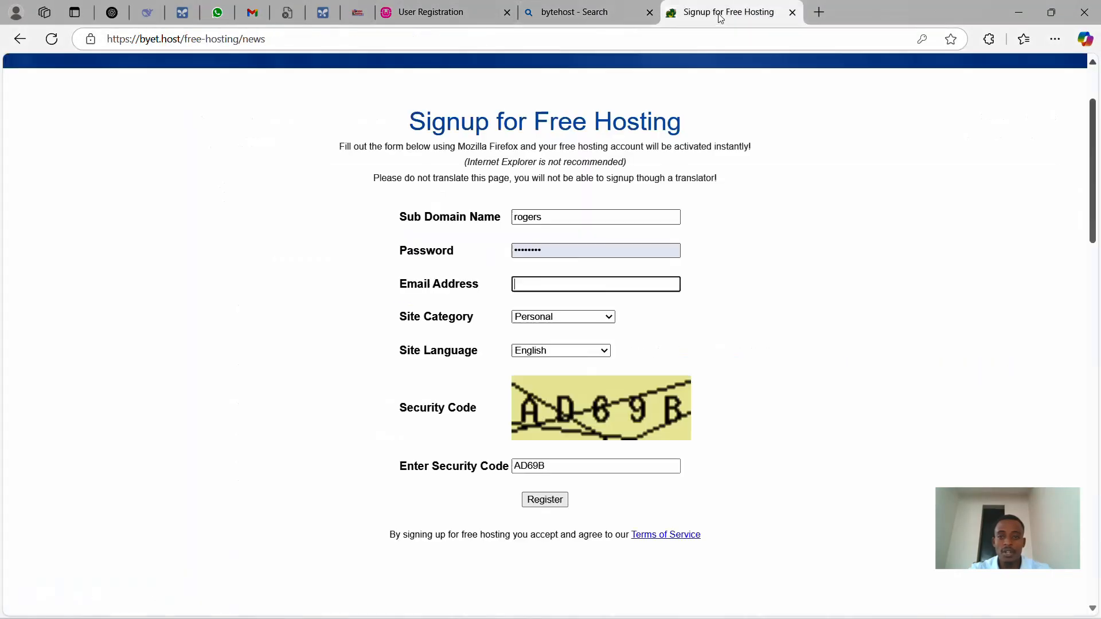
pyautogui.scroll(2, 482, 189)
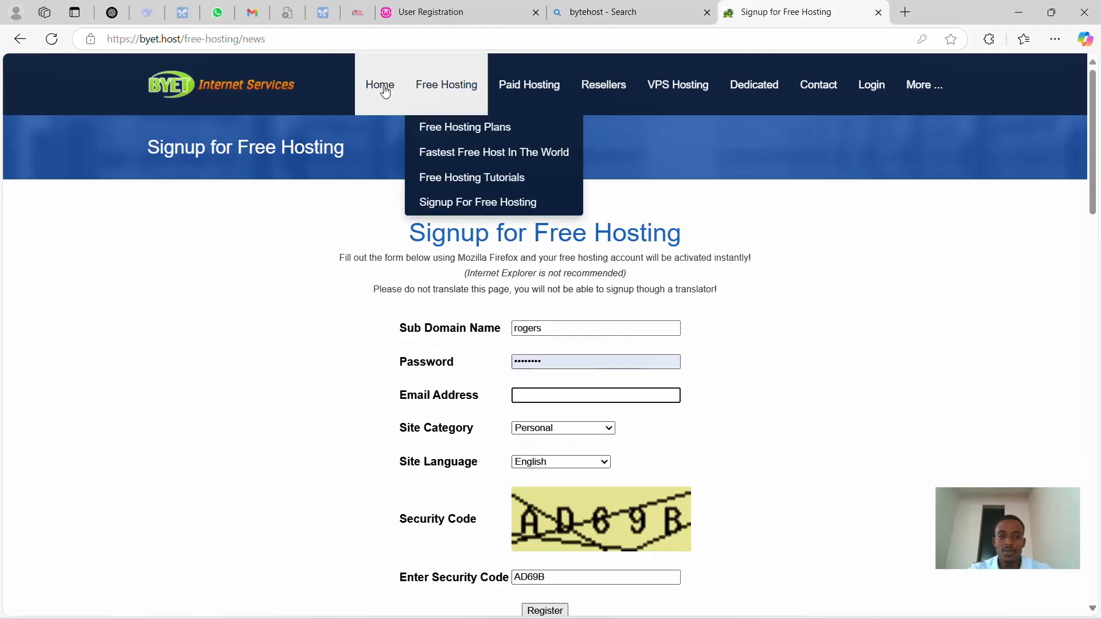
pyautogui.click(872, 86)
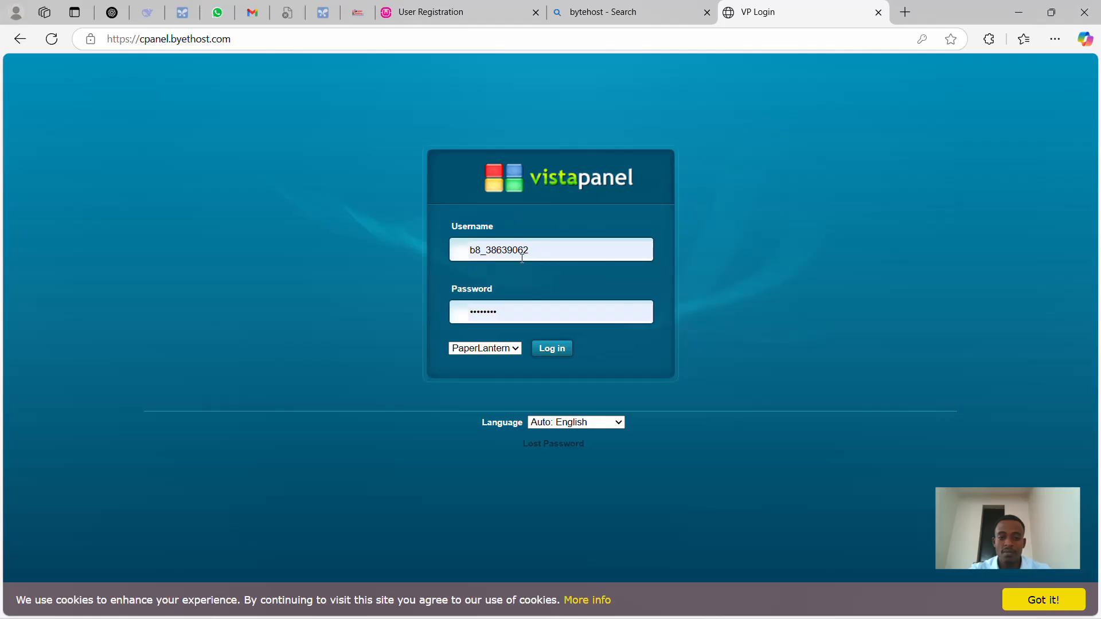
# - Log into VistaPanel, review the deploydemo.byethost8.com dashboard, then return to the User Registration tab
pyautogui.click(551, 351)
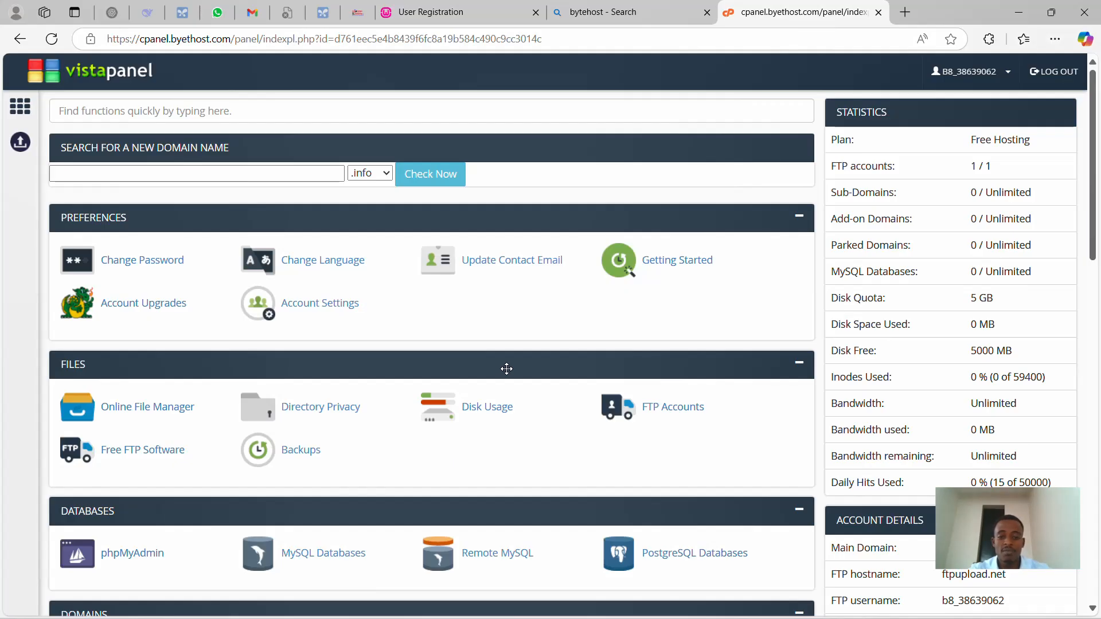
pyautogui.scroll(-4, 506, 368)
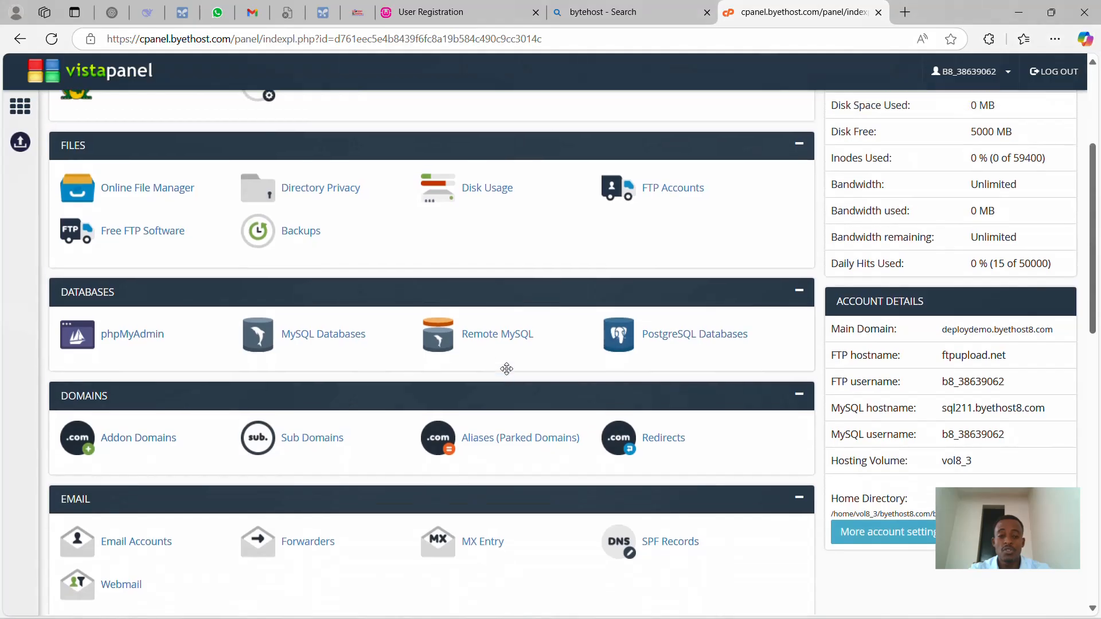
pyautogui.scroll(4, 506, 369)
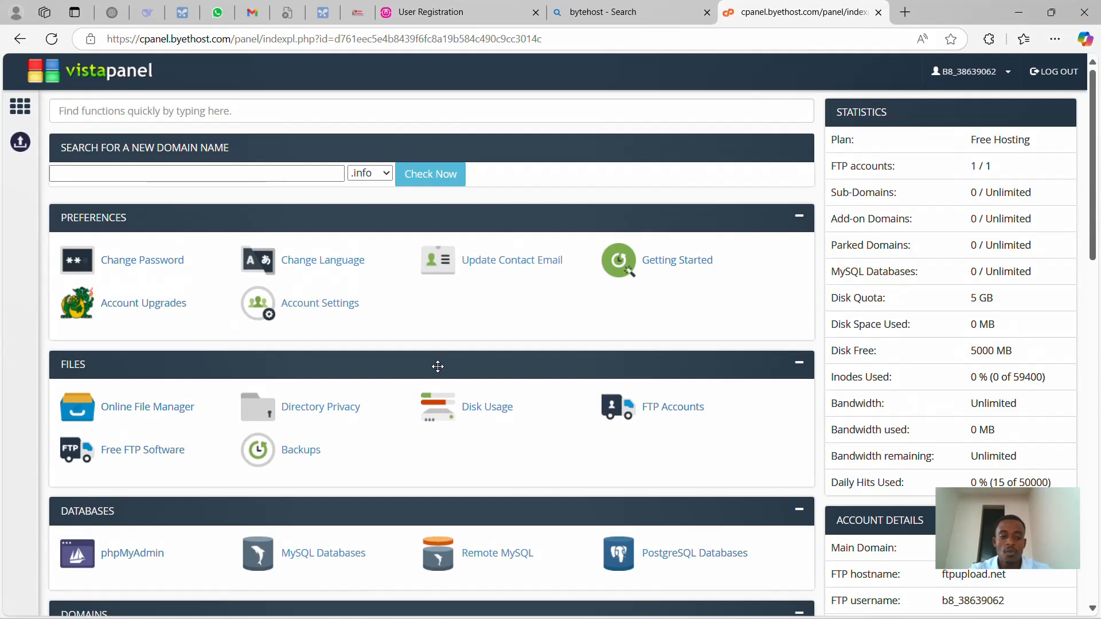
pyautogui.scroll(-5, 438, 367)
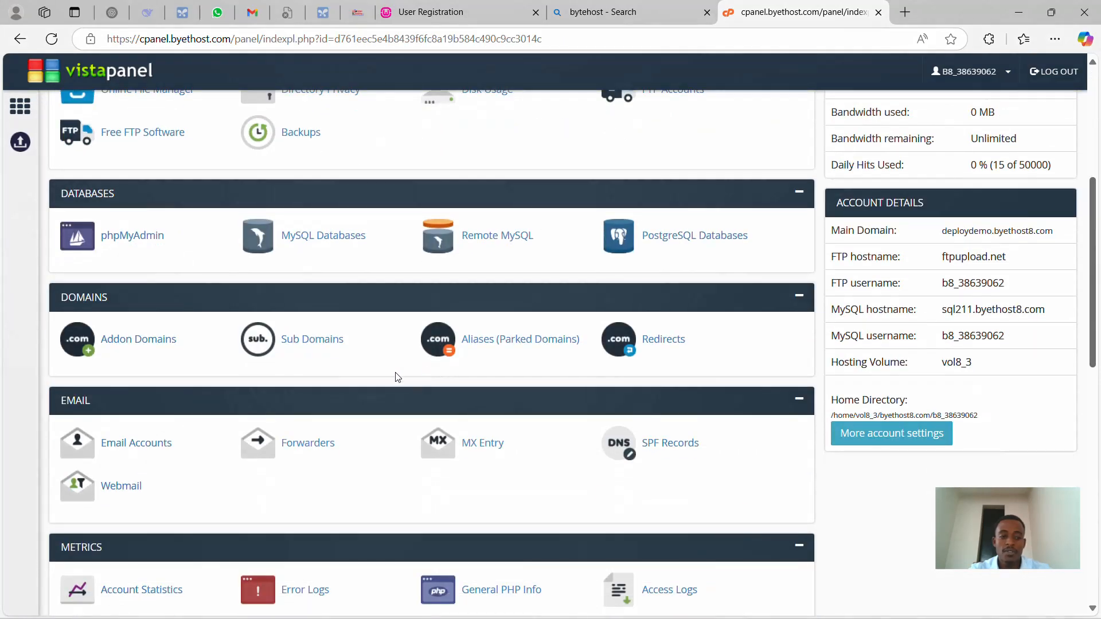
pyautogui.scroll(3, 382, 368)
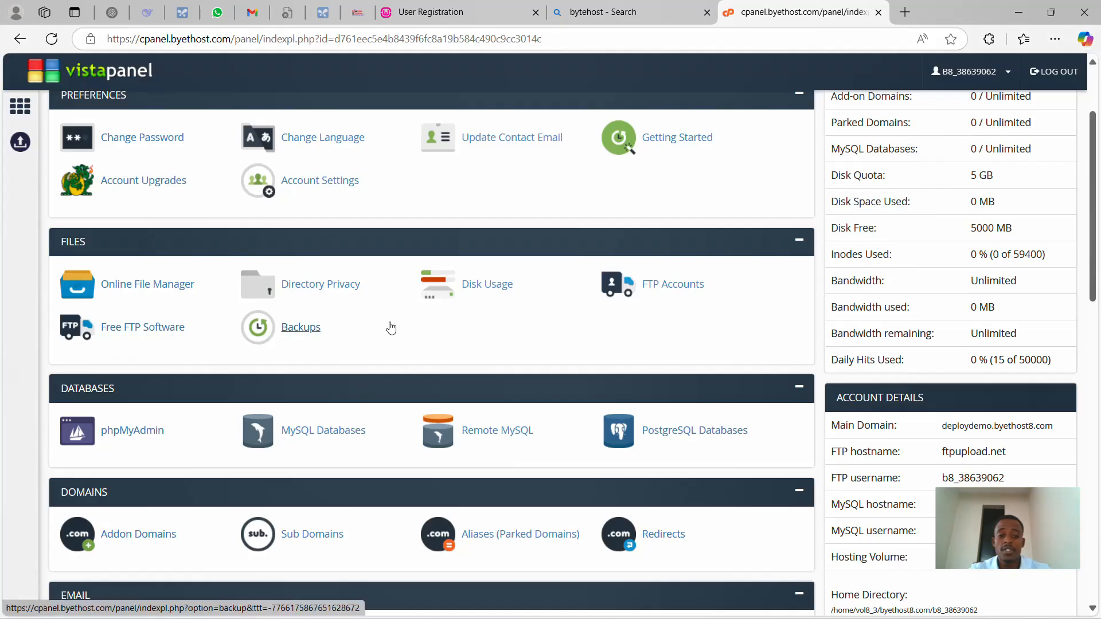
pyautogui.scroll(-1, 388, 328)
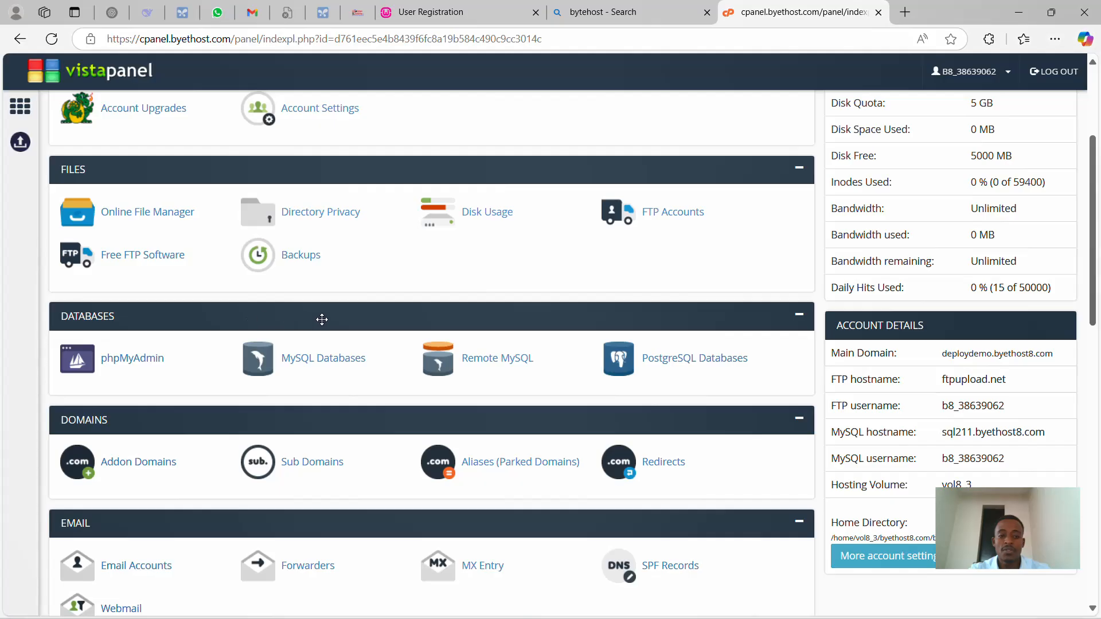
pyautogui.scroll(1, 321, 319)
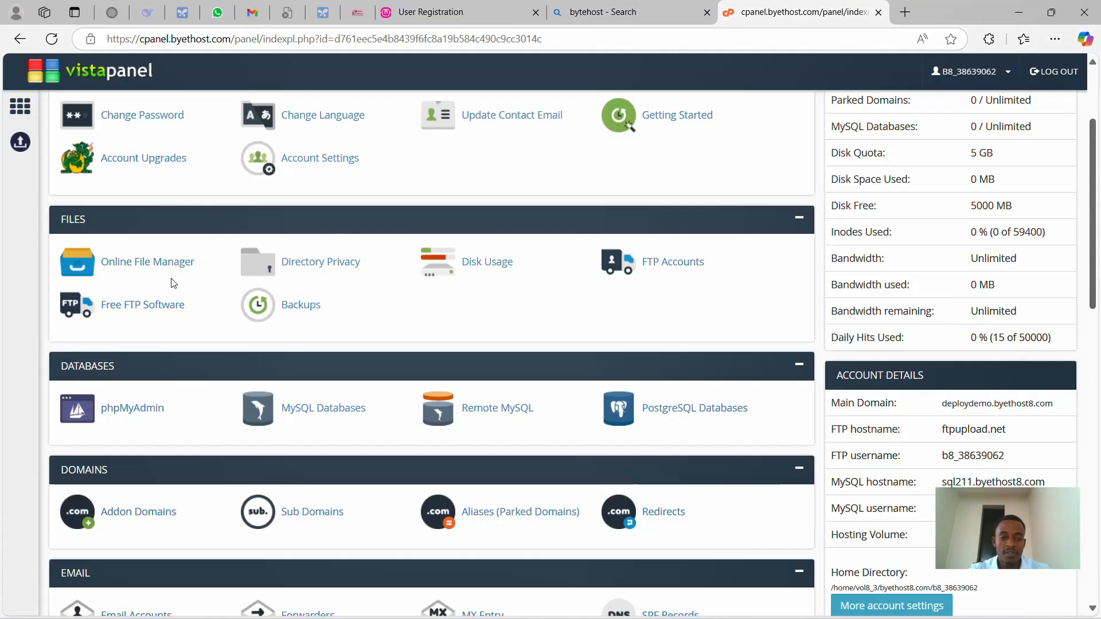
pyautogui.click(480, 10)
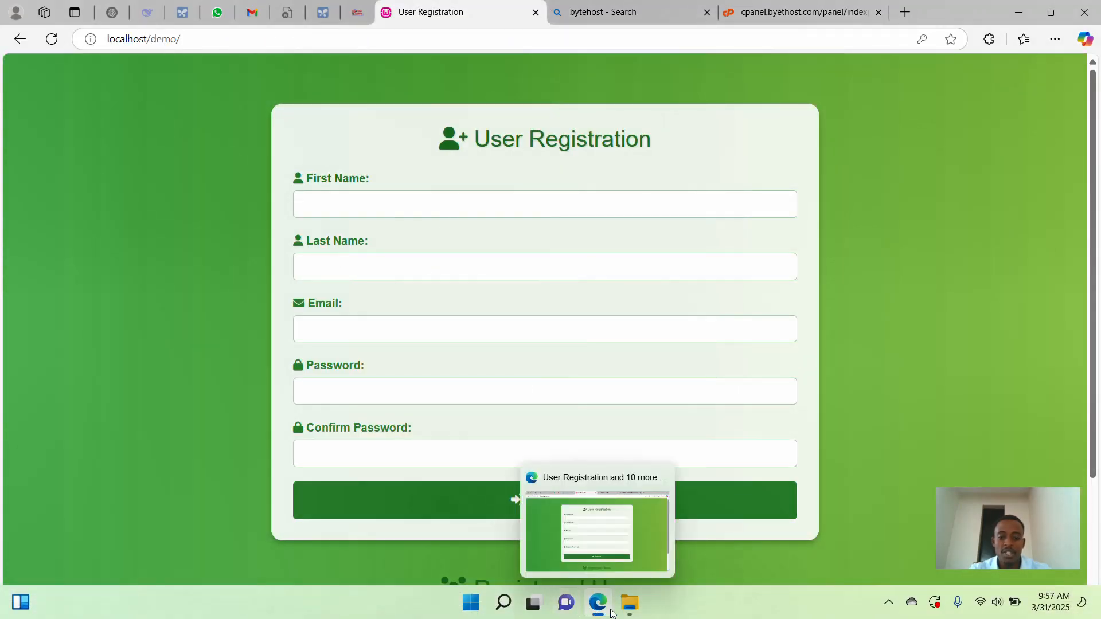
# - Open wamp64\www in File Explorer and check the demo folder's contents
pyautogui.click(629, 609)
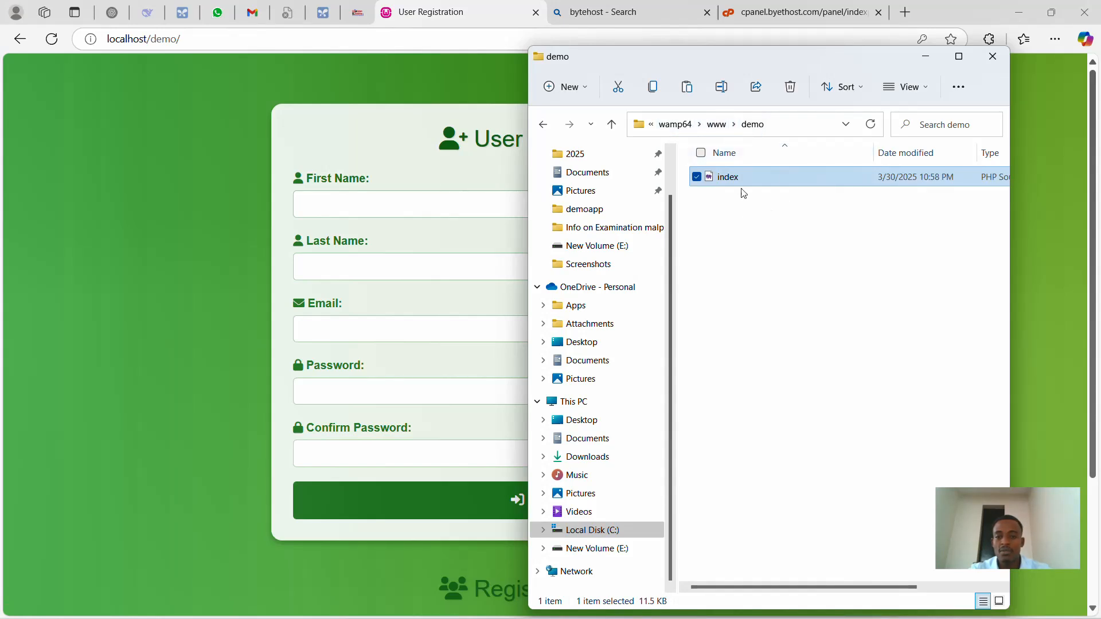
pyautogui.click(723, 127)
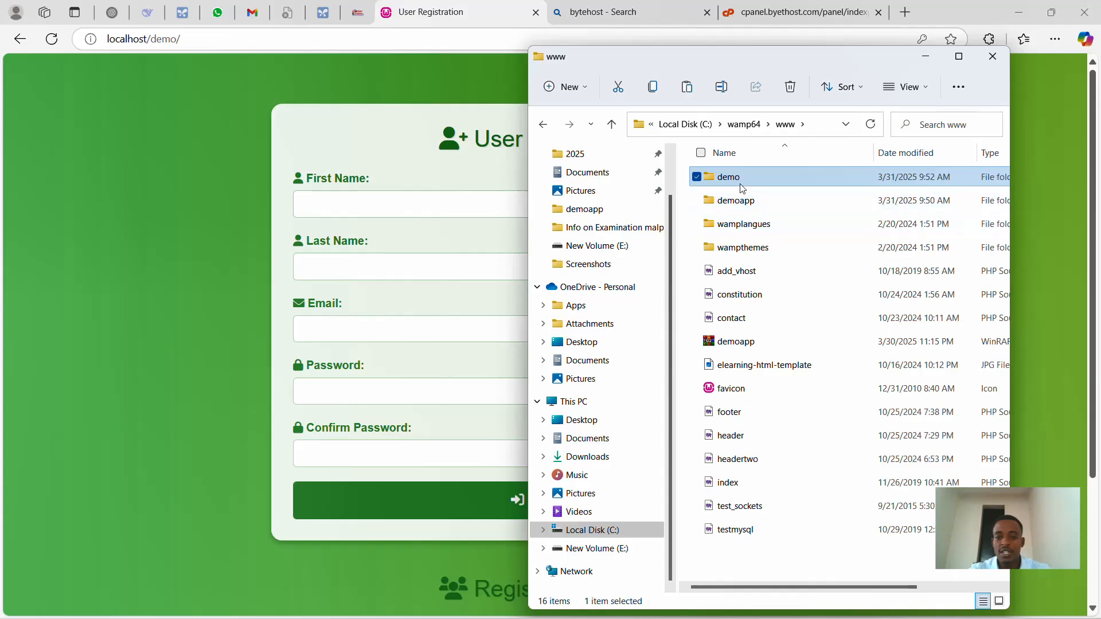
pyautogui.press('Return')
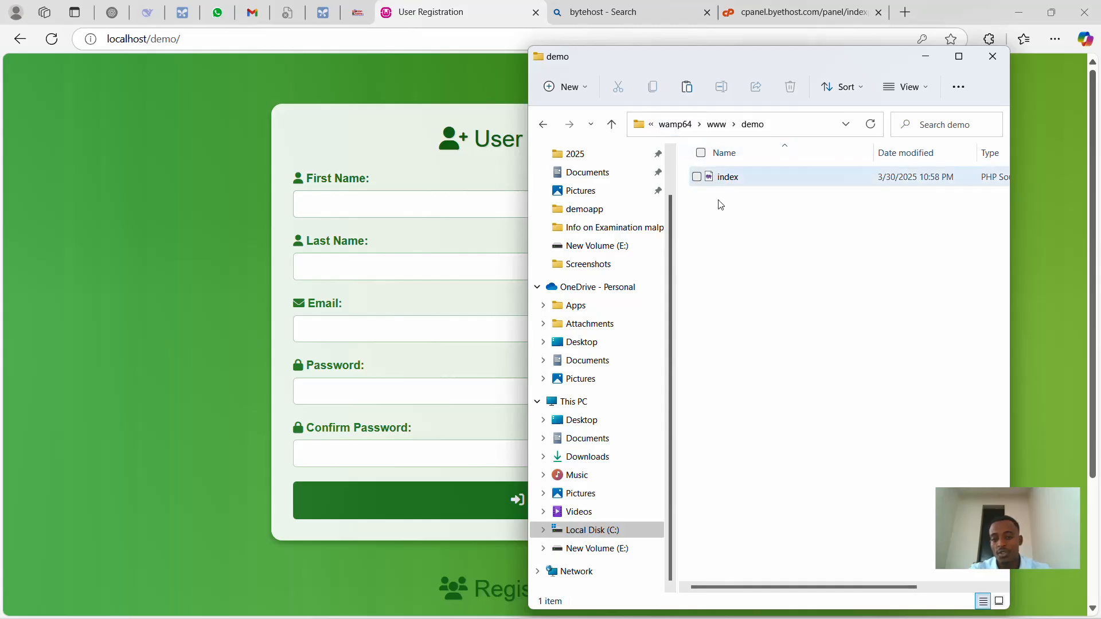
pyautogui.click(716, 124)
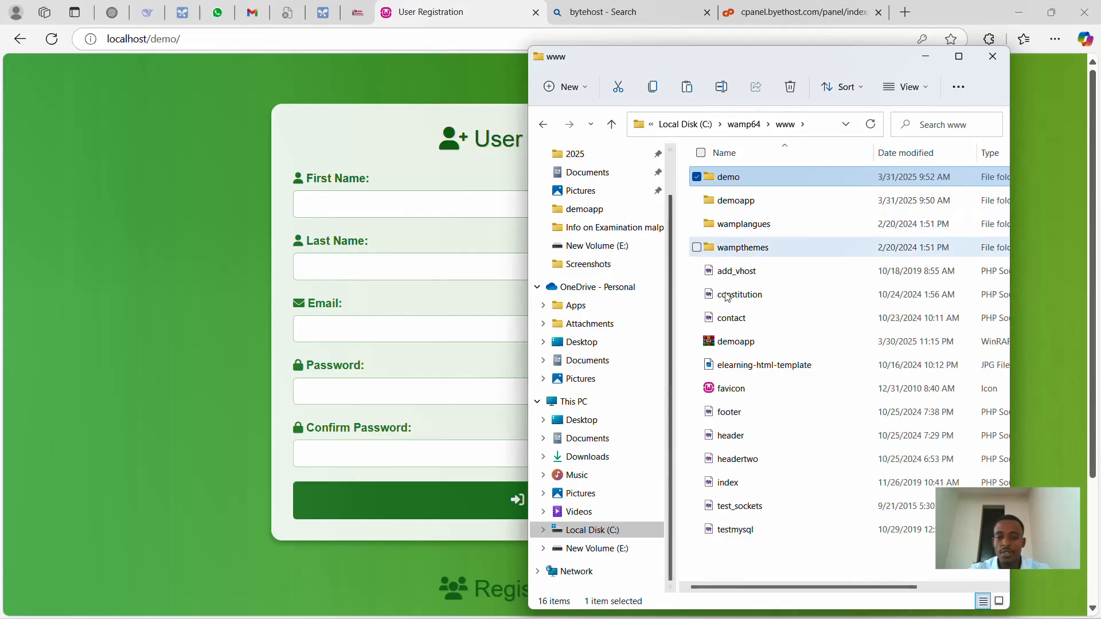
# - Archive the demo folder with WinRAR as demo.zip using Best compression
pyautogui.rightClick(740, 182)
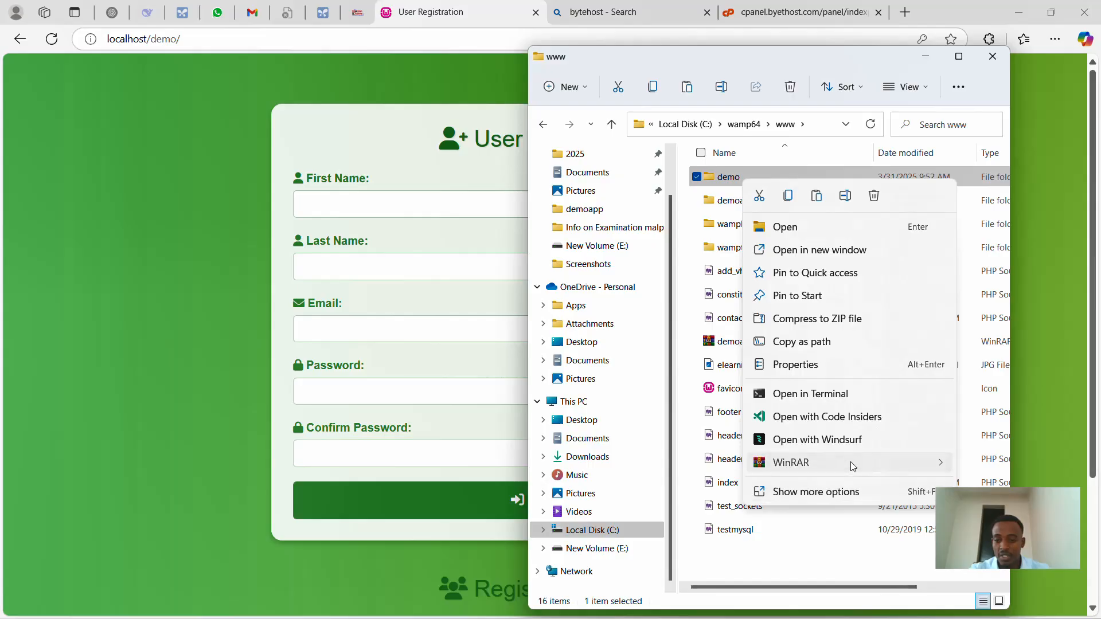
pyautogui.moveTo(850, 462)
pyautogui.click(796, 465)
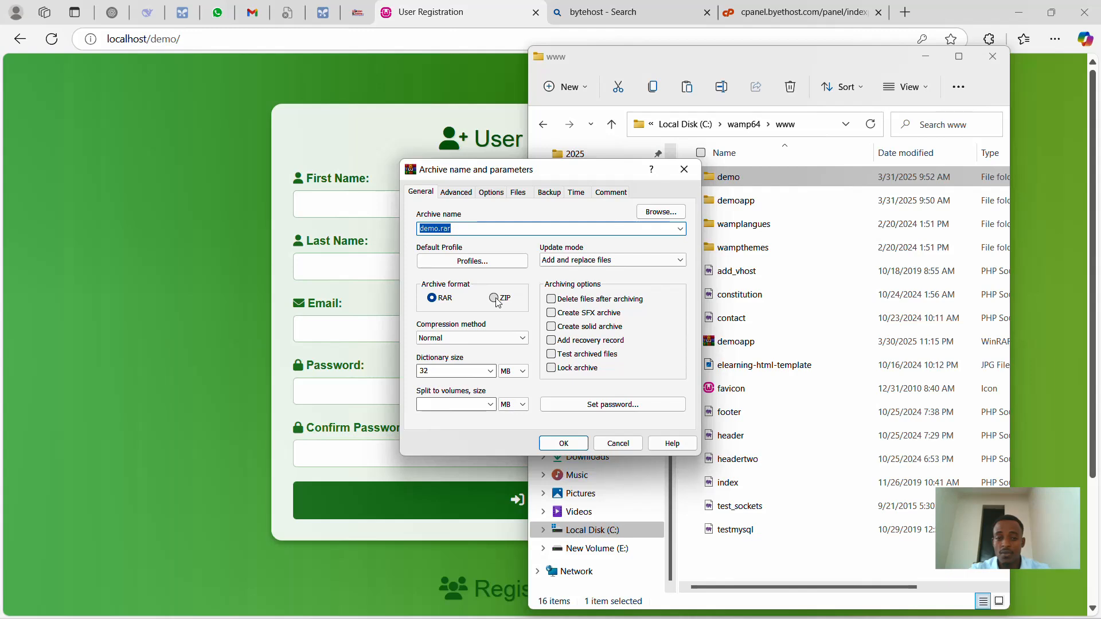
pyautogui.click(494, 298)
pyautogui.click(453, 340)
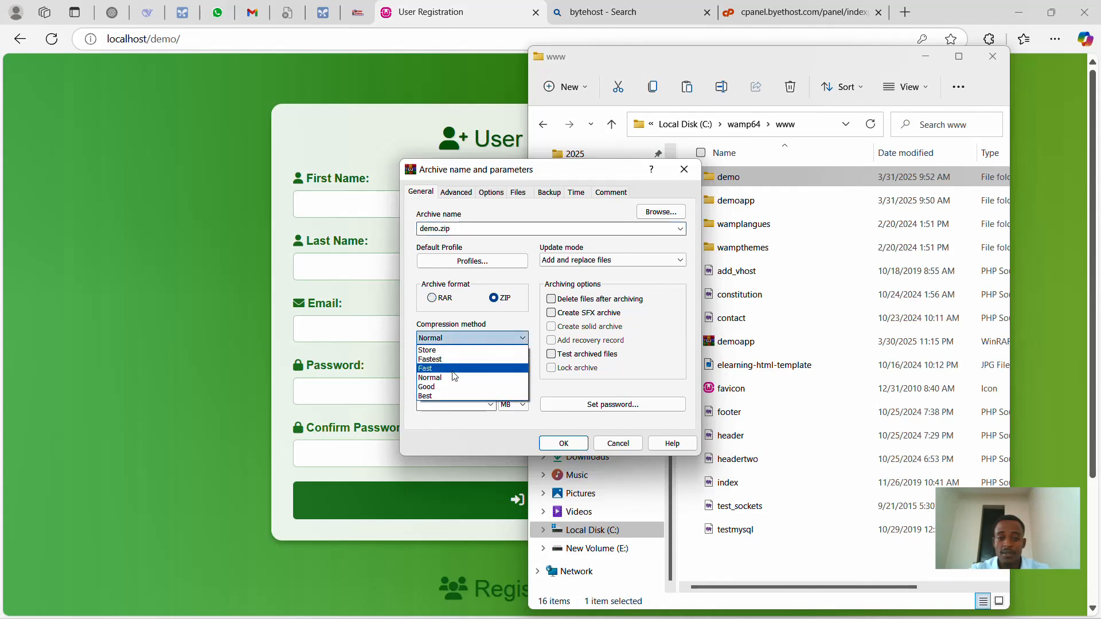
pyautogui.click(455, 395)
pyautogui.click(564, 443)
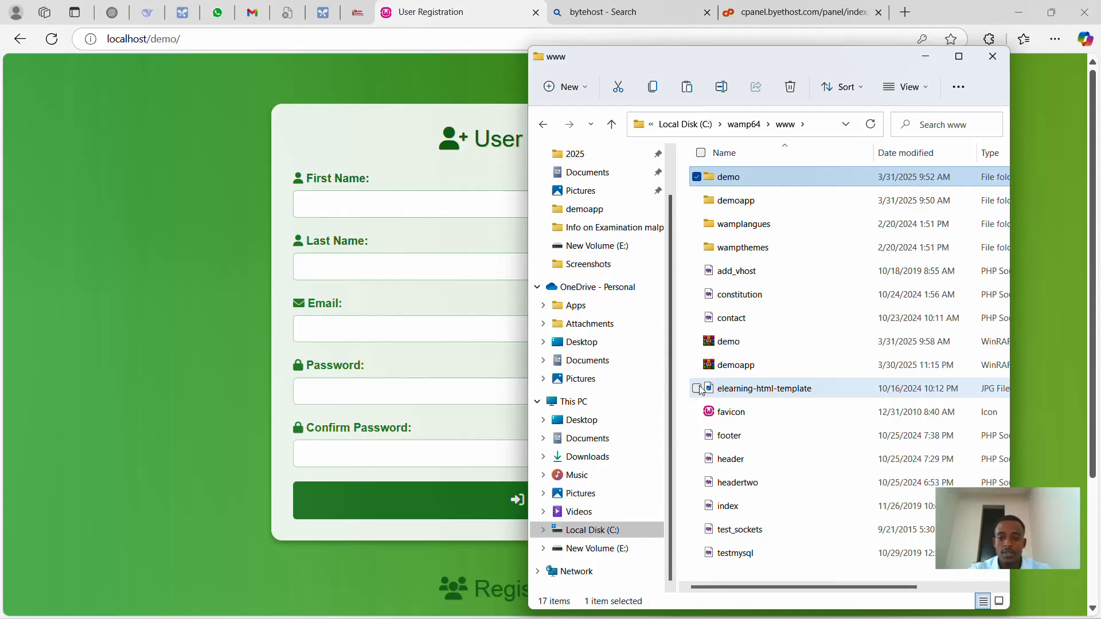
pyautogui.click(728, 343)
# - Switch back to VistaPanel and open the Online File Manager
pyautogui.click(793, 7)
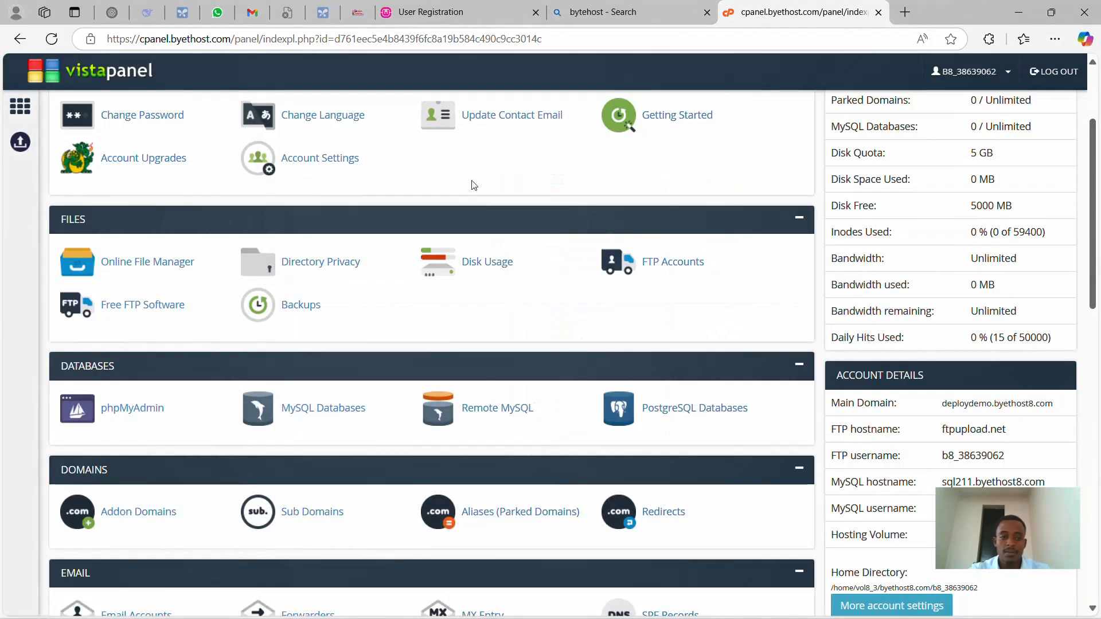
pyautogui.click(137, 268)
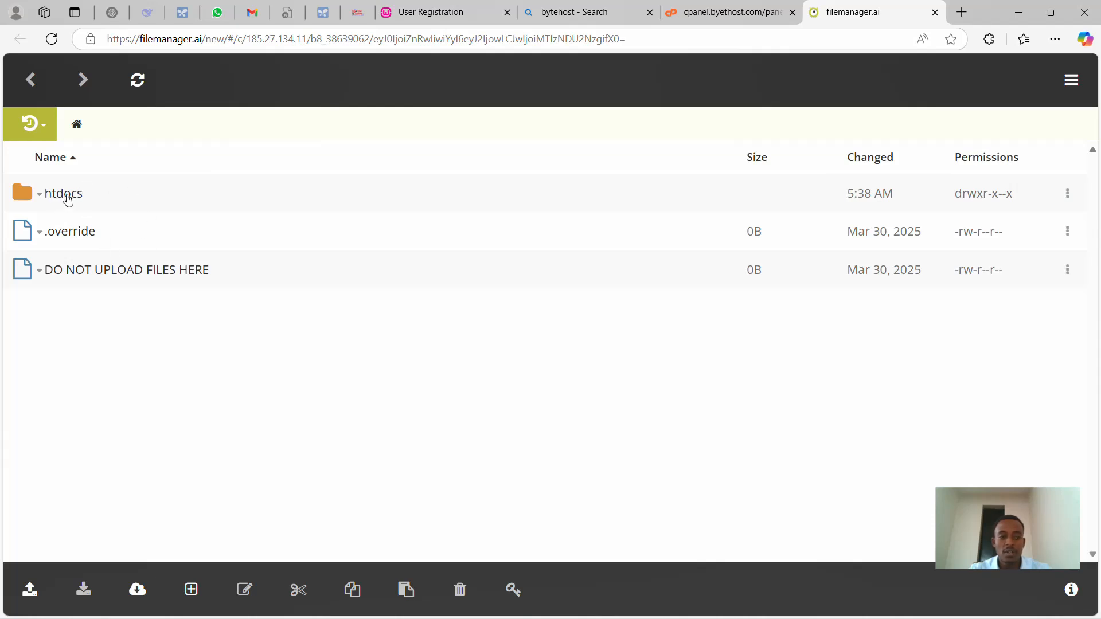
# - In htdocs, use Upload Zip to pick C:\wamp64\www\demo.zip
pyautogui.click(69, 199)
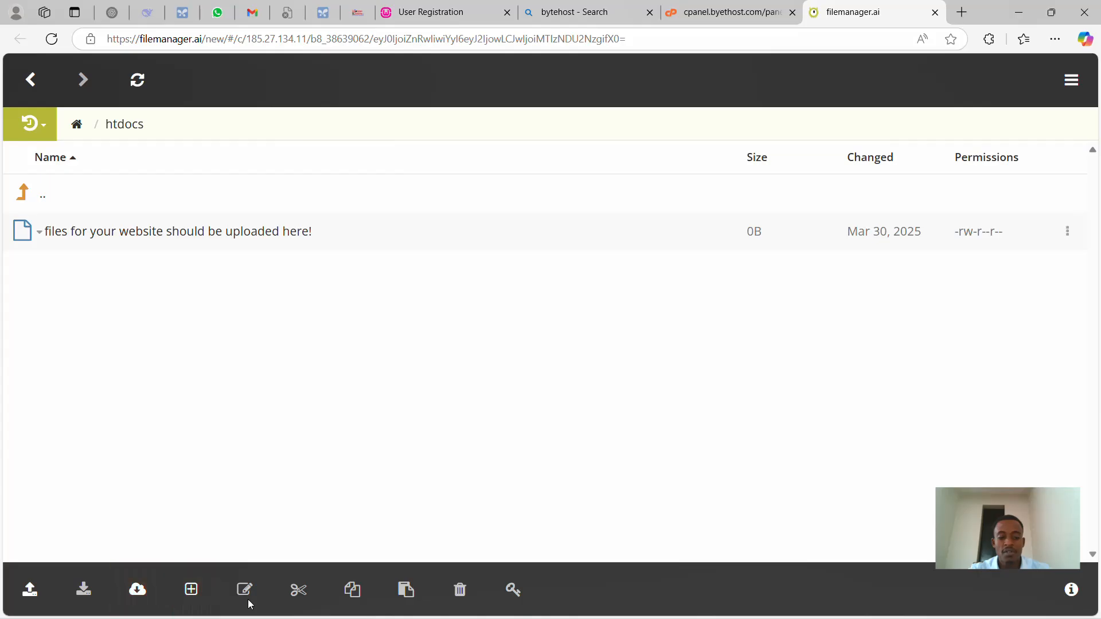
pyautogui.click(31, 592)
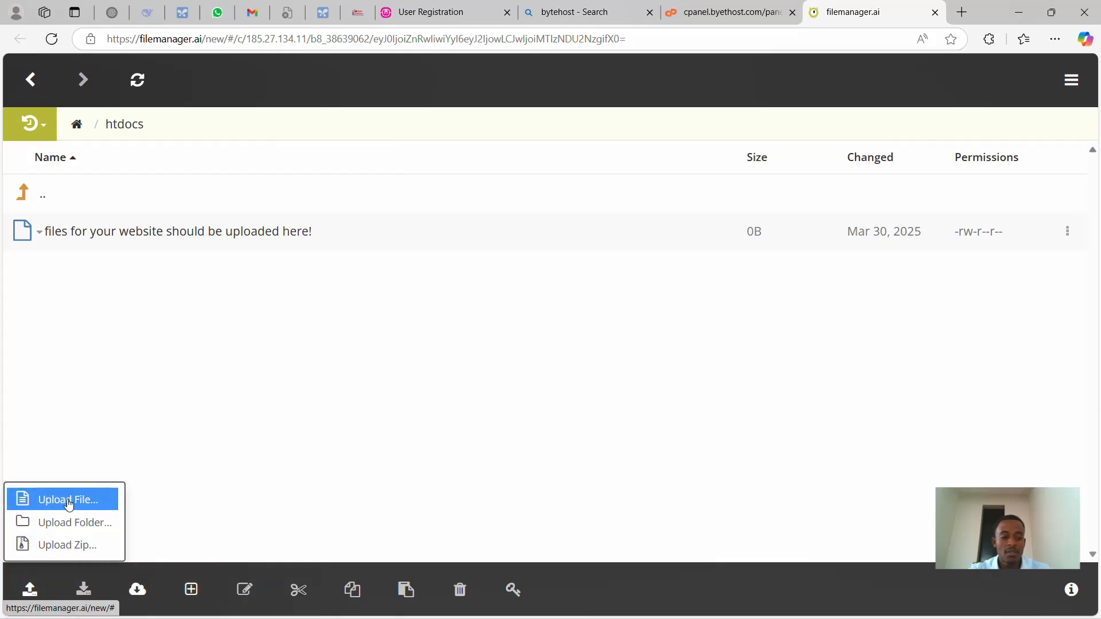
pyautogui.click(90, 545)
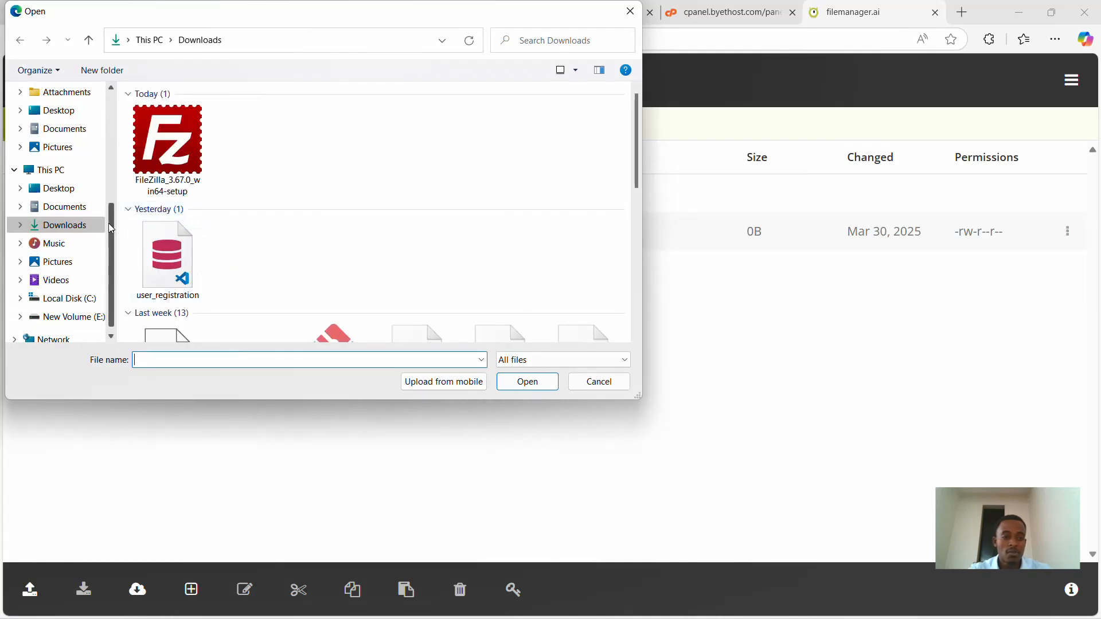
pyautogui.click(95, 302)
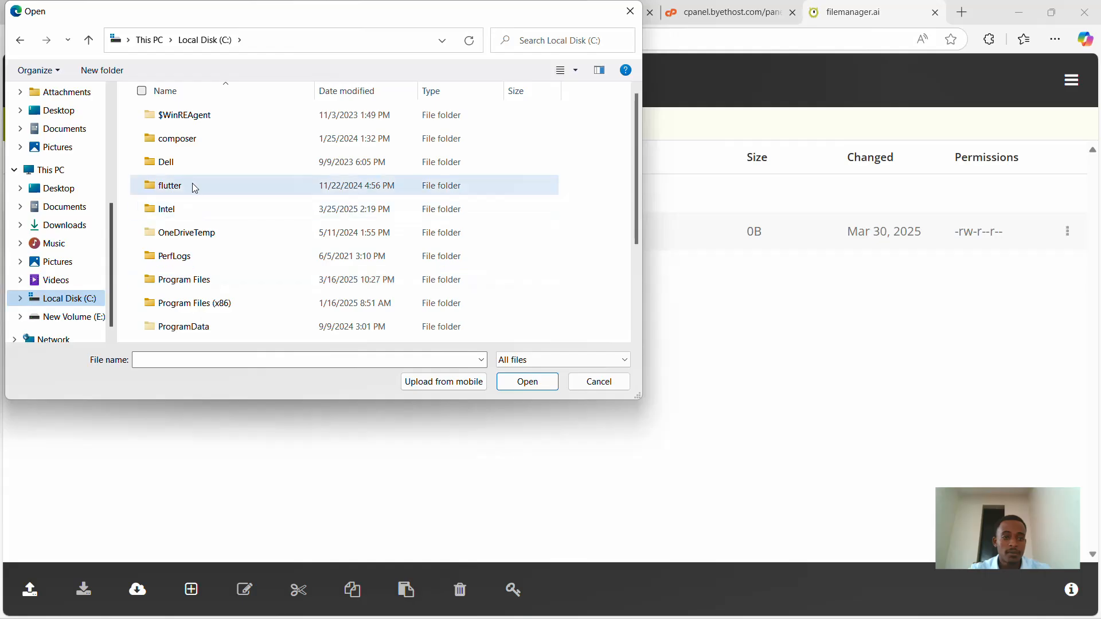
pyautogui.scroll(-2, 196, 255)
pyautogui.doubleClick(193, 262)
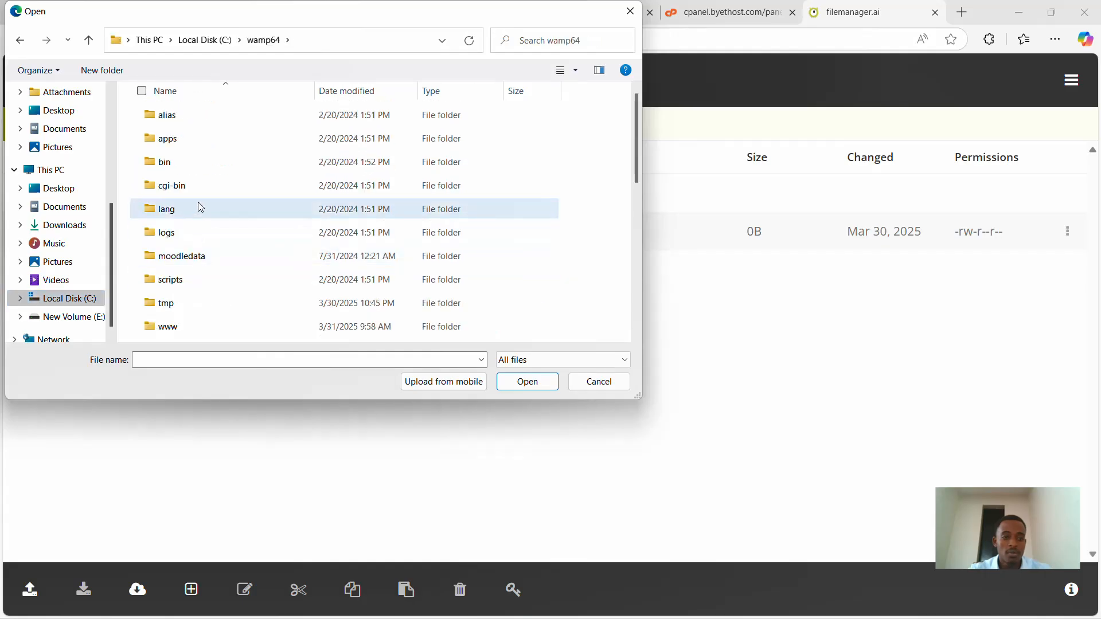
pyautogui.doubleClick(198, 321)
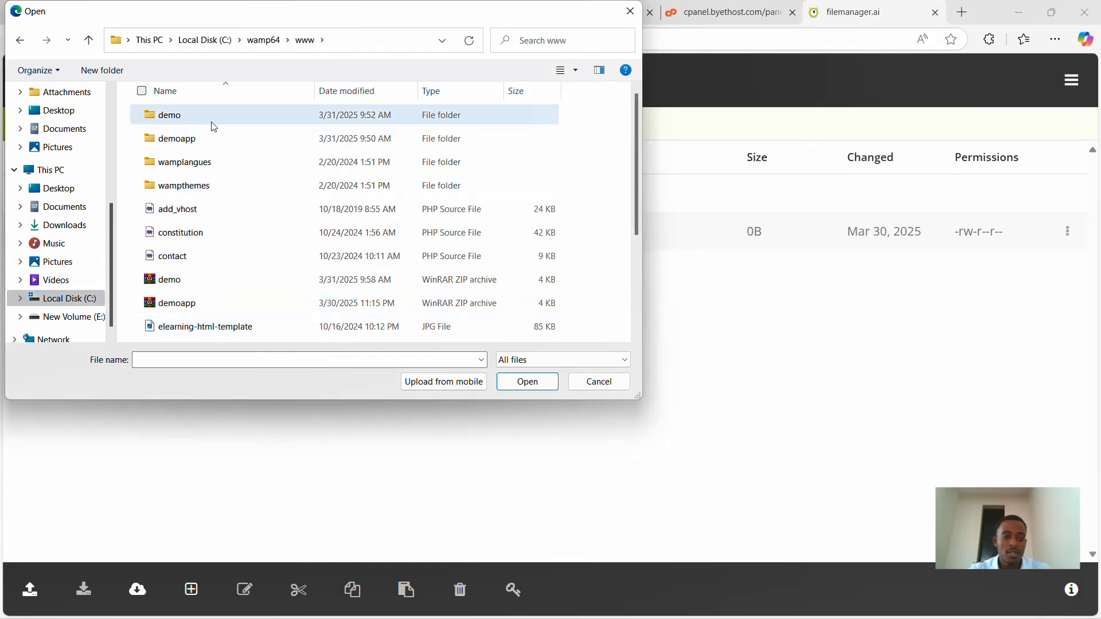
pyautogui.click(194, 284)
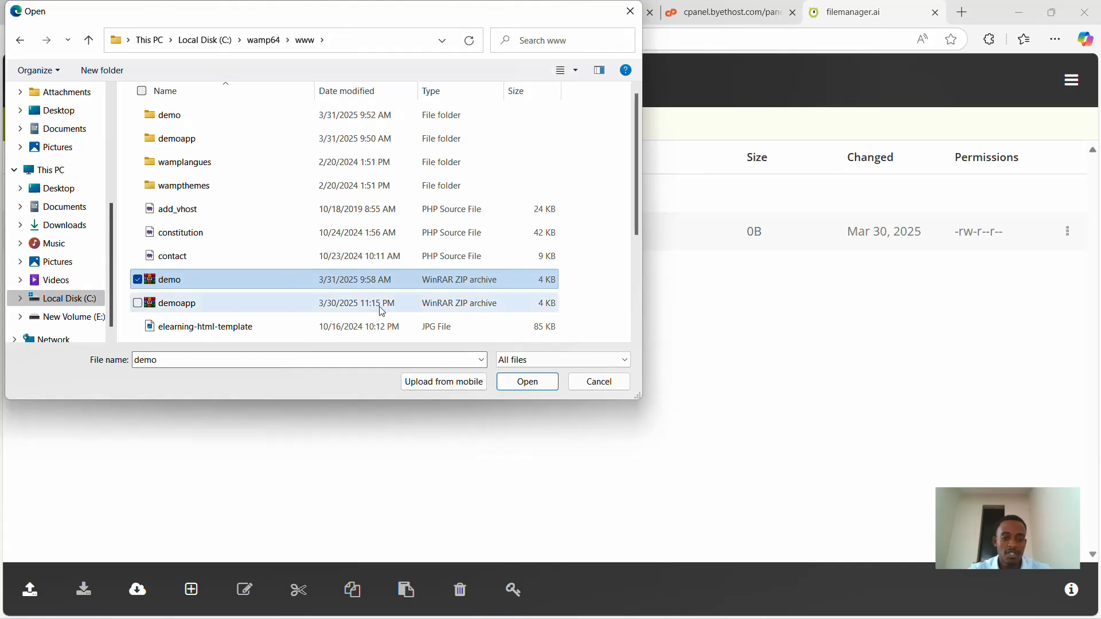
pyautogui.click(528, 382)
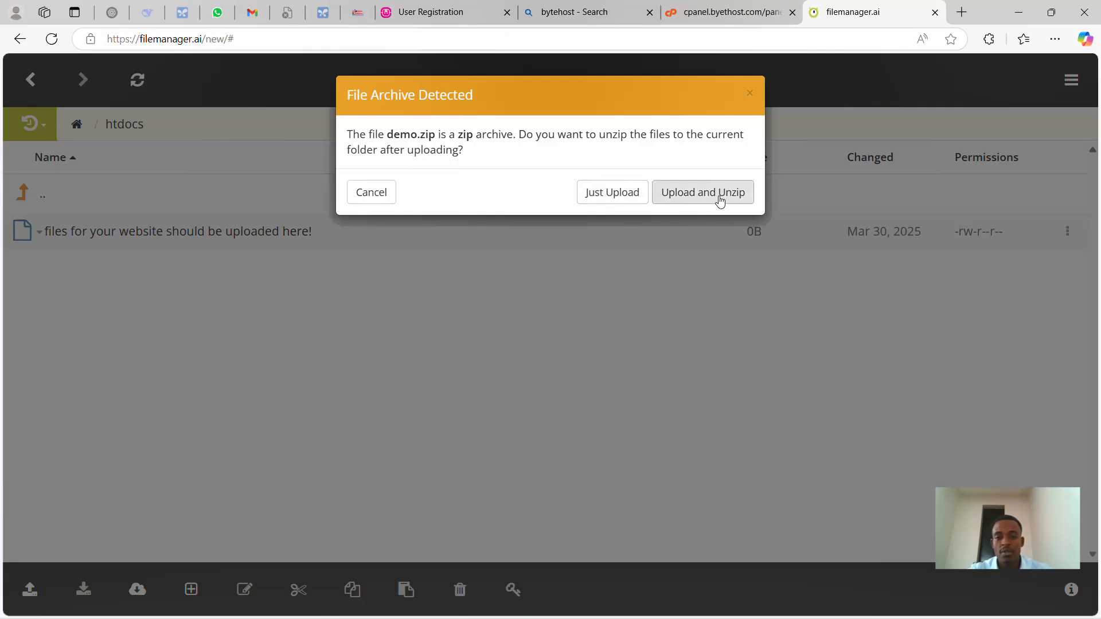
# - Upload and unzip demo.zip into htdocs, then open the resulting demo folder
pyautogui.click(690, 201)
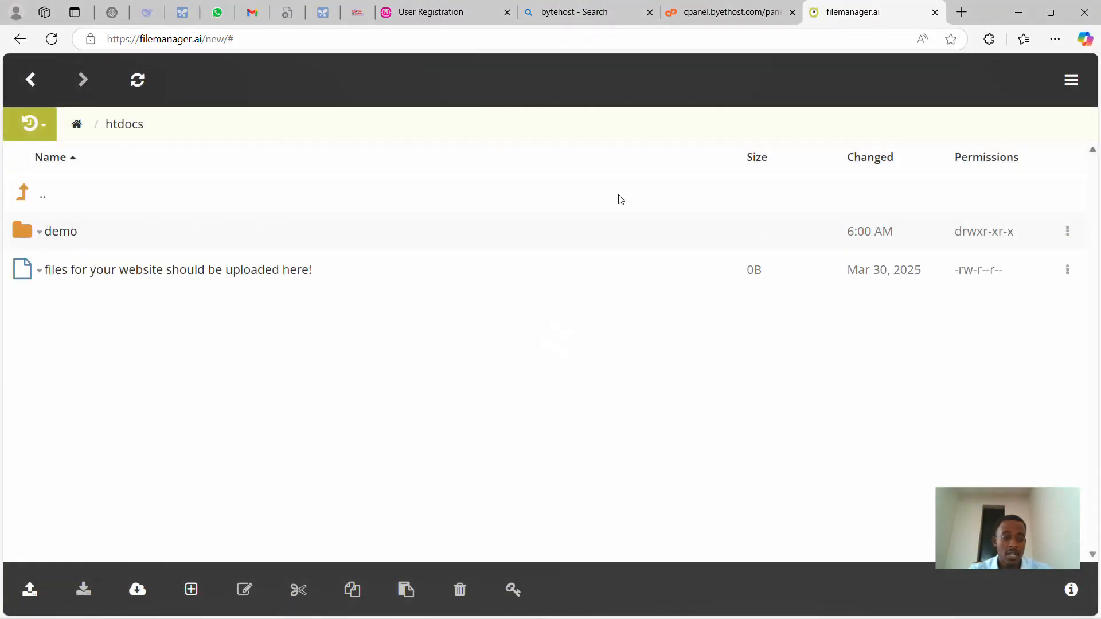
pyautogui.click(84, 241)
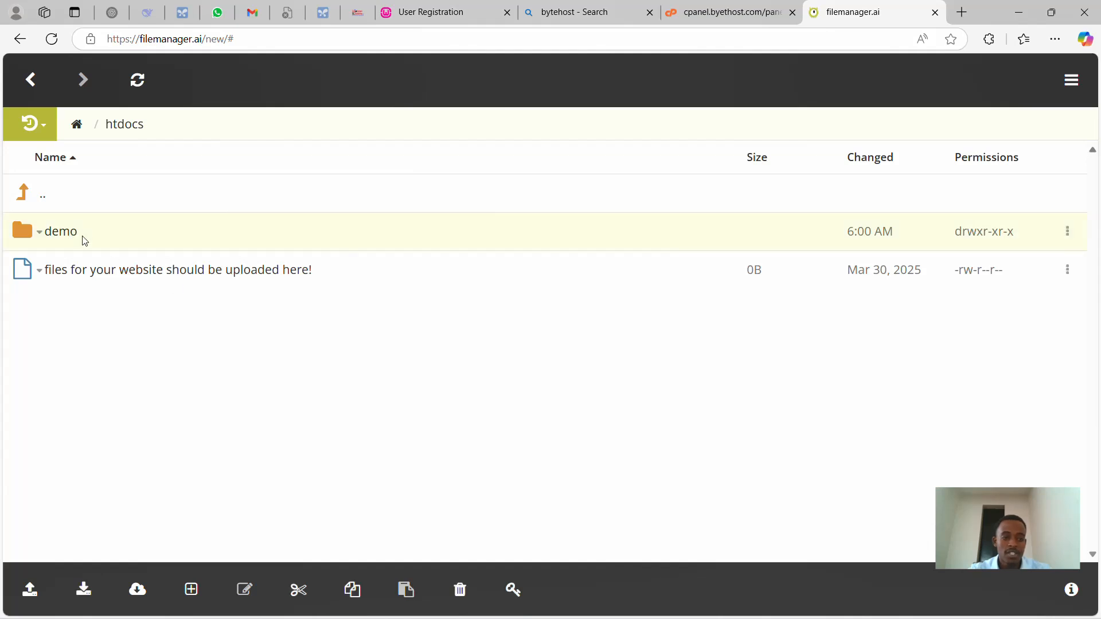
pyautogui.doubleClick(66, 241)
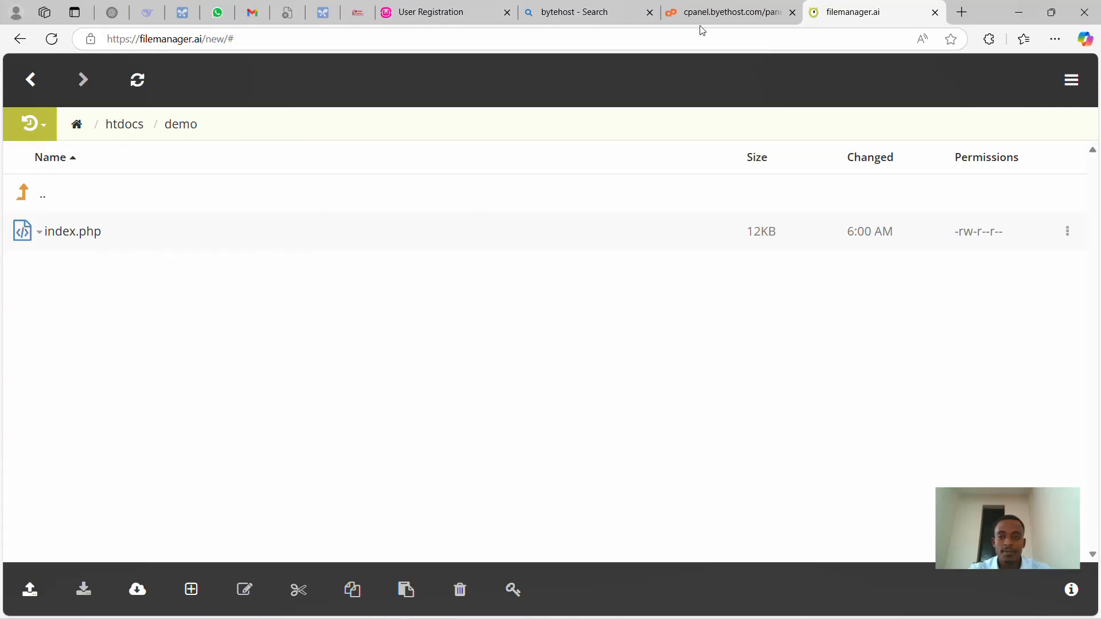
# - Copy the main domain deploydemo.byethost8.com from the control panel and open a new tab
pyautogui.click(728, 12)
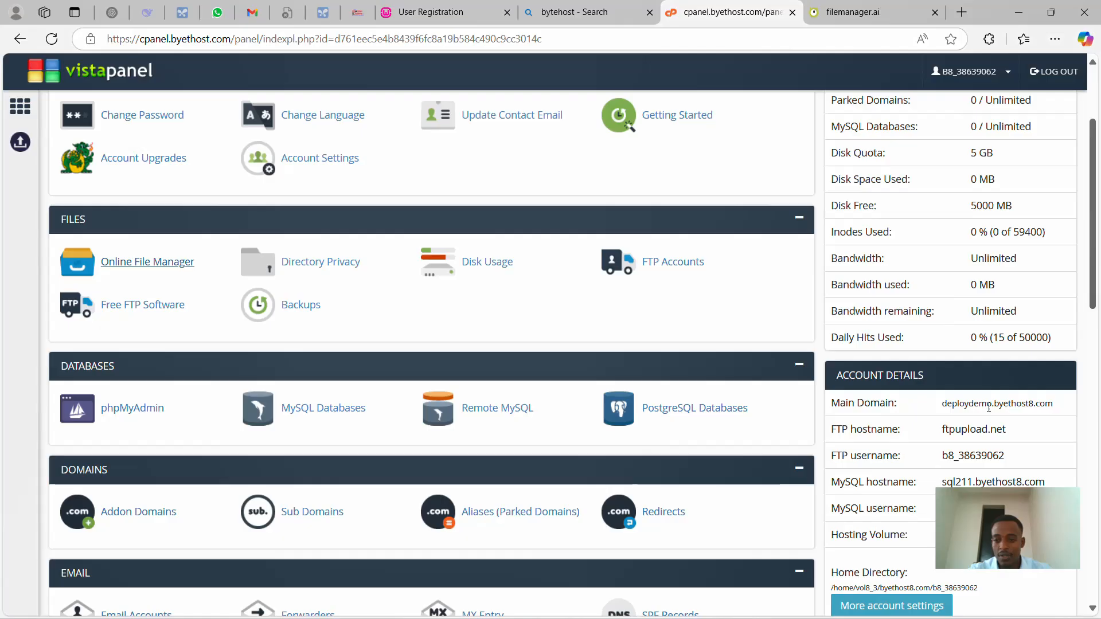
pyautogui.moveTo(1054, 407); pyautogui.dragTo(943, 401)
pyautogui.hotkey('ctrl', 'c')
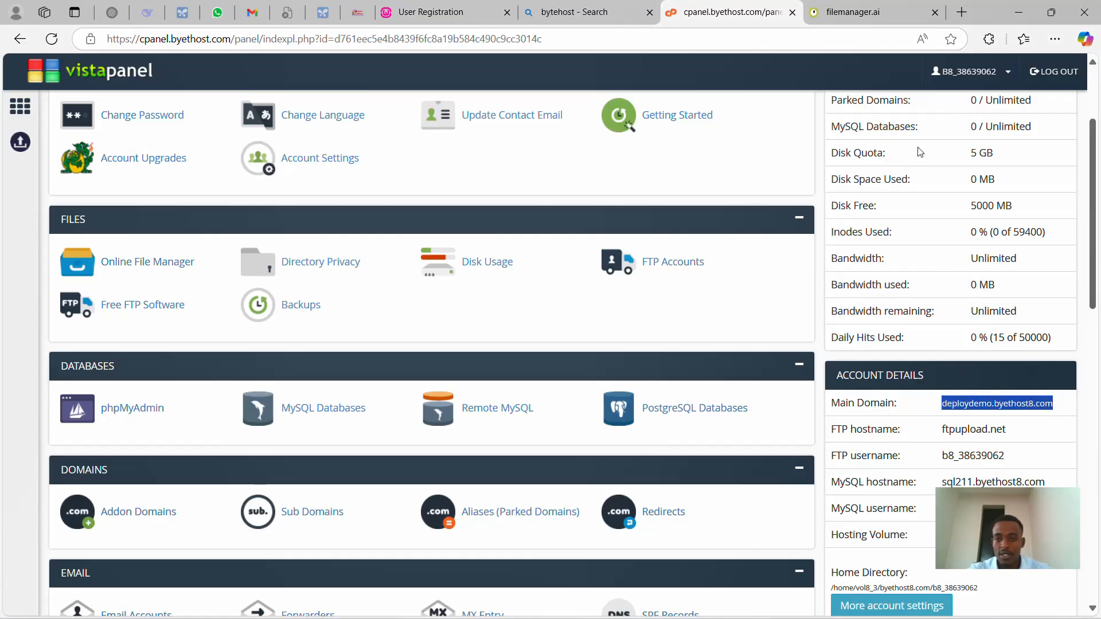
pyautogui.click(891, 8)
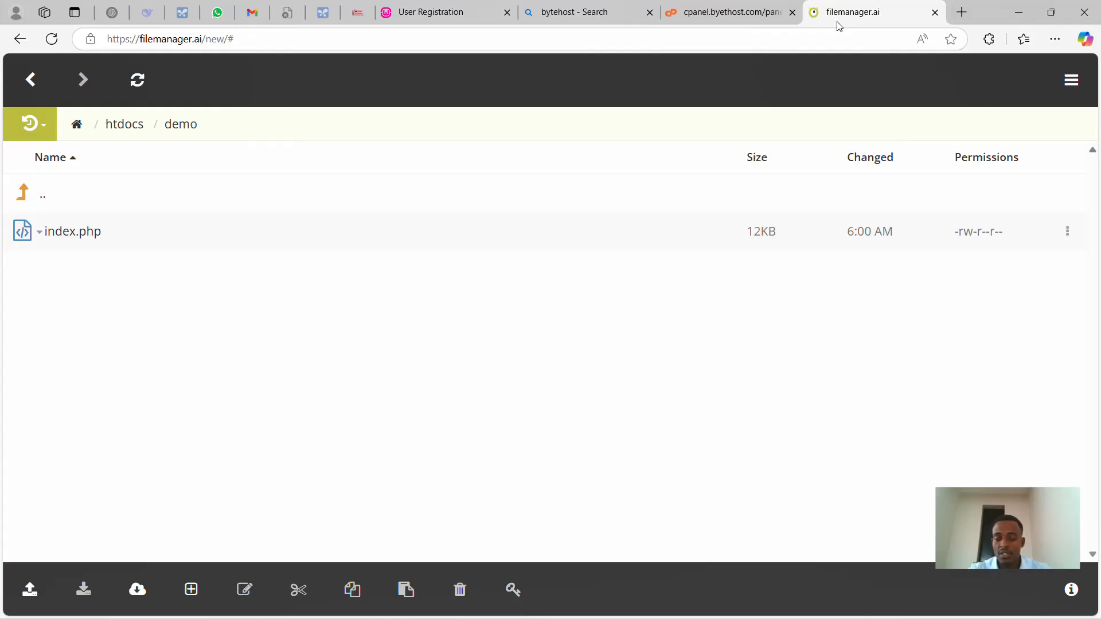
pyautogui.click(969, 20)
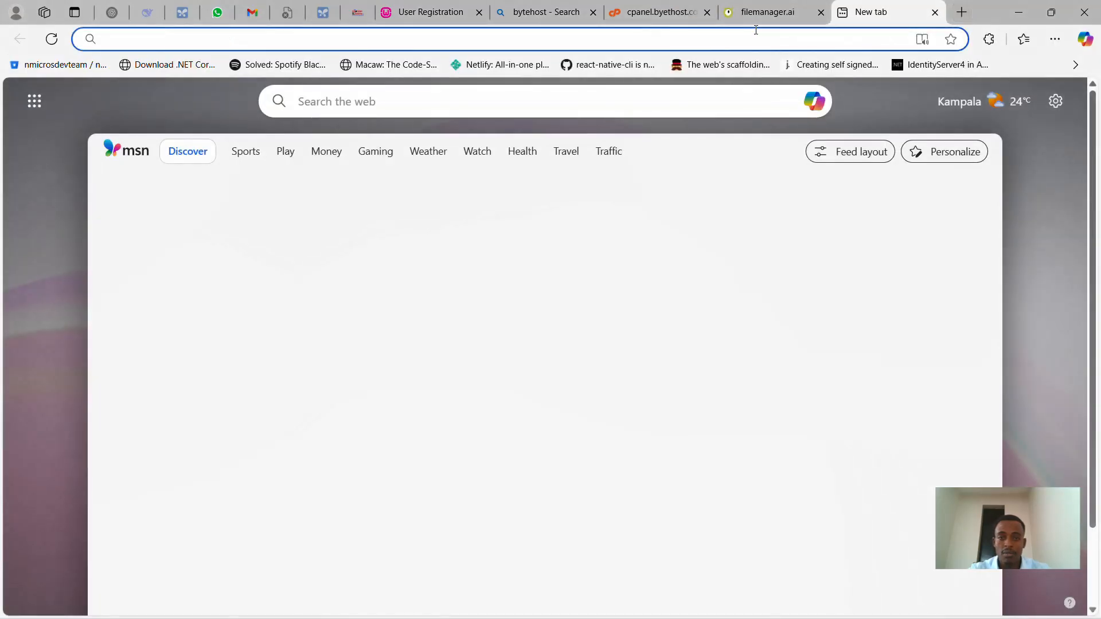
# - Load the pasted deploydemo.byethost8.com domain in a new tab
pyautogui.click(755, 30)
pyautogui.hotkey('ctrl', 'v')
pyautogui.press('Return')
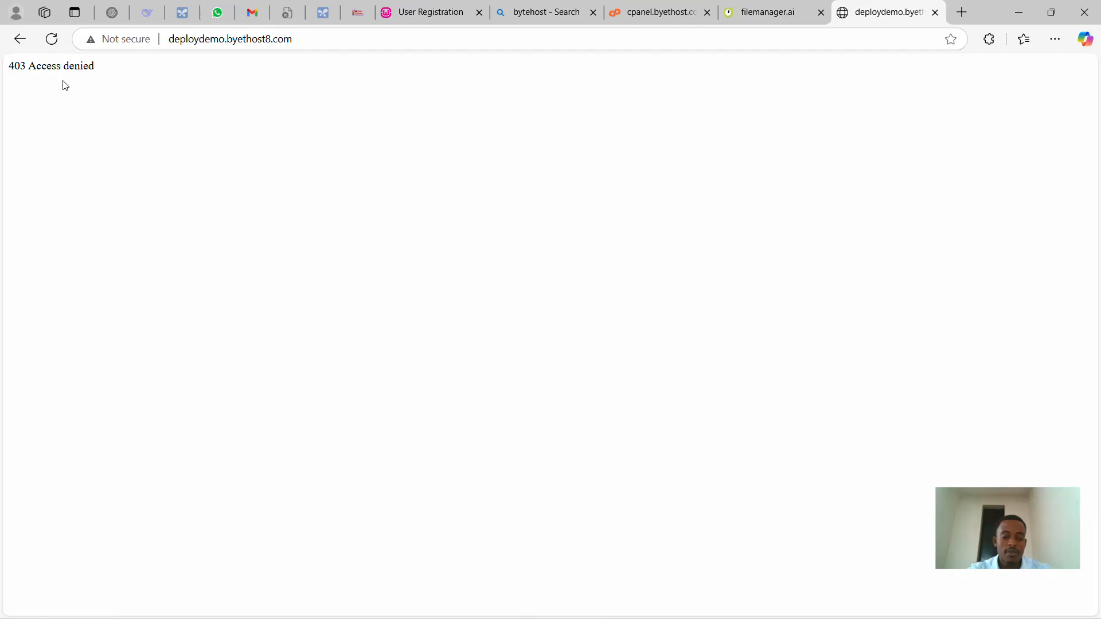
# - Load deploydemo.byethost8.com/demo, which returns HTTP ERROR 500
pyautogui.click(324, 47)
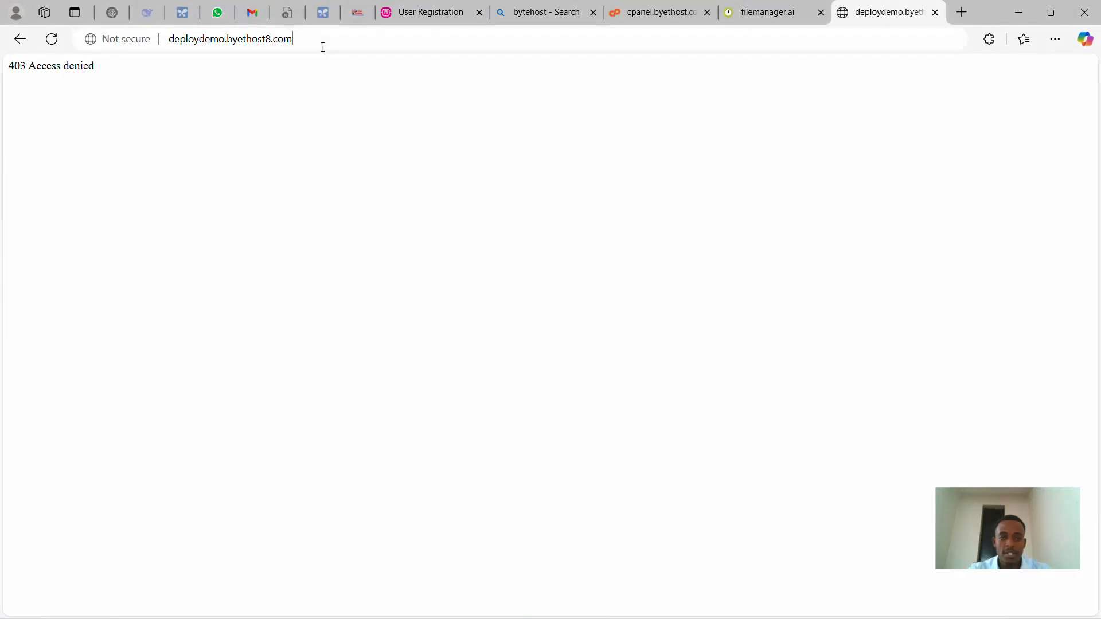
pyautogui.click(346, 39)
pyautogui.write('/d')
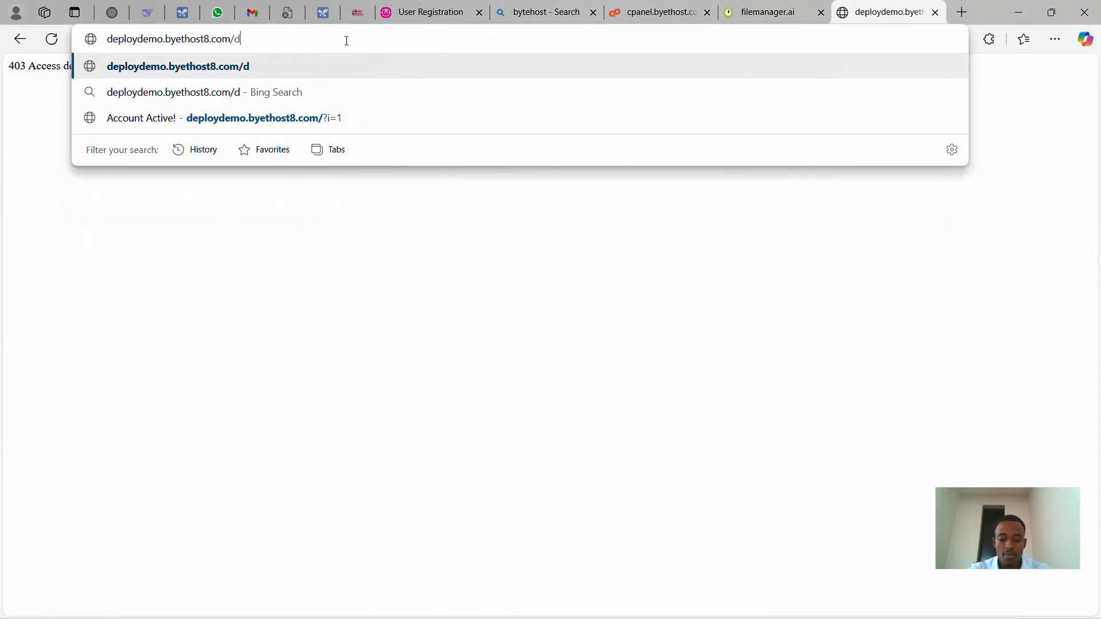
pyautogui.write('e')
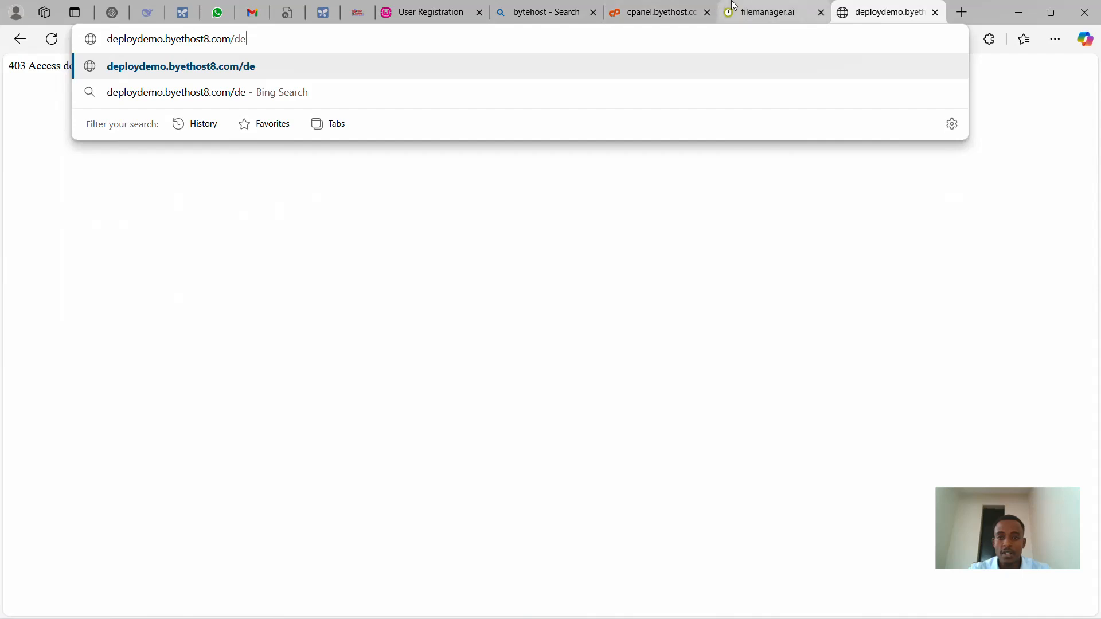
pyautogui.click(767, 12)
pyautogui.click(125, 131)
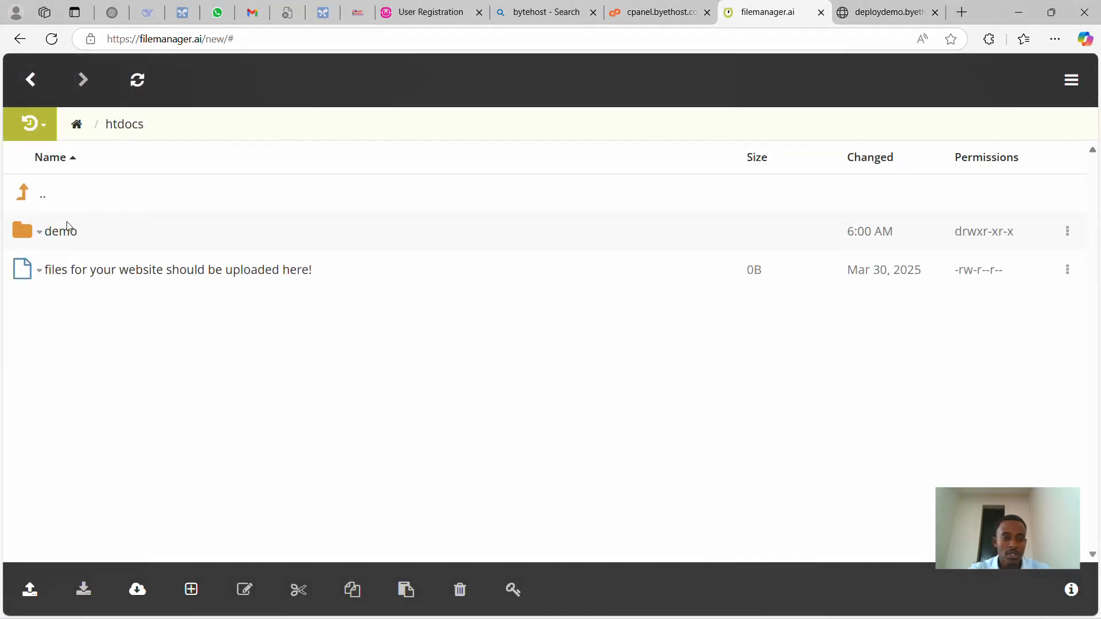
pyautogui.click(62, 232)
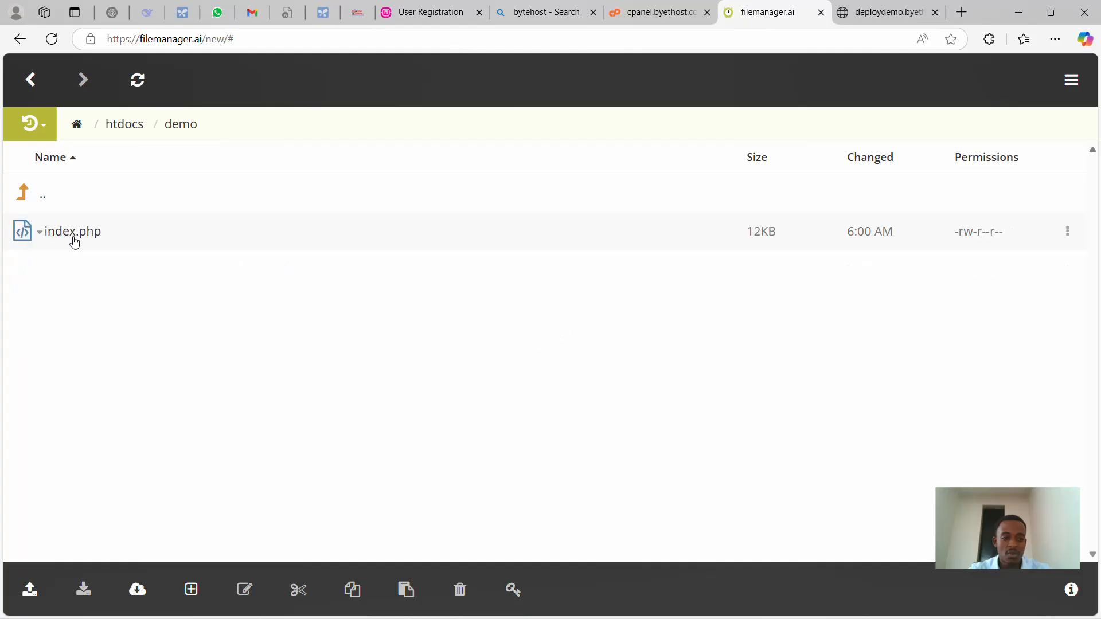
pyautogui.click(883, 20)
pyautogui.write('mo.byethost8.com/demo')
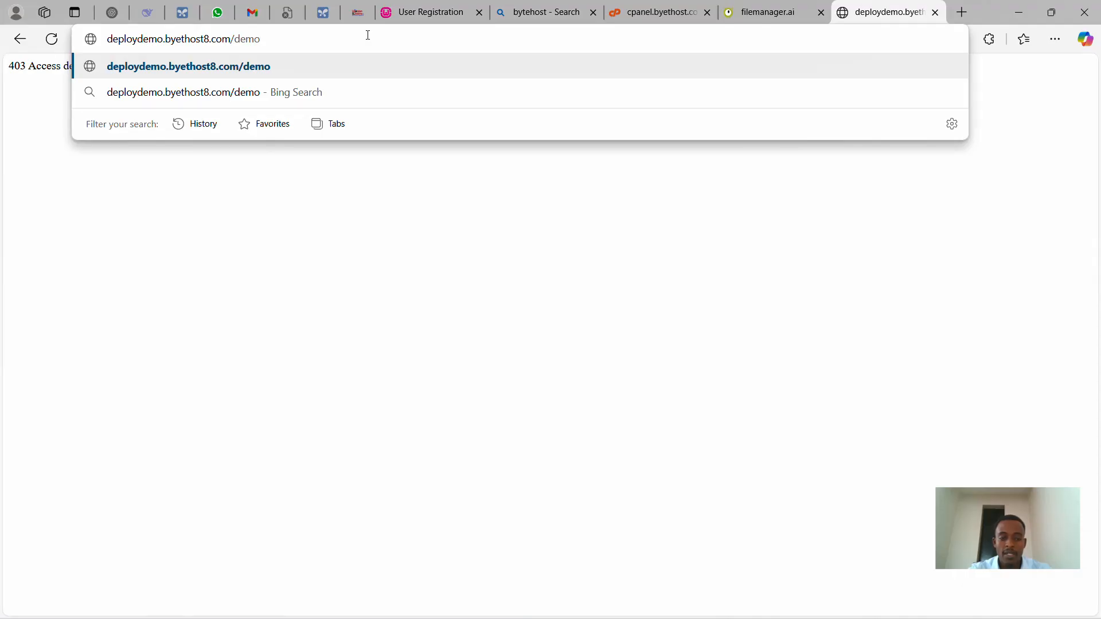
pyautogui.press('Return')
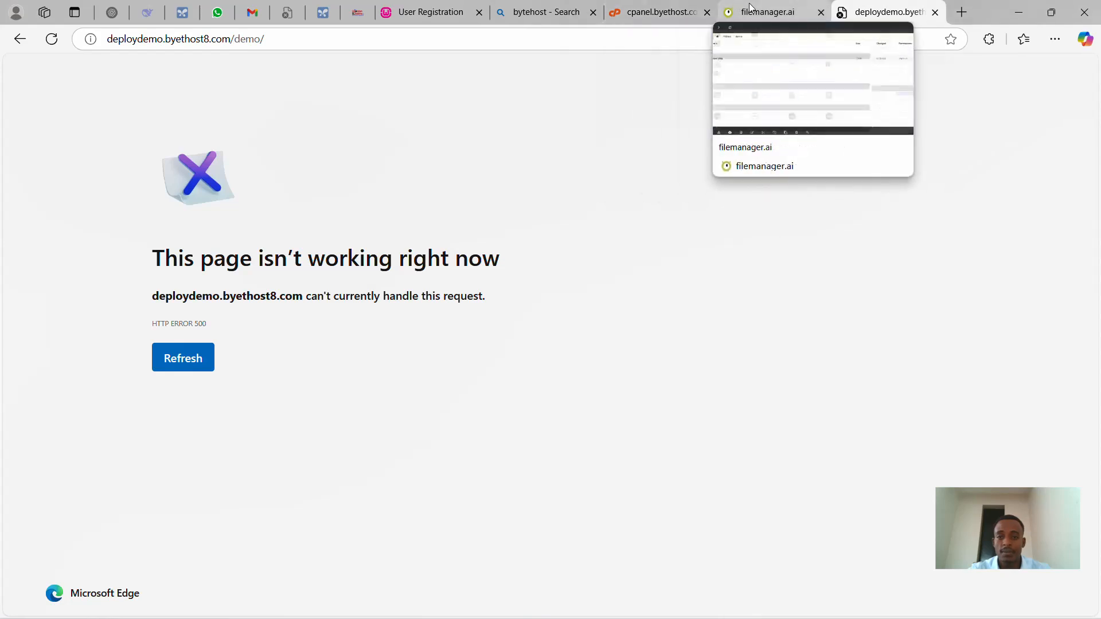
# - Open htdocs/demo/index.php in filemanager.ai's editor
pyautogui.click(766, 12)
pyautogui.click(81, 236)
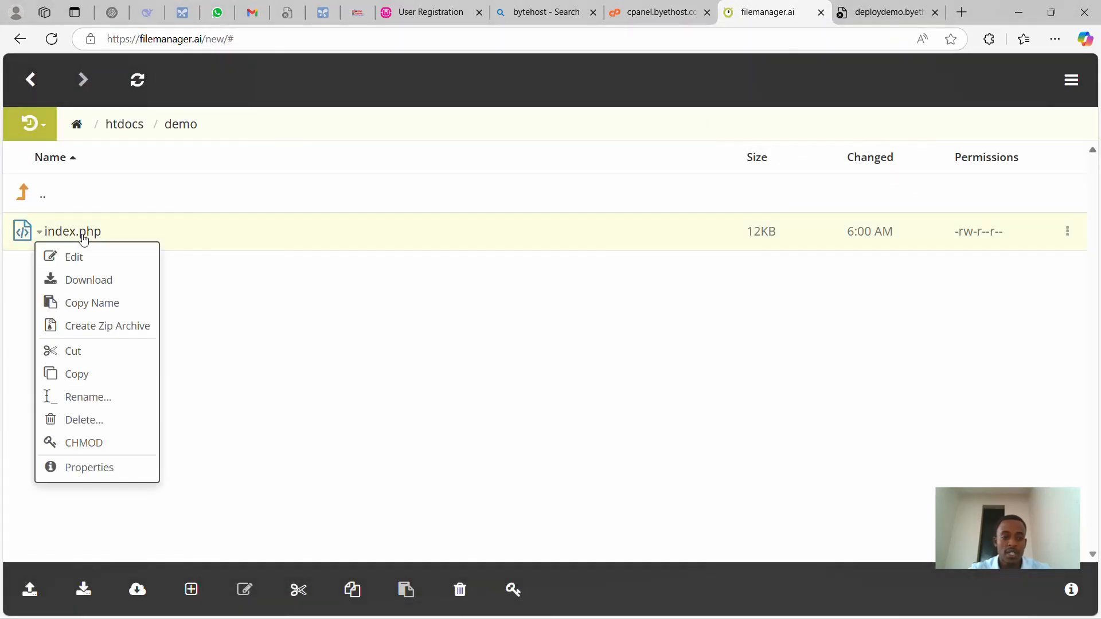
pyautogui.click(94, 257)
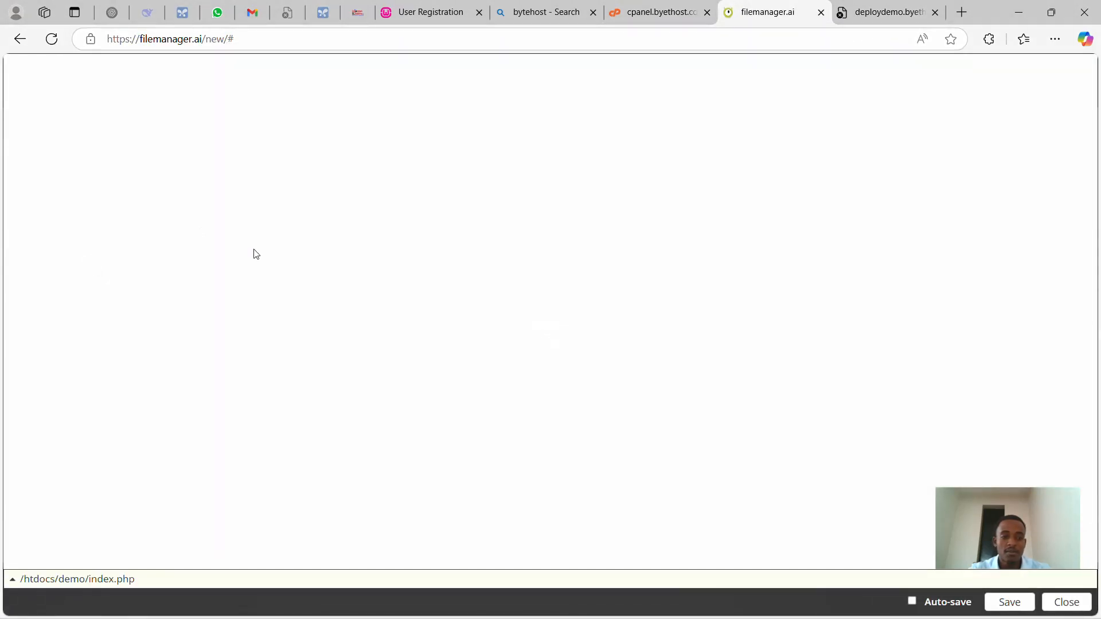
# - Select the $servername, $username, $password and $dbname lines (3–6) in index.php
pyautogui.moveTo(236, 150); pyautogui.dragTo(50, 110)
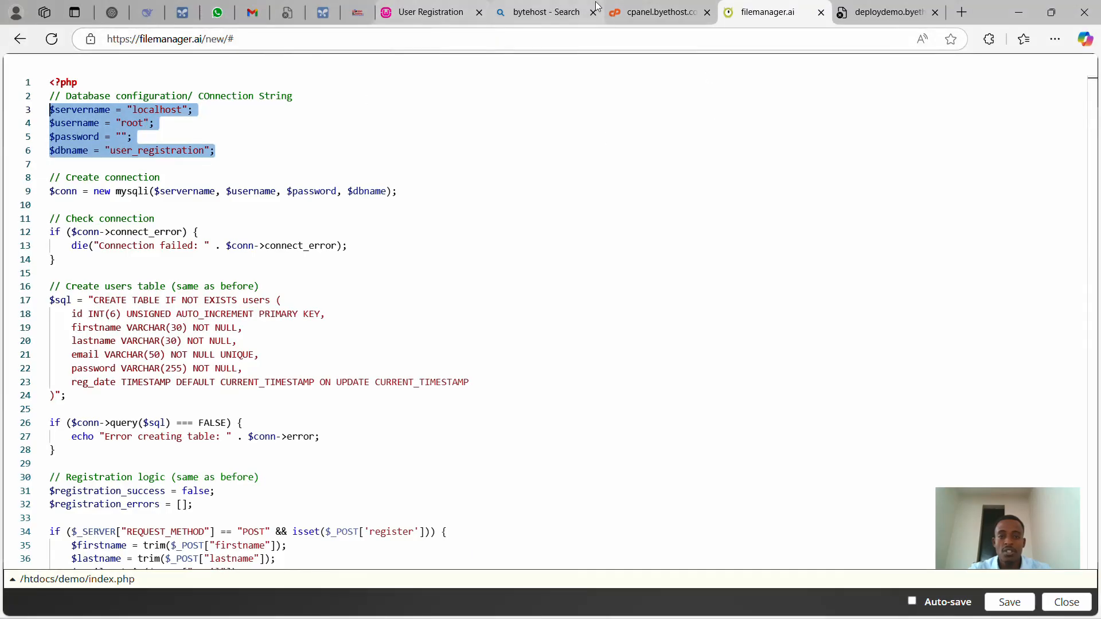
pyautogui.click(659, 11)
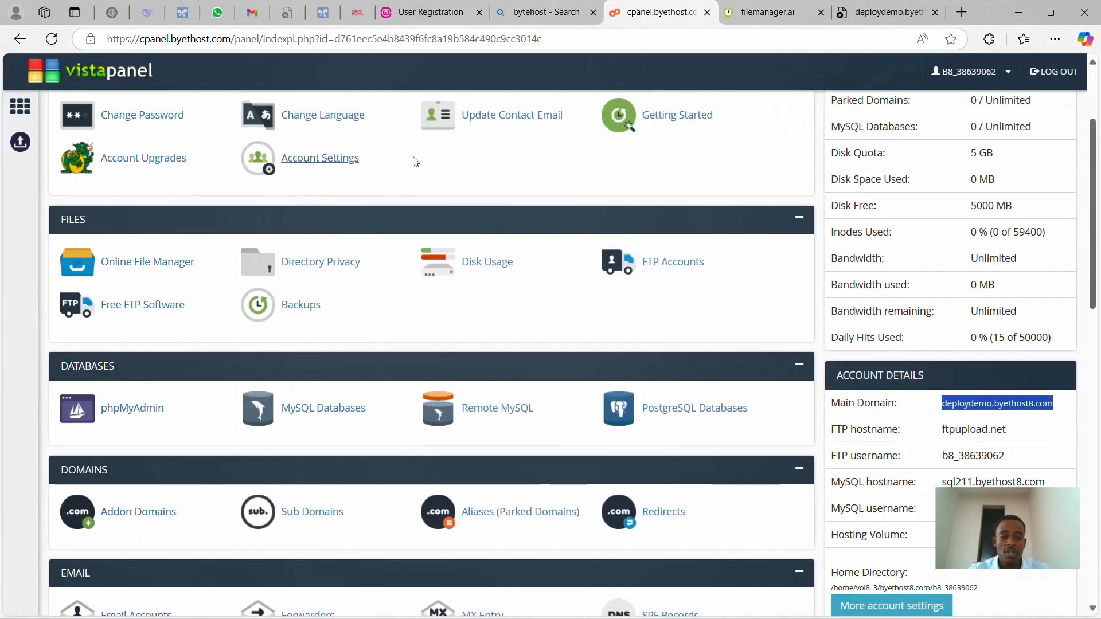
# - Create the MySQL database 'demo' on the MySQL Databases page, giving b8_38639062_demo
pyautogui.scroll(2, 246, 302)
pyautogui.scroll(-1, 221, 328)
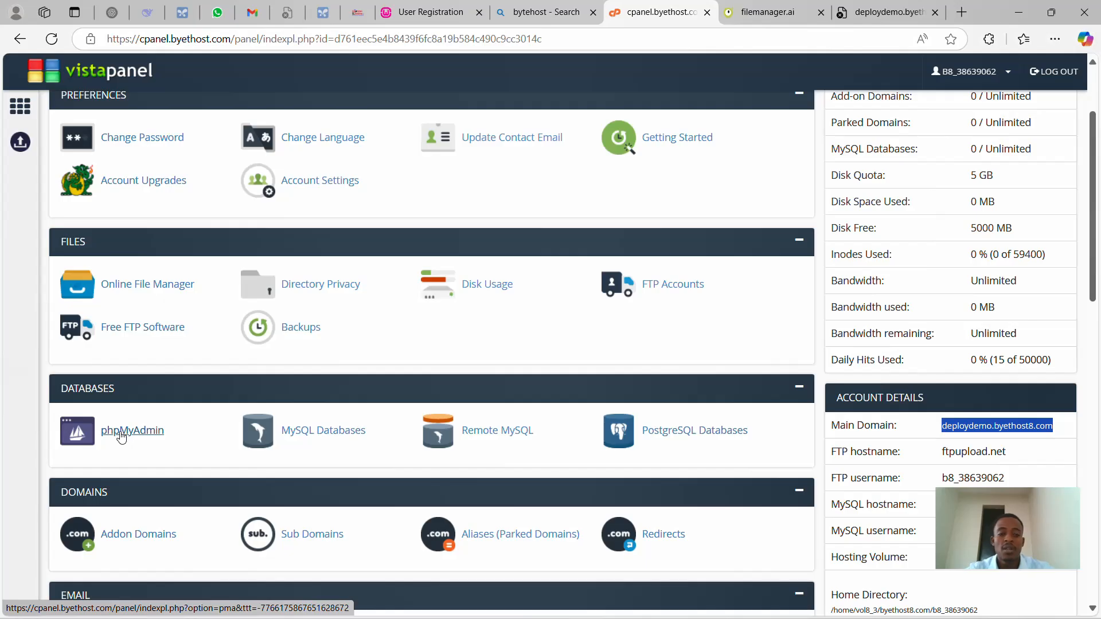
pyautogui.click(332, 435)
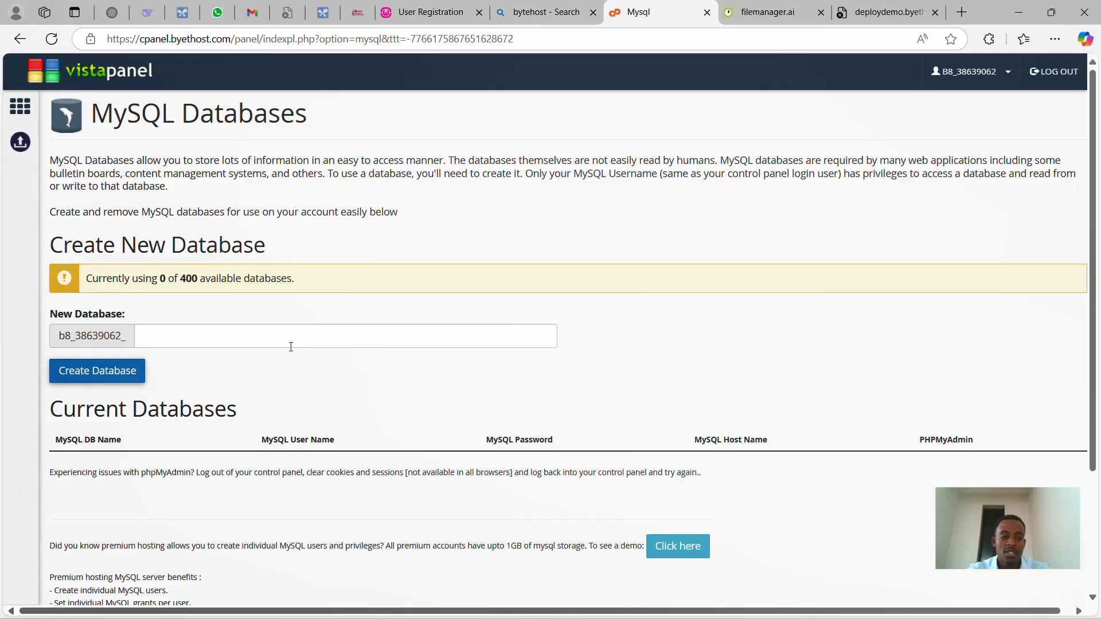
pyautogui.click(221, 340)
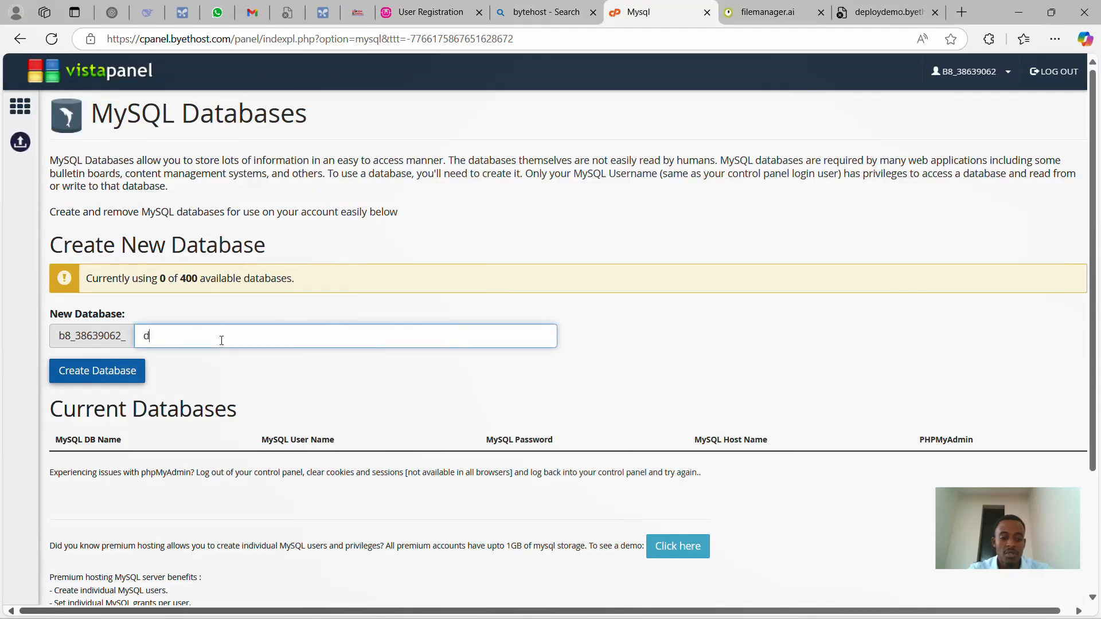
pyautogui.write('demo')
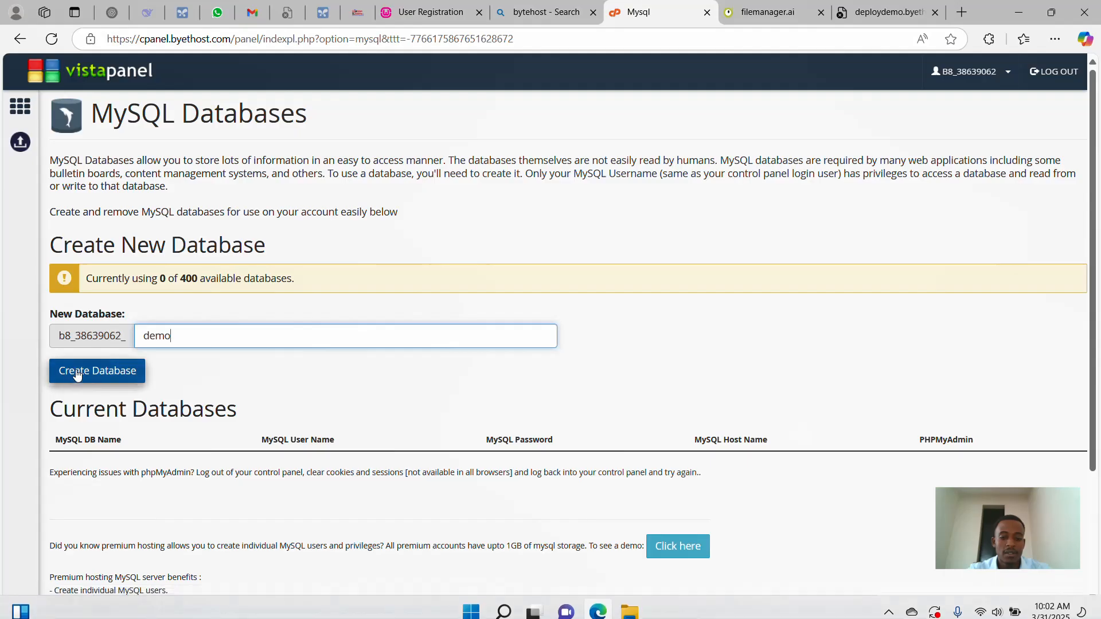
pyautogui.click(98, 373)
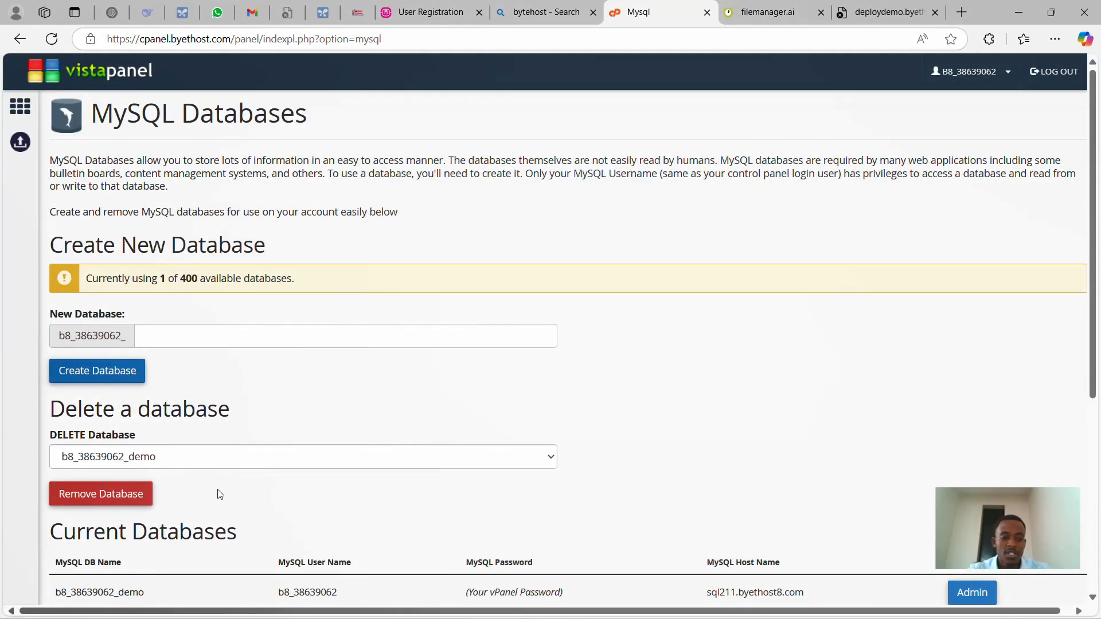
# - Replace localhost with the host name sql211.byethost8.com in index.php
pyautogui.scroll(-3, 219, 494)
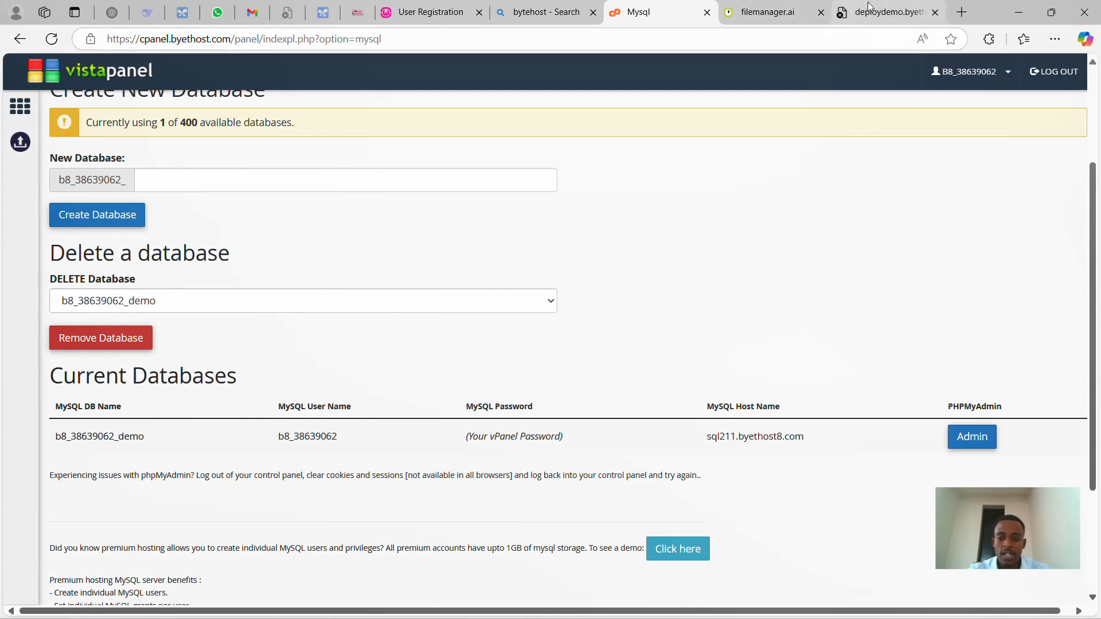
pyautogui.moveTo(813, 439); pyautogui.dragTo(703, 439)
pyautogui.hotkey('ctrl', 'c')
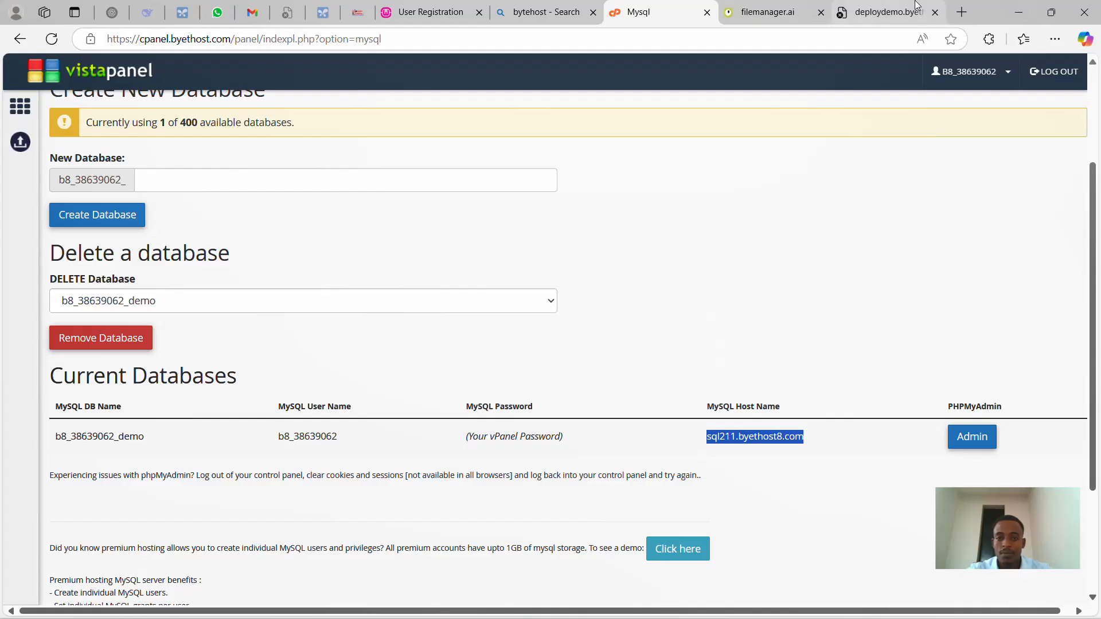
pyautogui.click(889, 12)
pyautogui.click(659, 11)
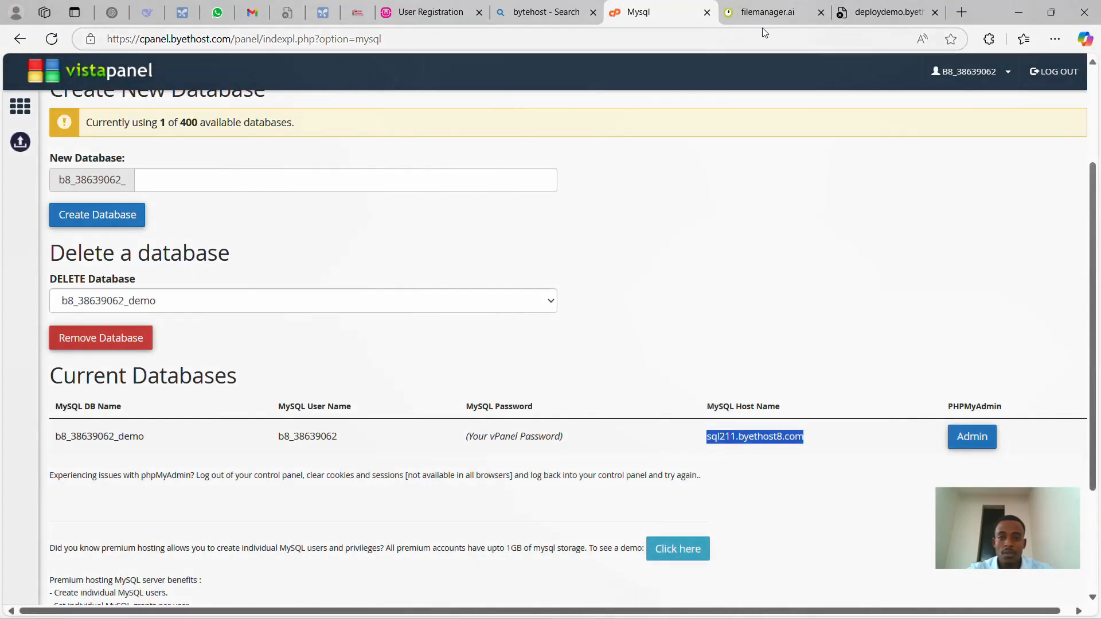
pyautogui.click(768, 13)
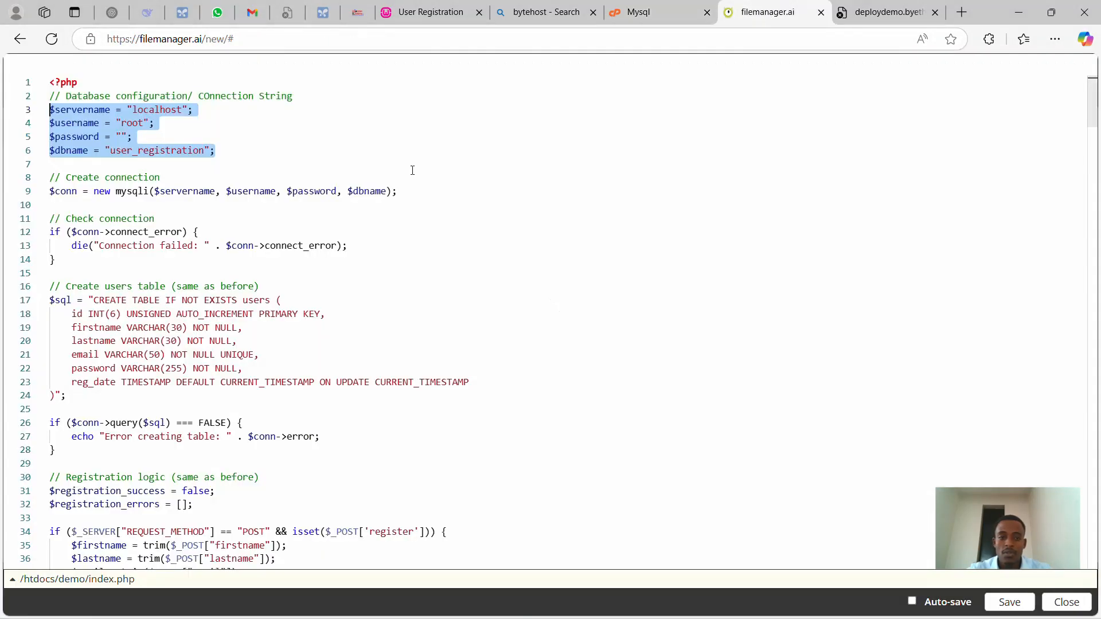
pyautogui.doubleClick(159, 109)
pyautogui.hotkey('ctrl', 'v')
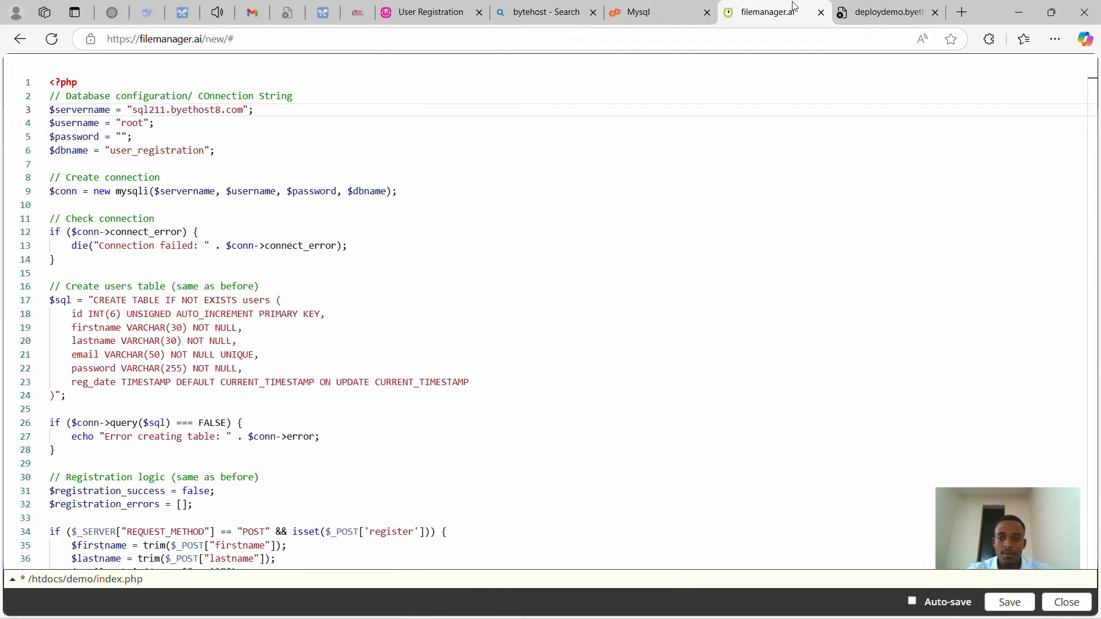
# - Replace root with the hosting MySQL user name and fill in the database password
pyautogui.click(647, 11)
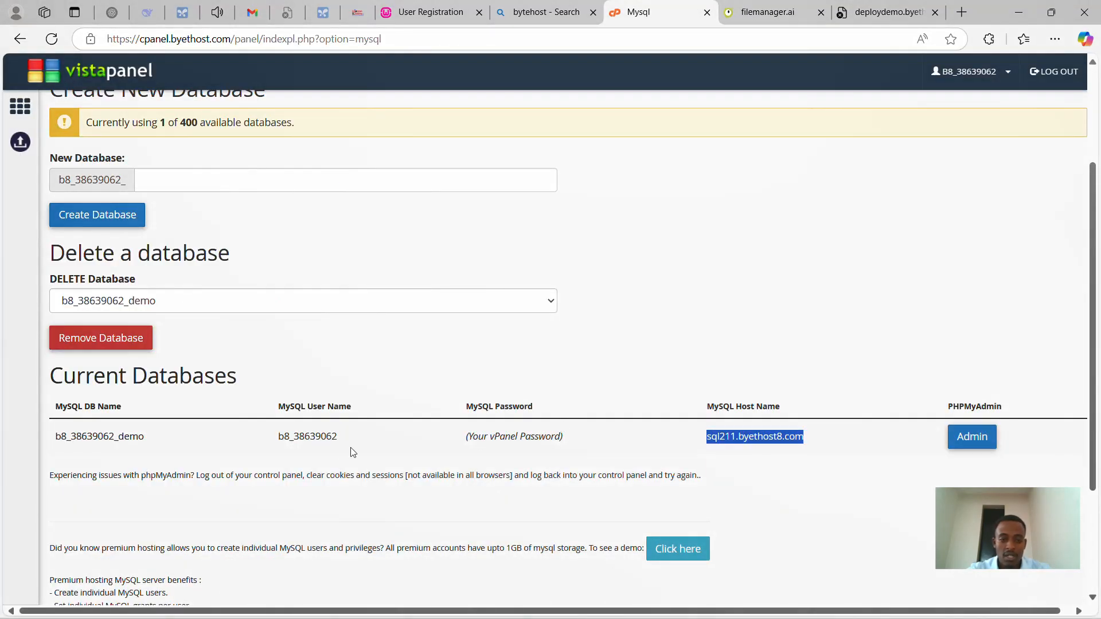
pyautogui.doubleClick(315, 437)
pyautogui.hotkey('ctrl', 'c')
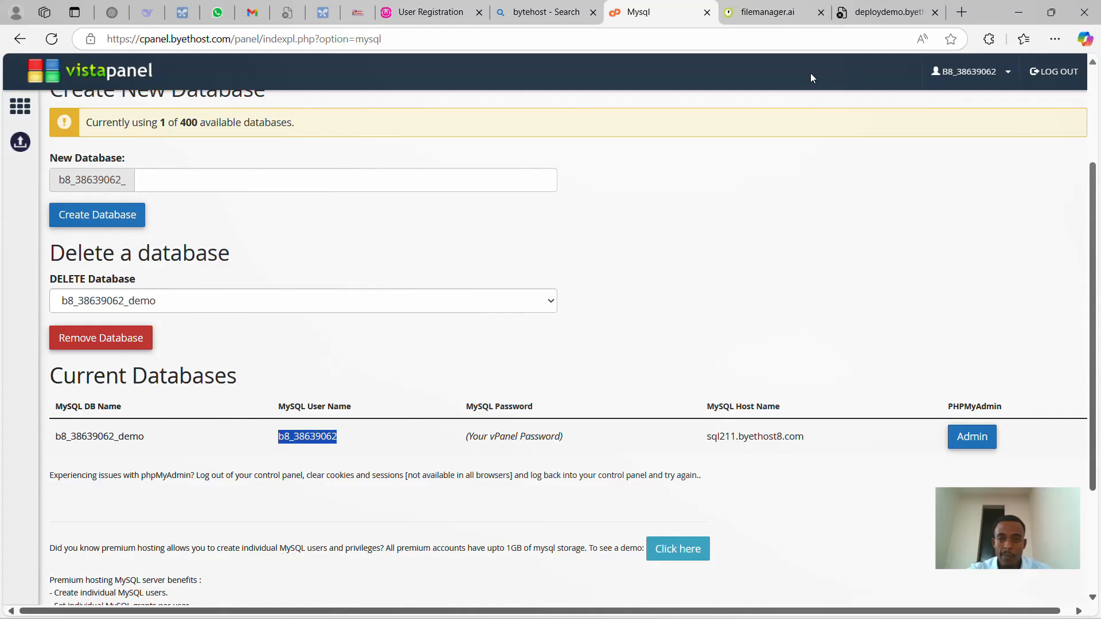
pyautogui.click(789, 17)
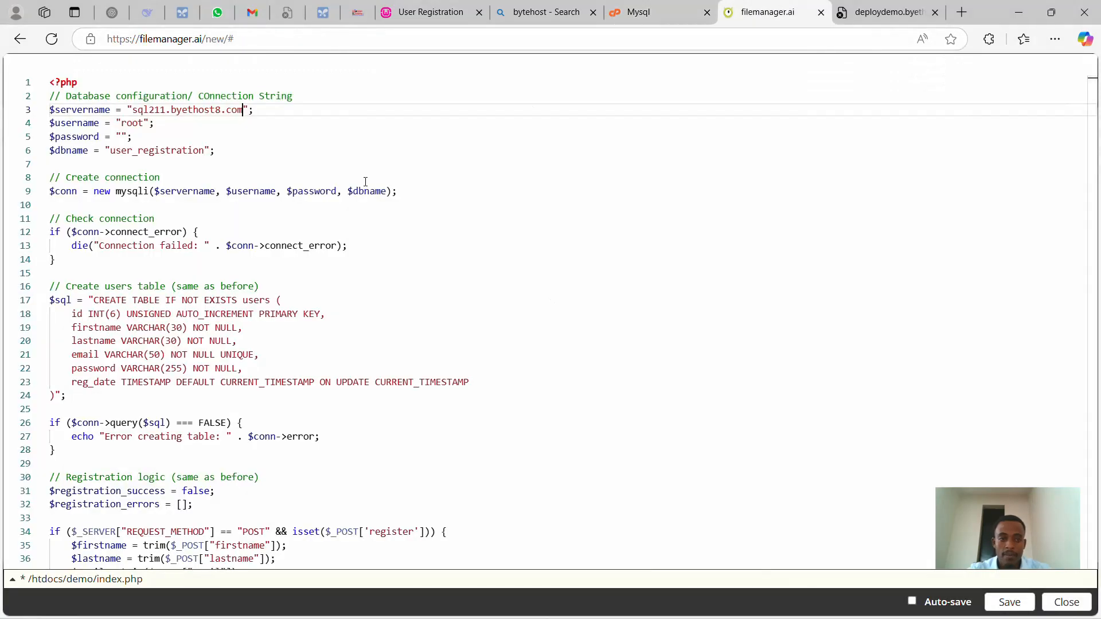
pyautogui.doubleClick(132, 124)
pyautogui.hotkey('ctrl', 'v')
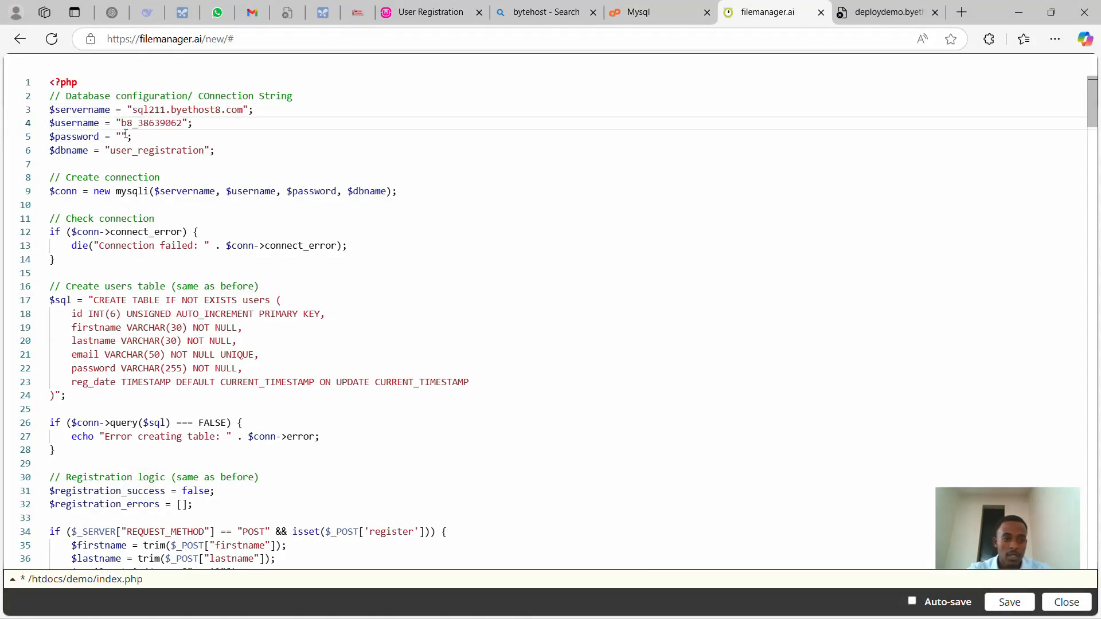
pyautogui.click(121, 136)
pyautogui.write('12345678')
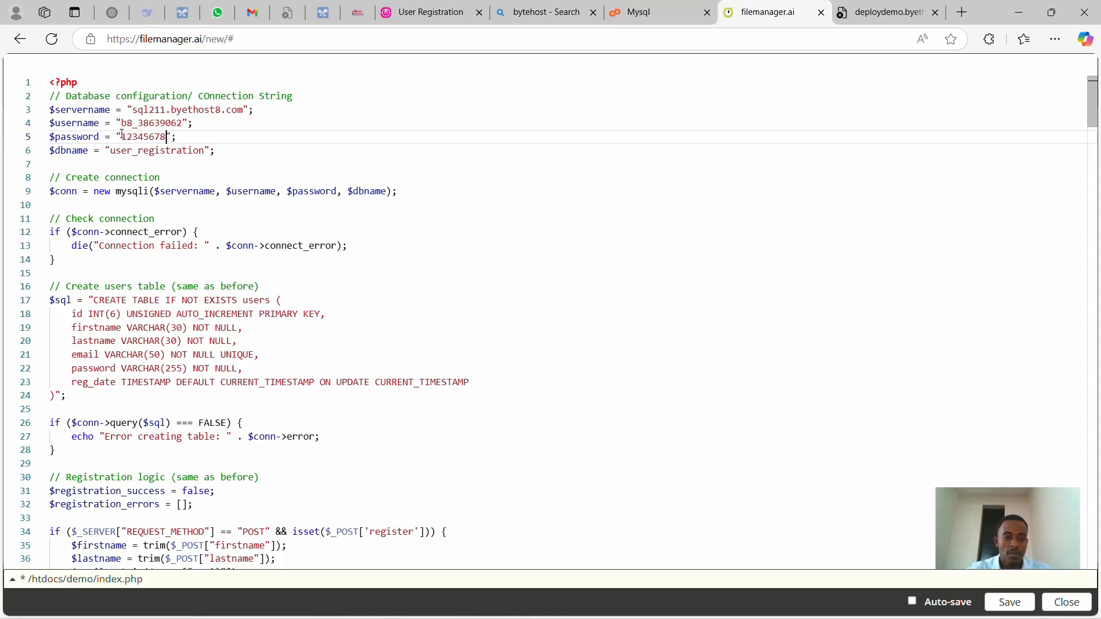
# - Replace user_registration with the new demo database name and save index.php
pyautogui.doubleClick(161, 151)
pyautogui.hotkey('ctrl', 'v')
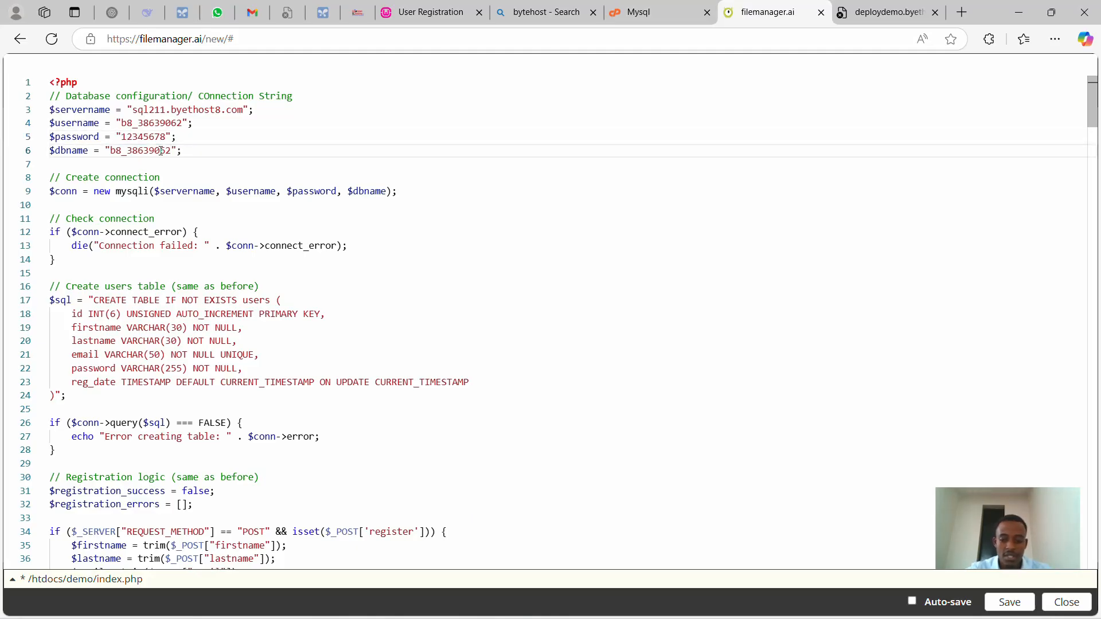
pyautogui.write('_demo')
pyautogui.click(1008, 602)
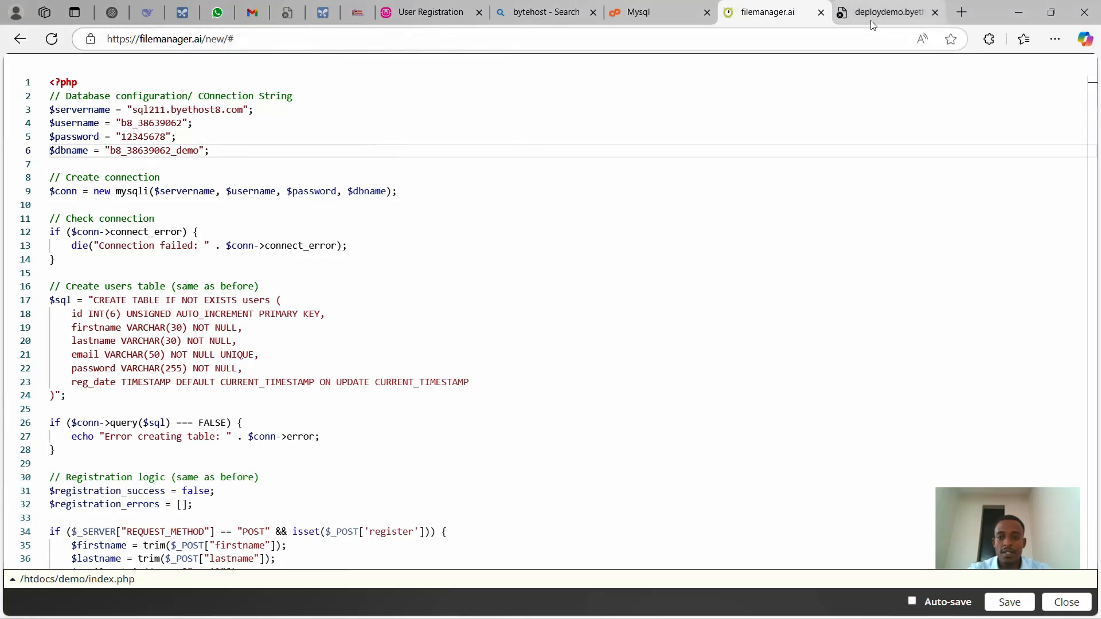
pyautogui.click(654, 4)
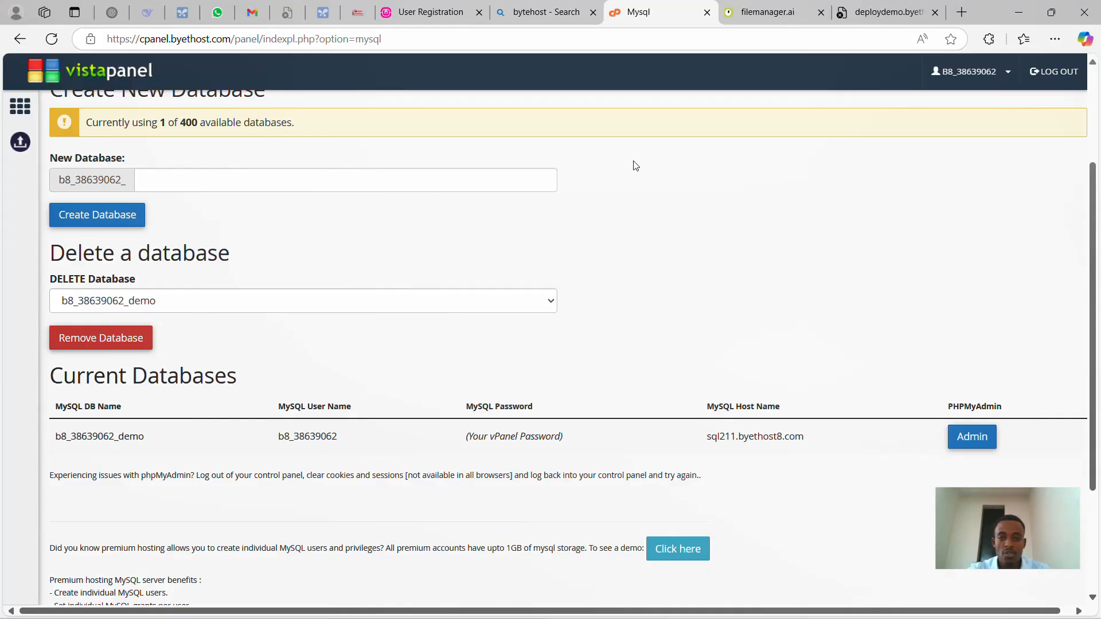
# - Log in to local phpMyAdmin and export the user_registration database as an SQL file
pyautogui.click(962, 13)
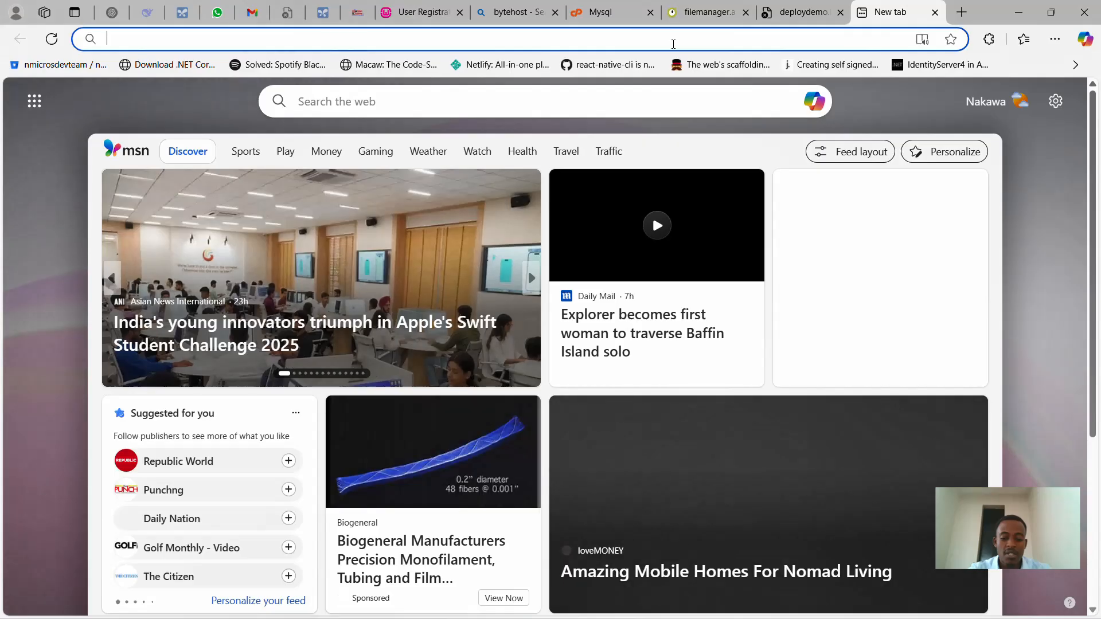
pyautogui.write('phpMyAdmin')
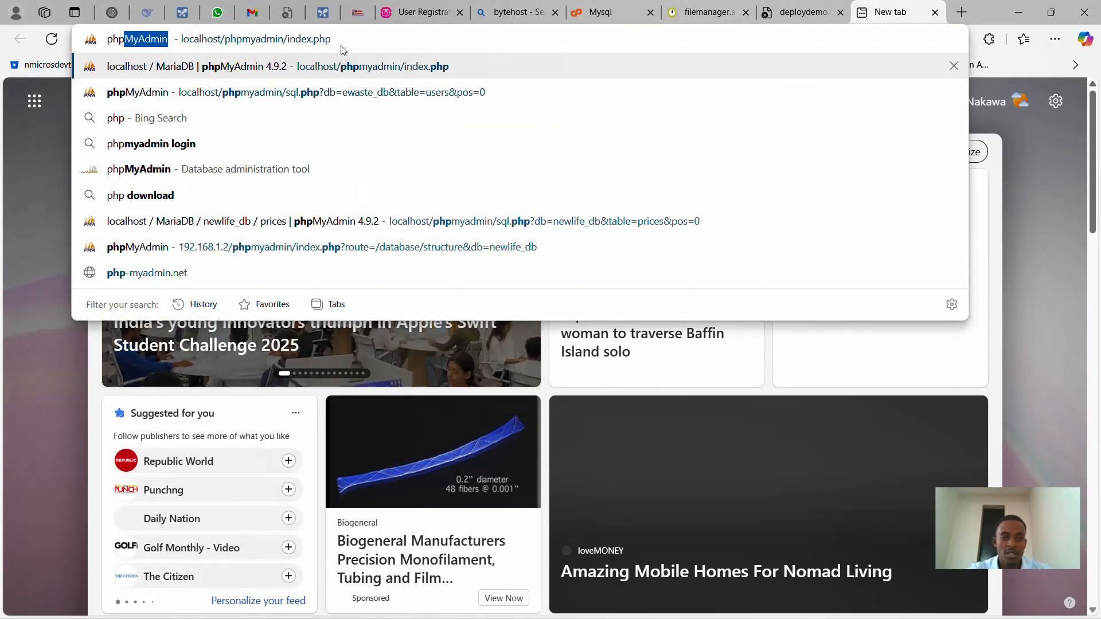
pyautogui.click(332, 46)
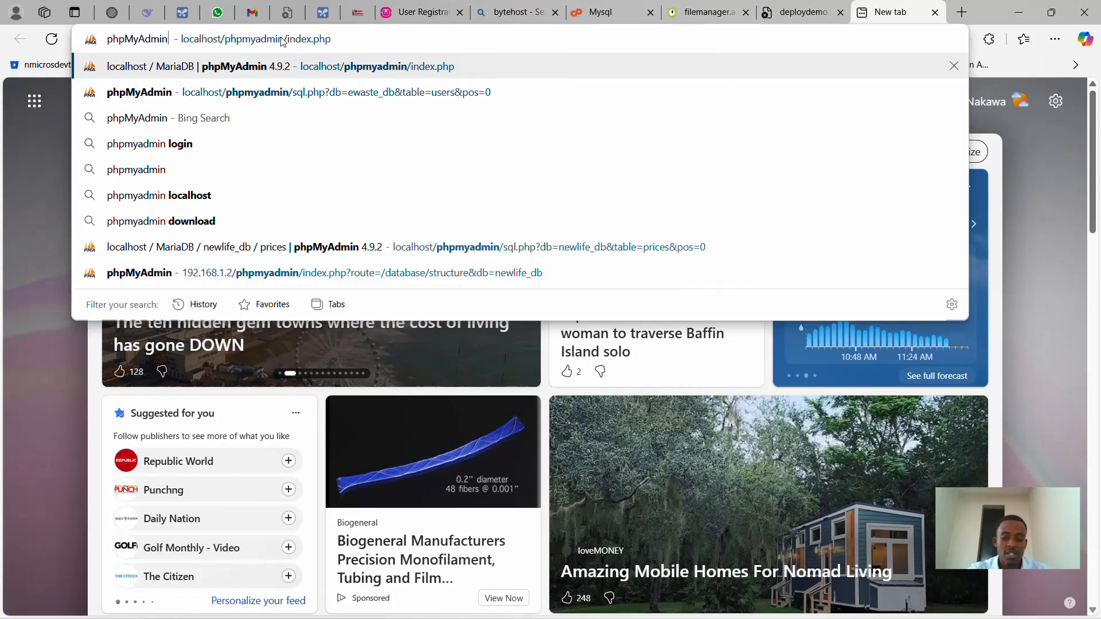
pyautogui.press('Return')
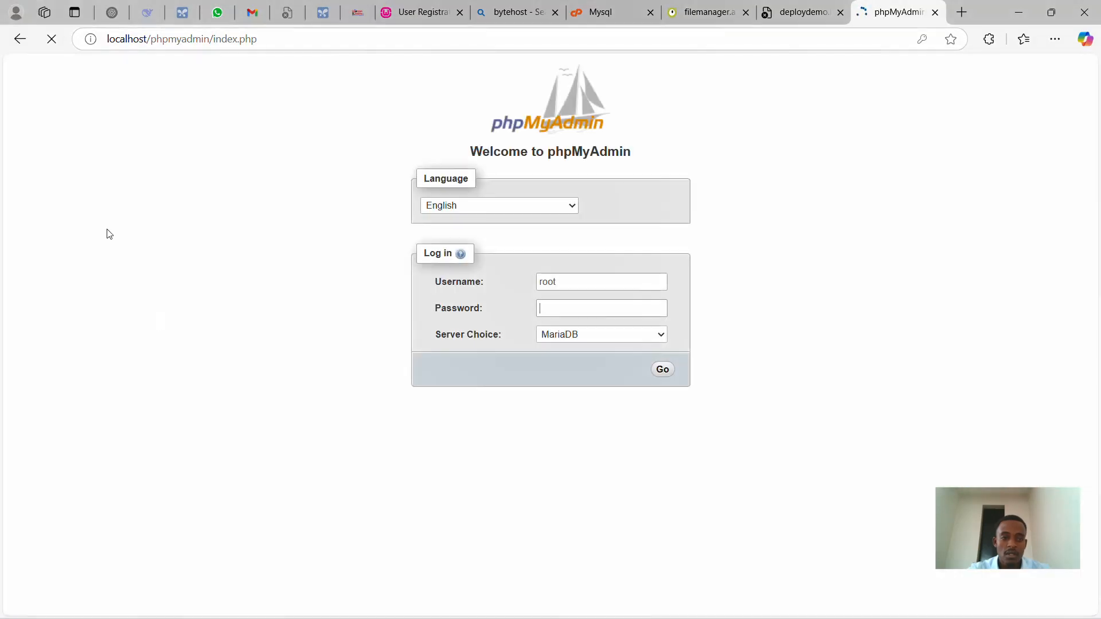
pyautogui.click(667, 370)
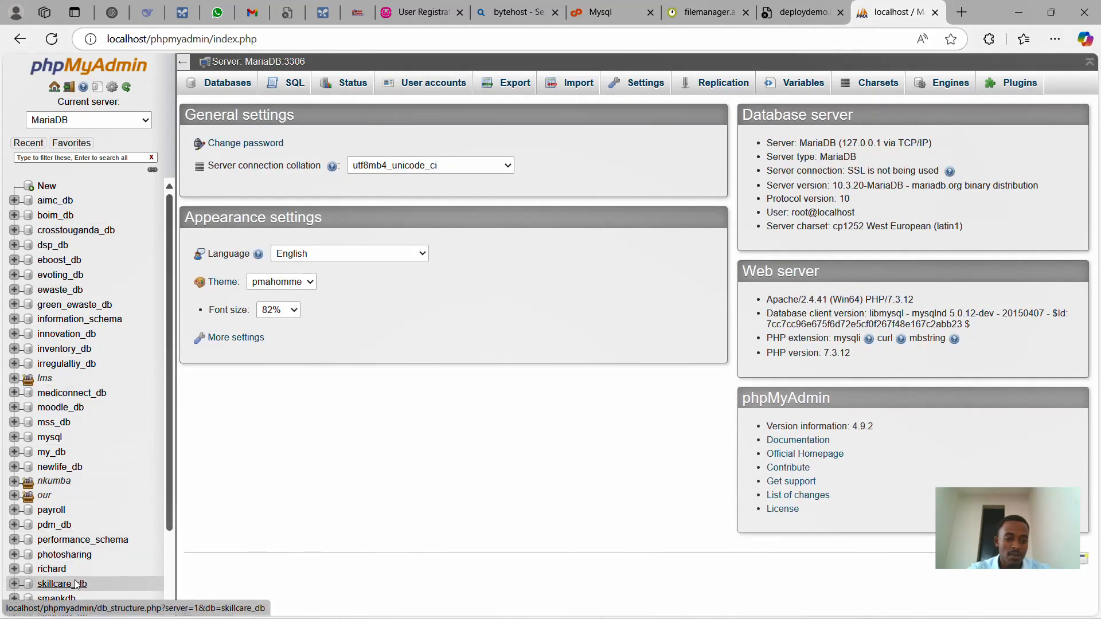
pyautogui.scroll(-3, 74, 401)
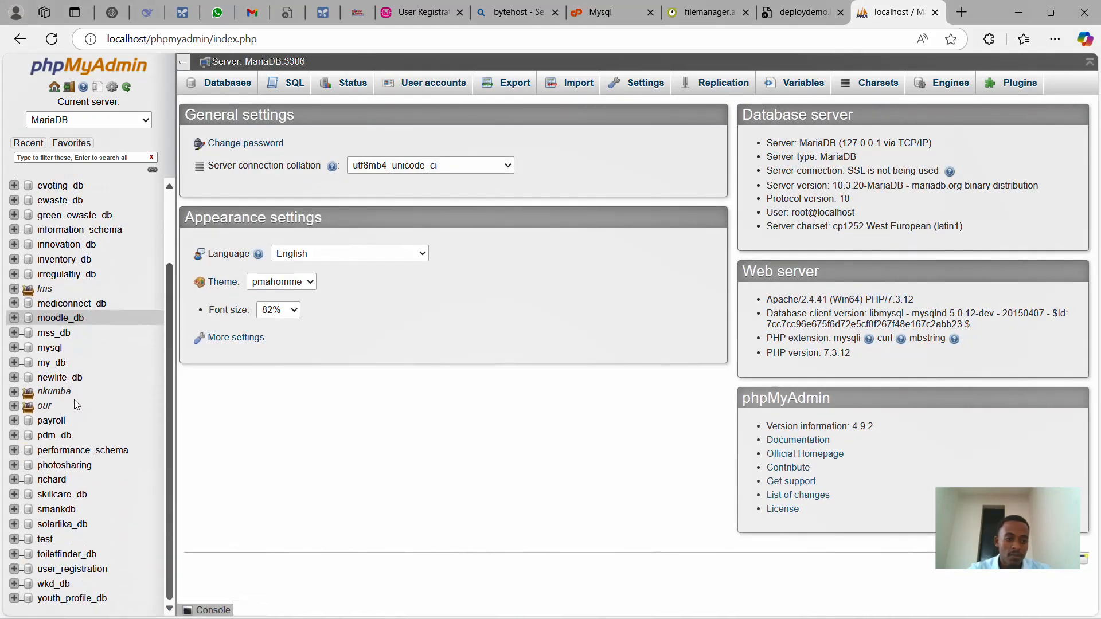
pyautogui.click(59, 575)
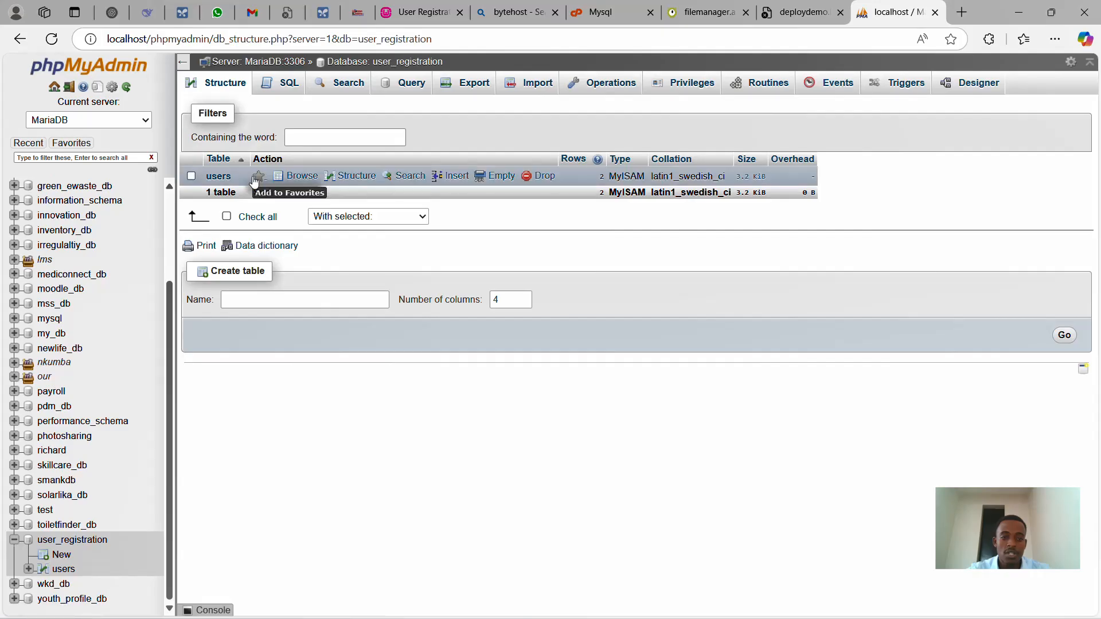
pyautogui.click(471, 82)
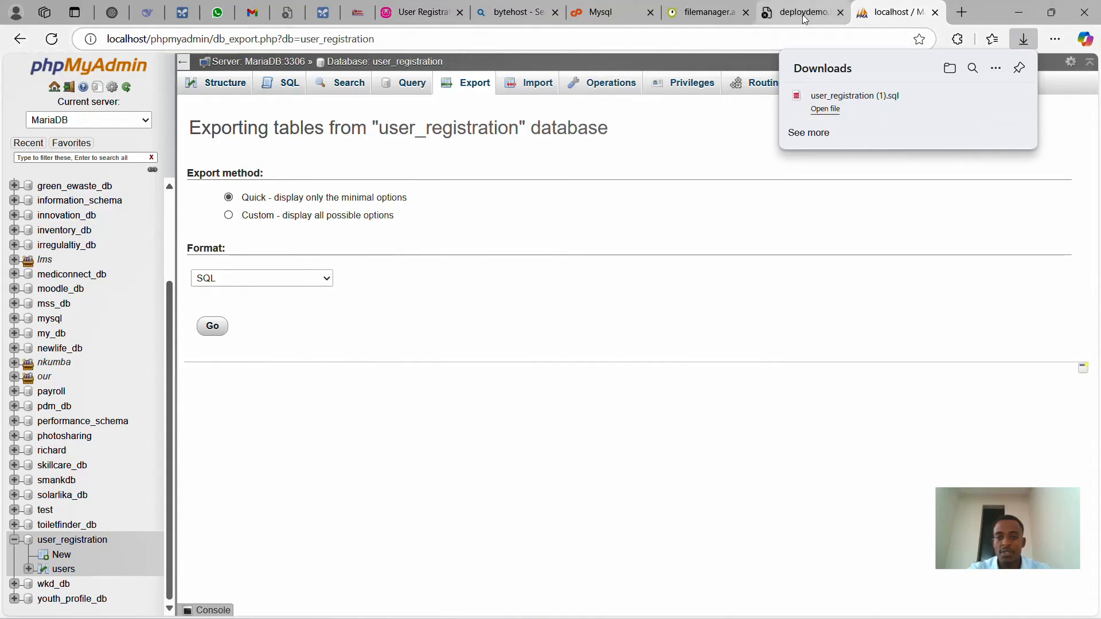
pyautogui.click(602, 12)
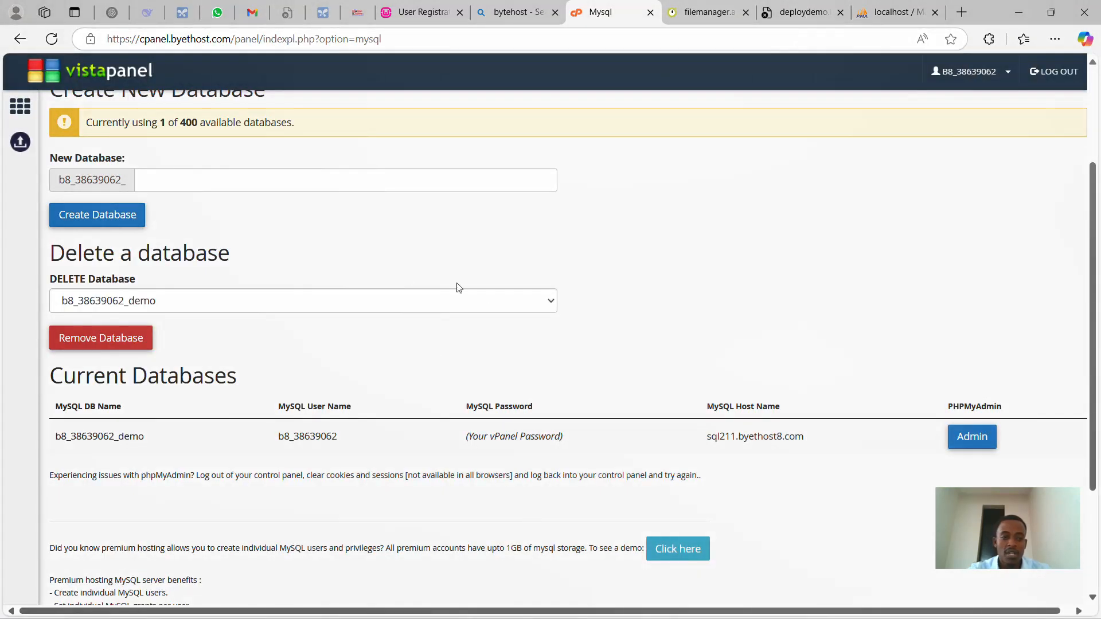
# - In the demo database's phpMyAdmin Import tab, choose user_registration (1).sql from Downloads
pyautogui.scroll(3, 387, 293)
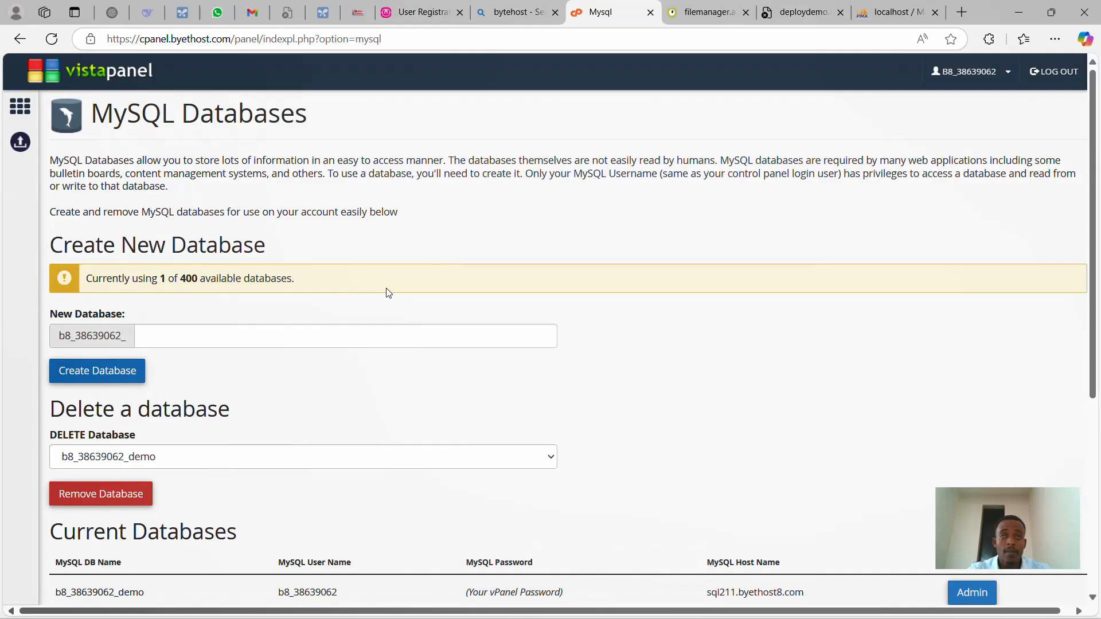
pyautogui.scroll(-5, 388, 293)
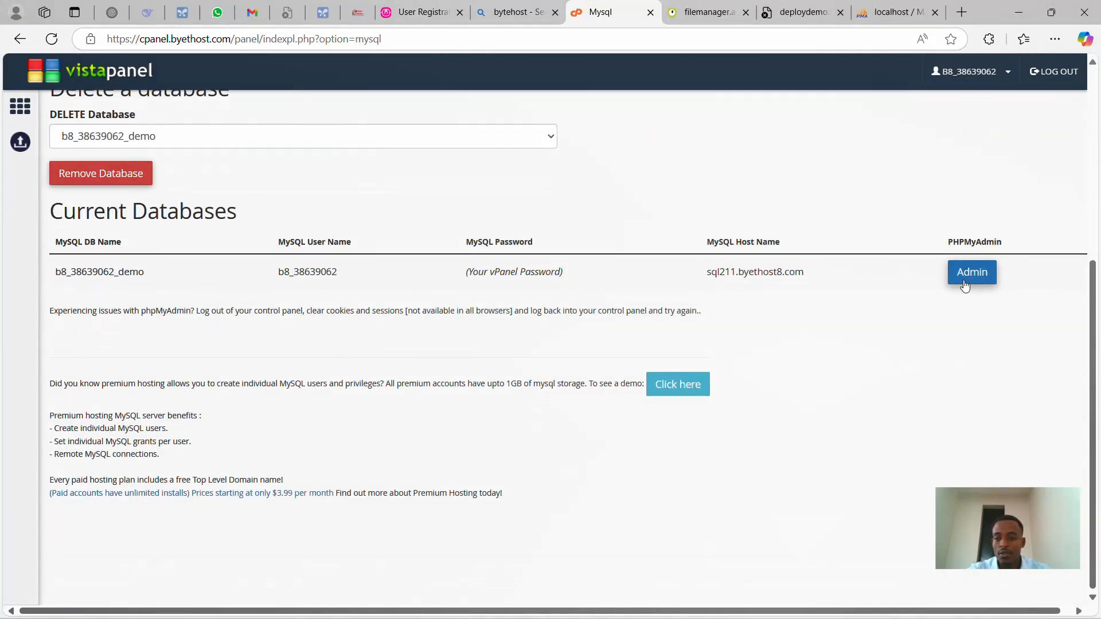
pyautogui.click(968, 284)
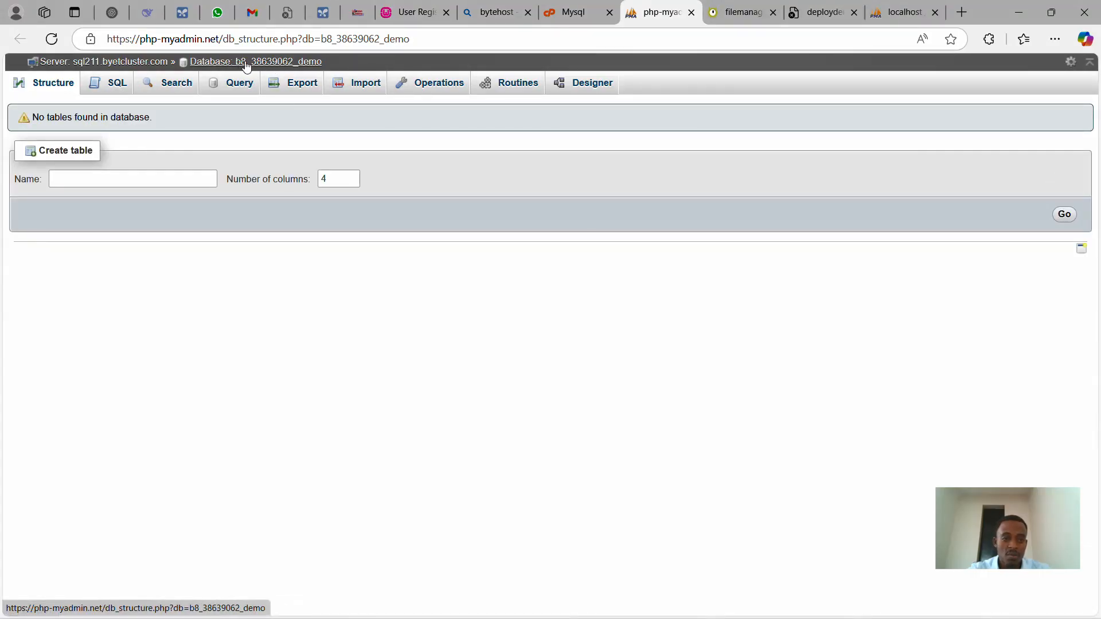
pyautogui.click(362, 88)
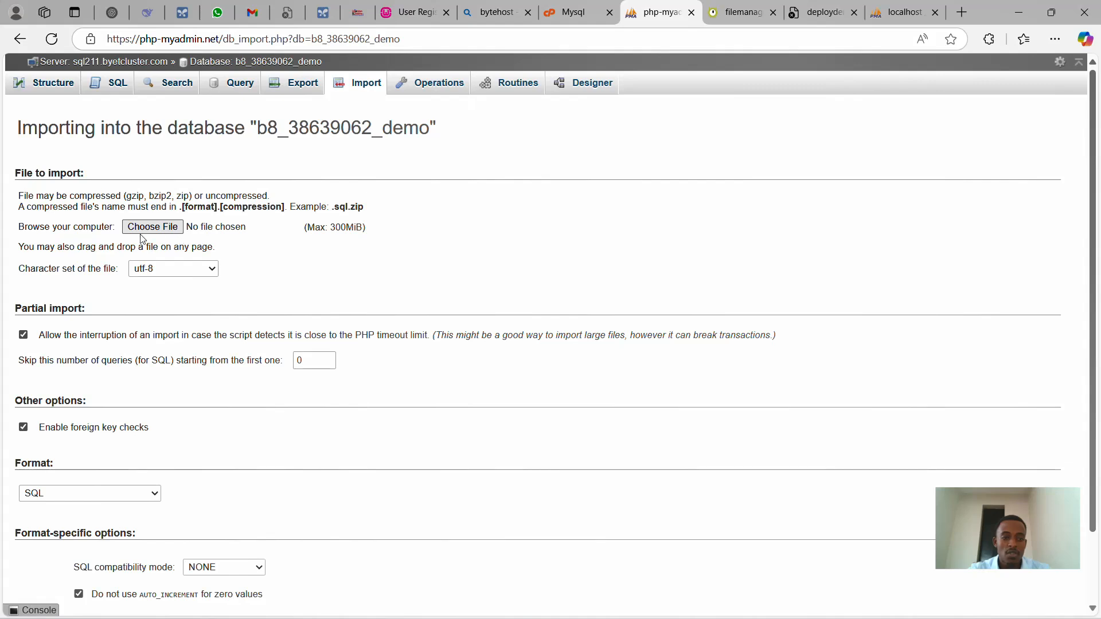
pyautogui.click(157, 228)
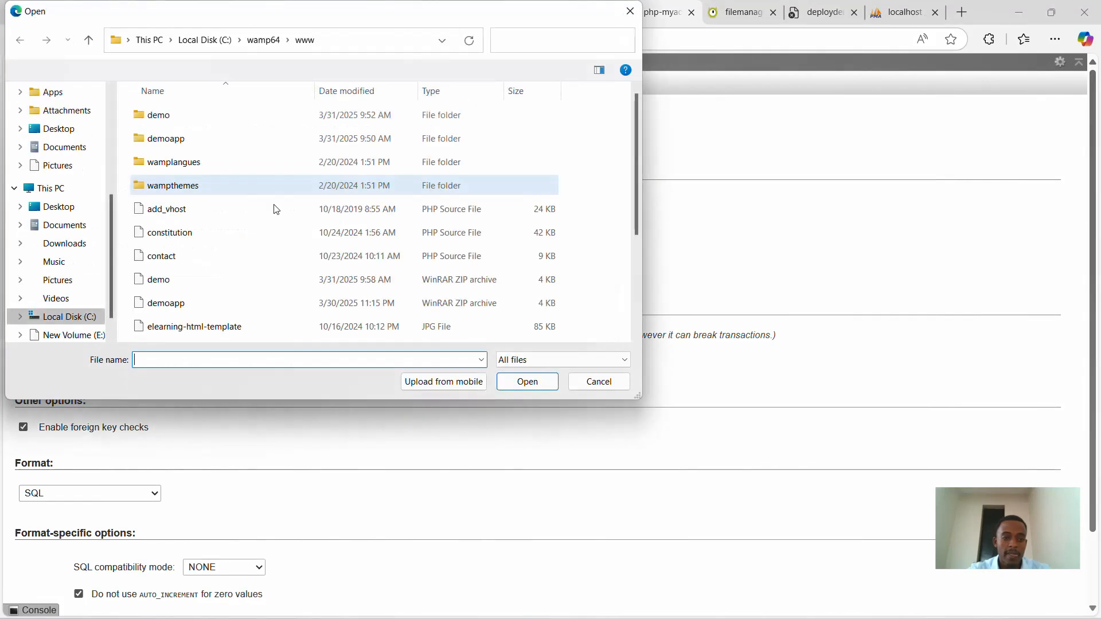
pyautogui.click(73, 248)
pyautogui.doubleClick(164, 141)
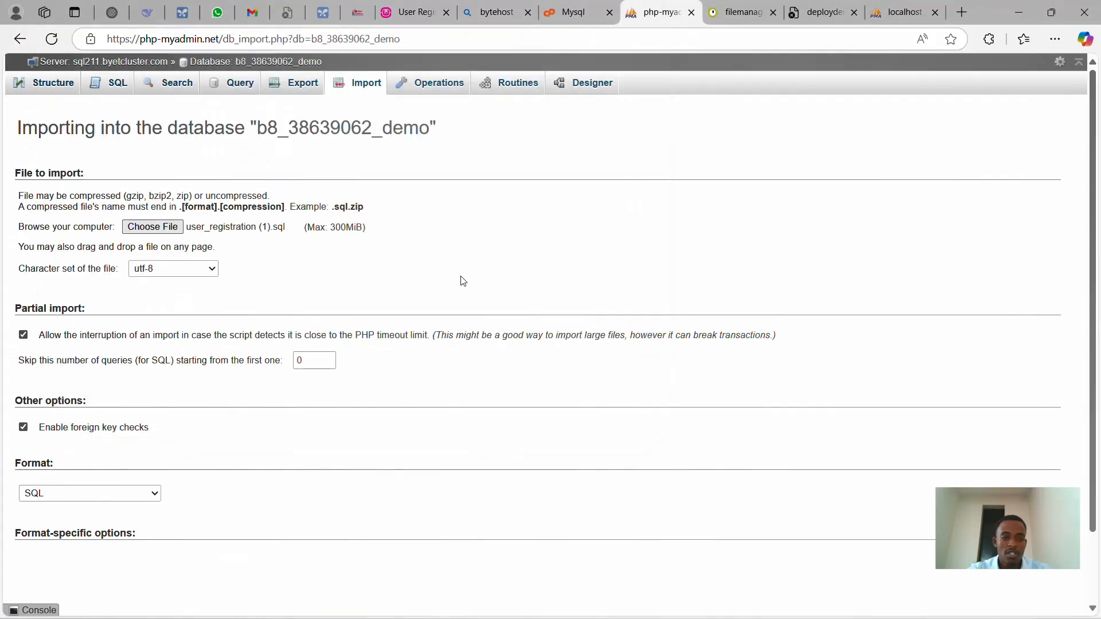
# - Run the import and confirm the users table with 2 rows in Structure
pyautogui.scroll(-2, 450, 467)
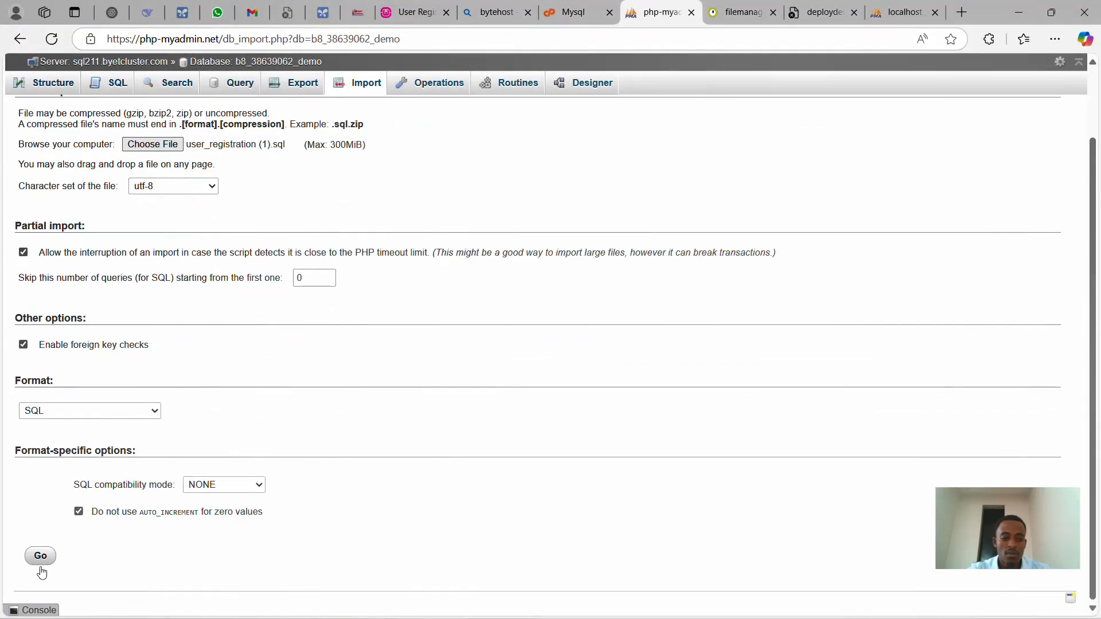
pyautogui.click(43, 565)
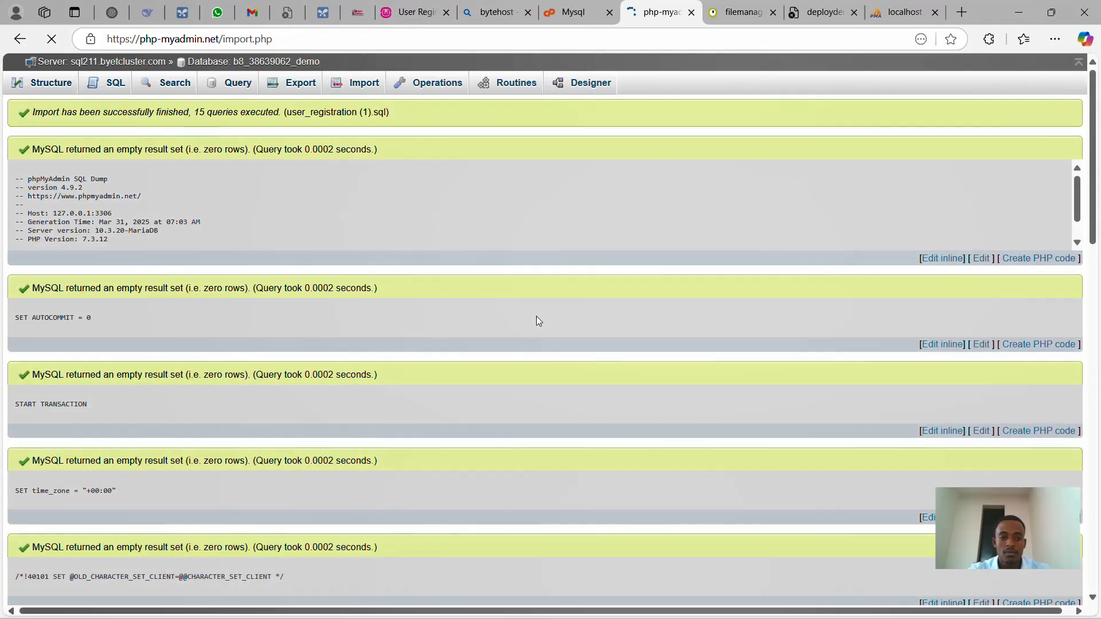
pyautogui.scroll(-12, 313, 263)
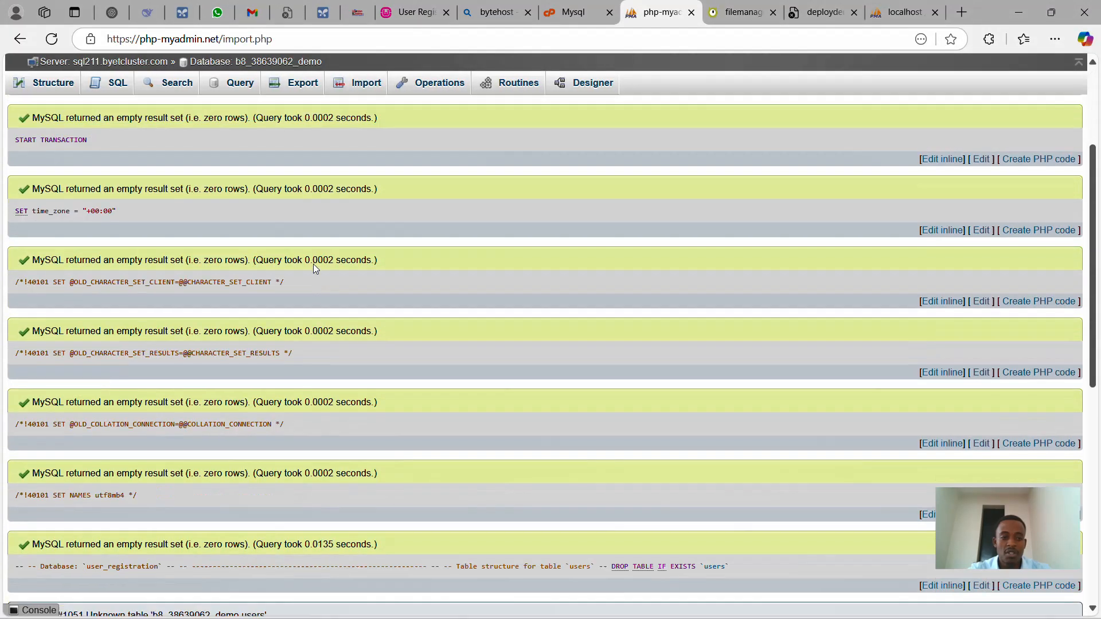
pyautogui.scroll(8, 313, 263)
pyautogui.scroll(4, 313, 264)
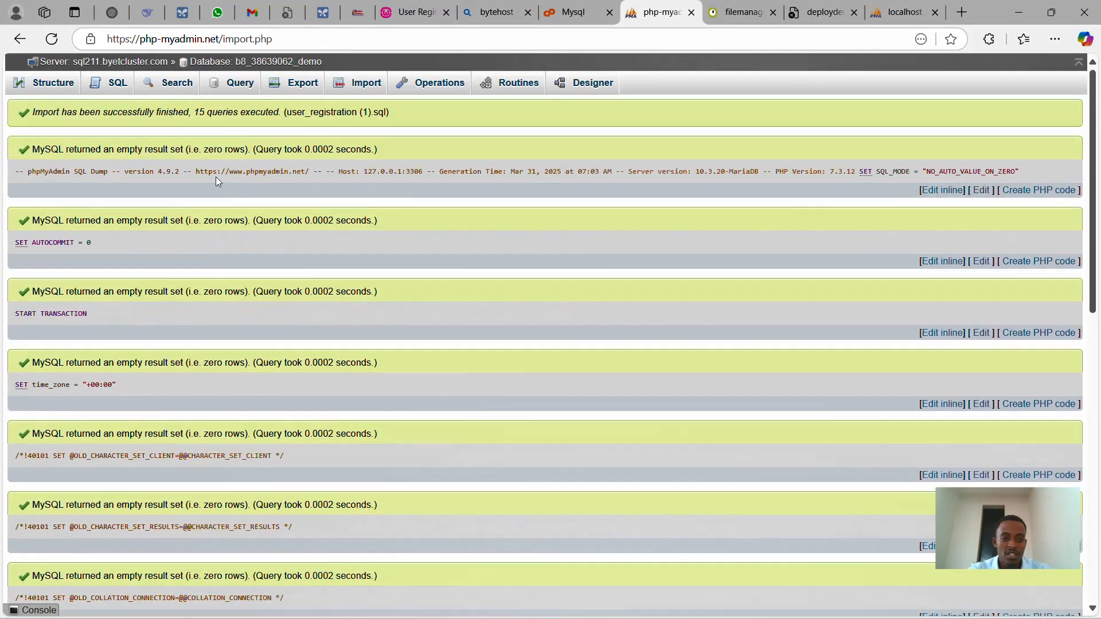
pyautogui.click(53, 84)
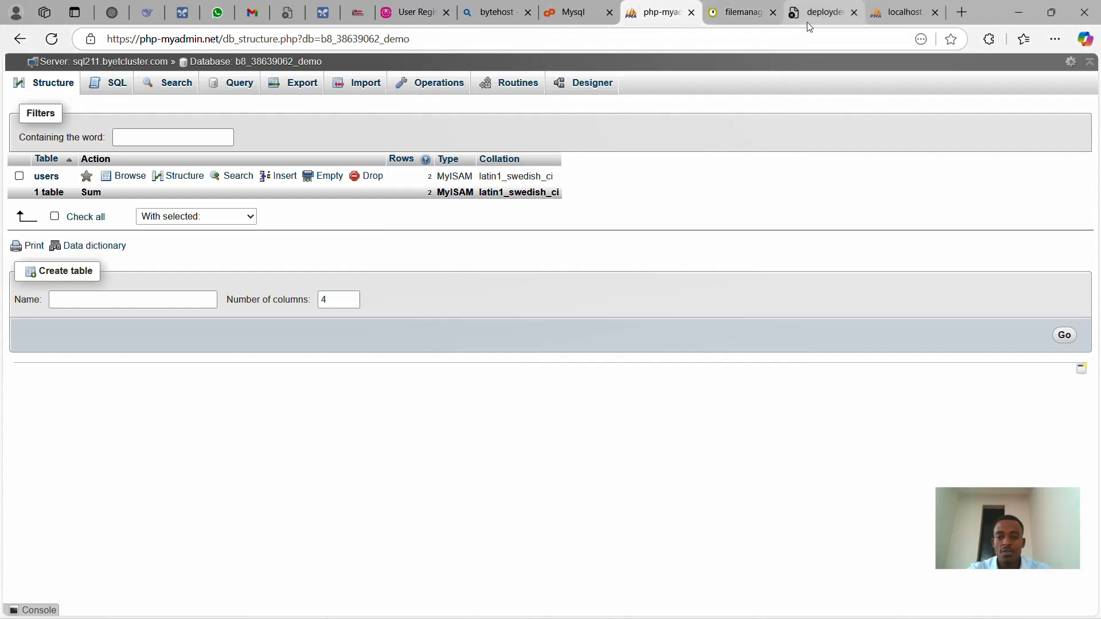
pyautogui.click(742, 10)
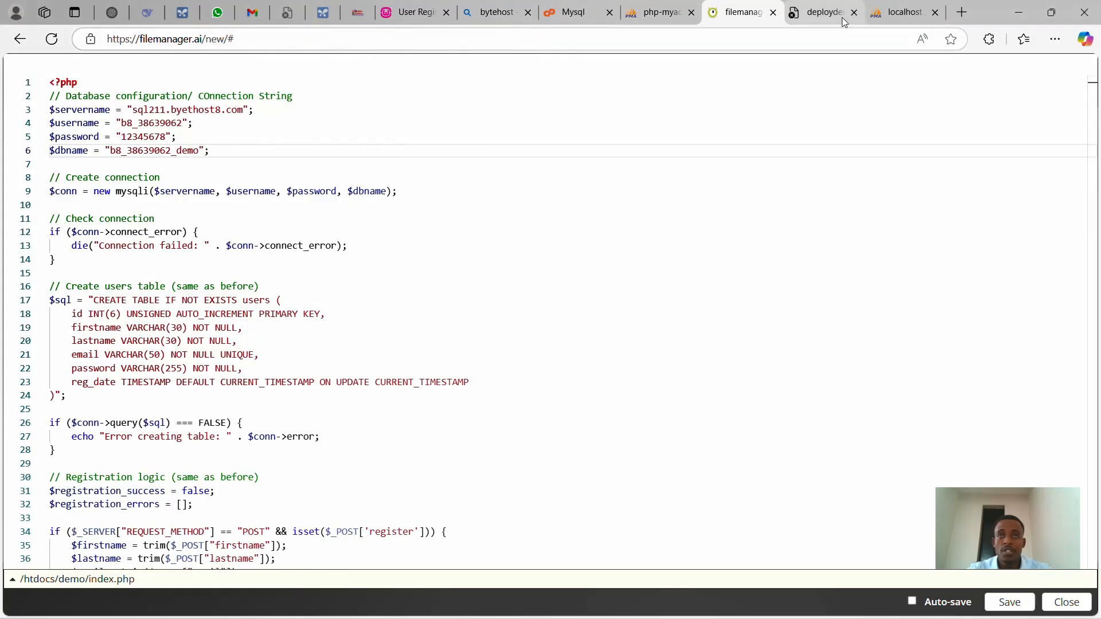
# - Reload deploydemo.byethost8.com/demo/ and check its Registered Users list
pyautogui.moveTo(907, 15)
pyautogui.click(823, 12)
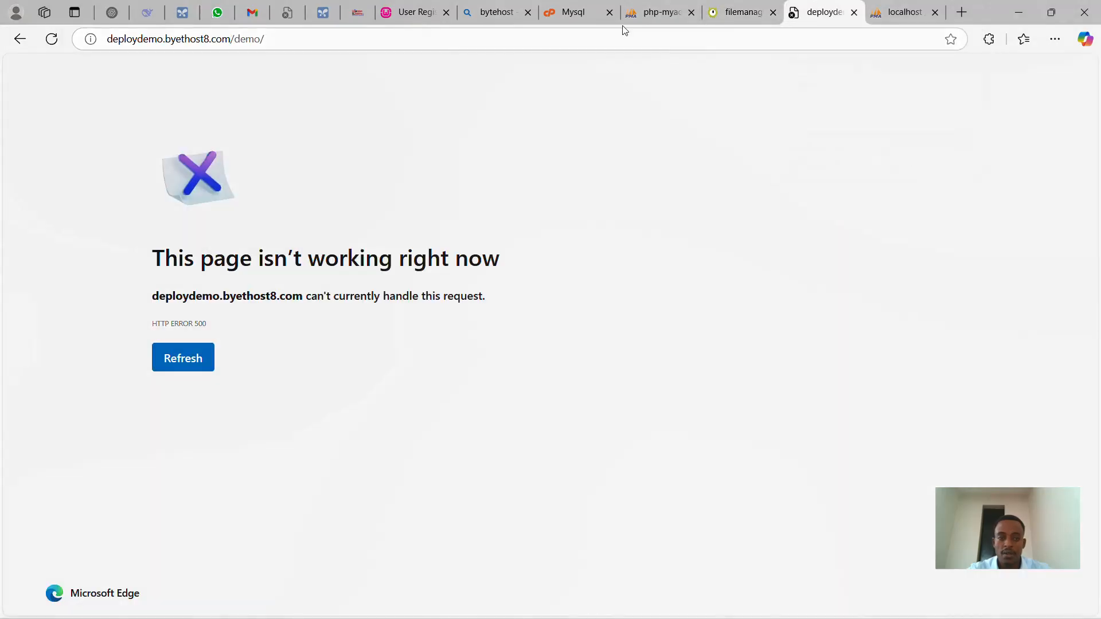
pyautogui.click(567, 44)
pyautogui.press('Return')
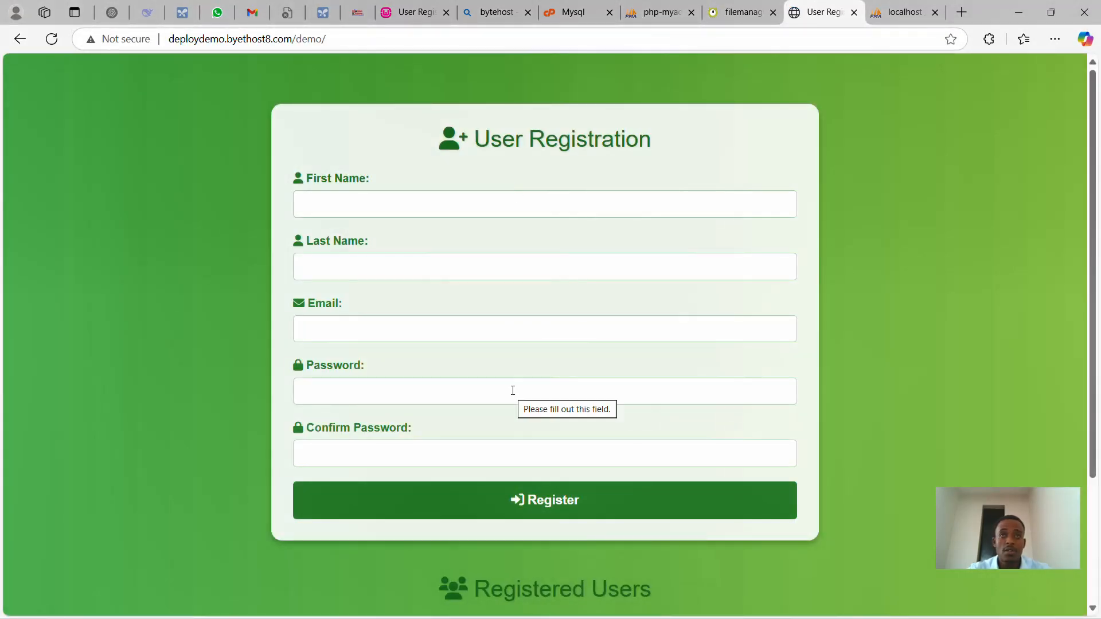
pyautogui.scroll(-3, 513, 391)
pyautogui.scroll(3, 512, 390)
pyautogui.scroll(-3, 513, 391)
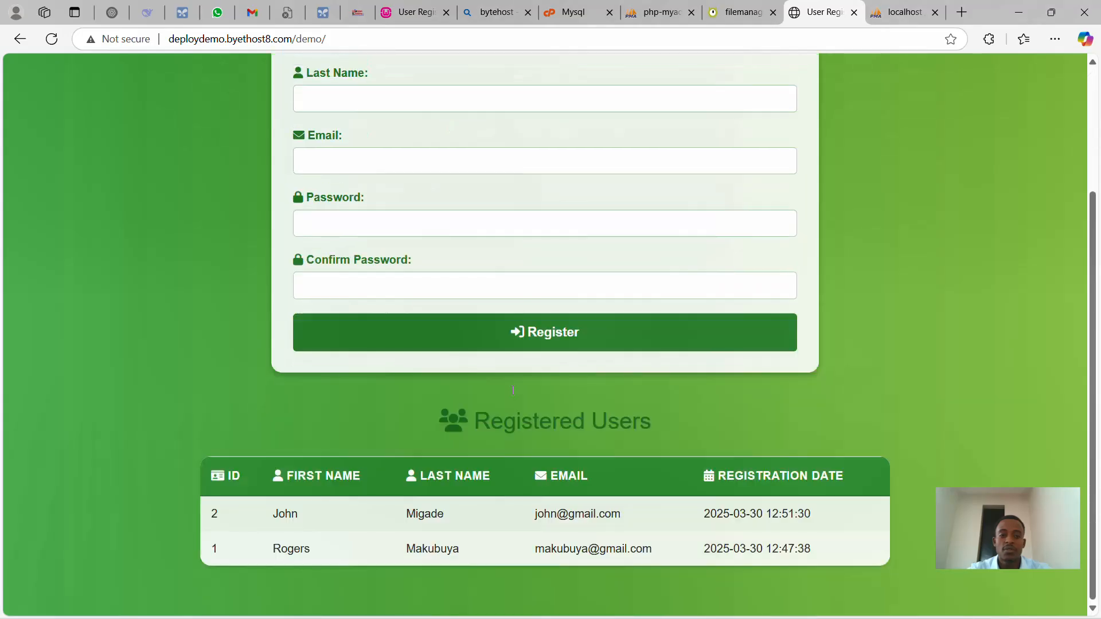
pyautogui.scroll(3, 513, 390)
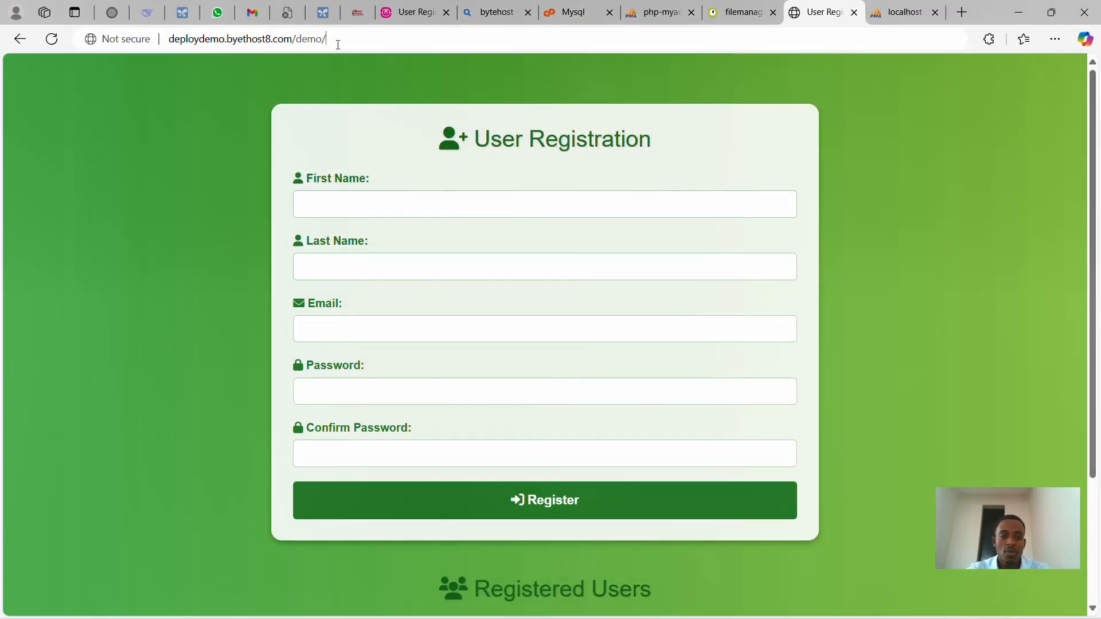
# - Load the bare deploydemo.byethost8.com domain, which shows 403 Access denied
pyautogui.moveTo(334, 40); pyautogui.dragTo(293, 39)
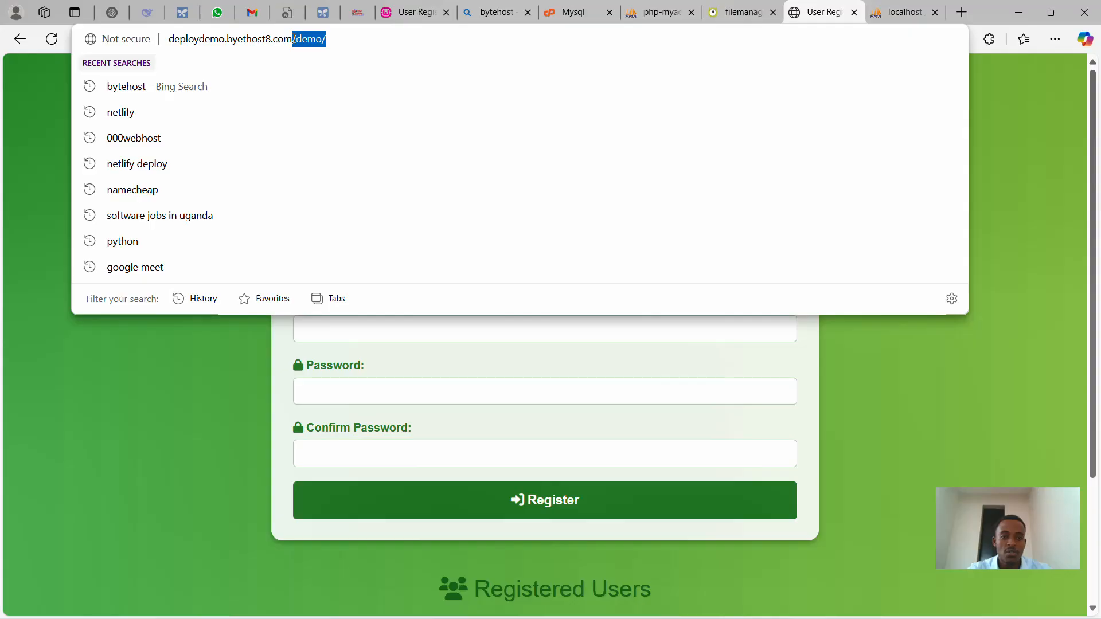
pyautogui.press('BackSpace')
pyautogui.press('Return')
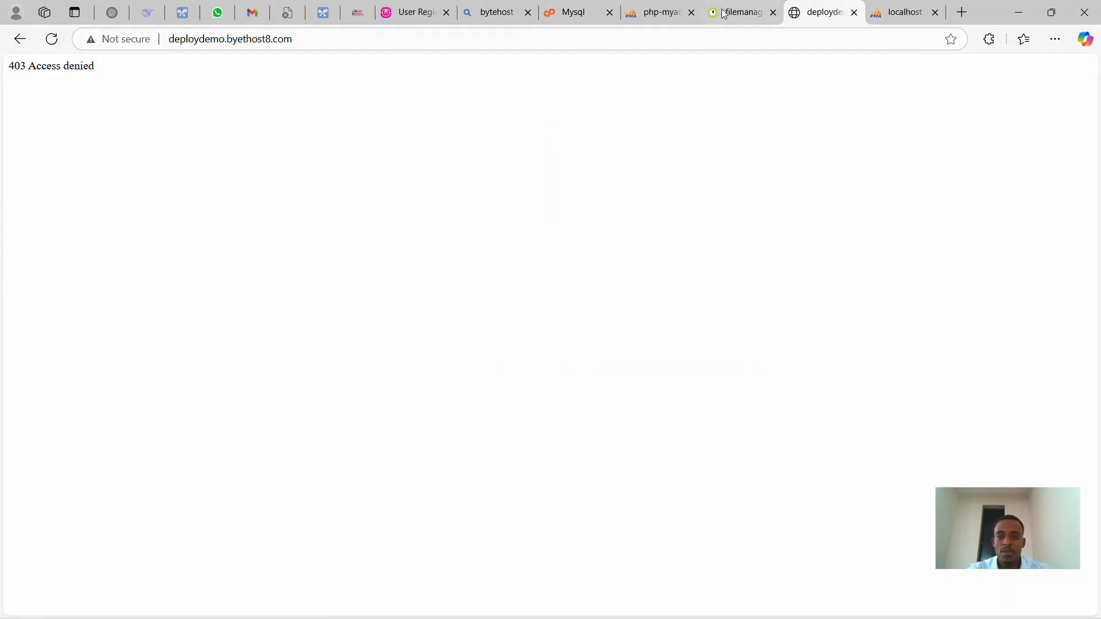
# - Close the editor and copy index.php from demo into htdocs beside the demo folder
pyautogui.click(775, 22)
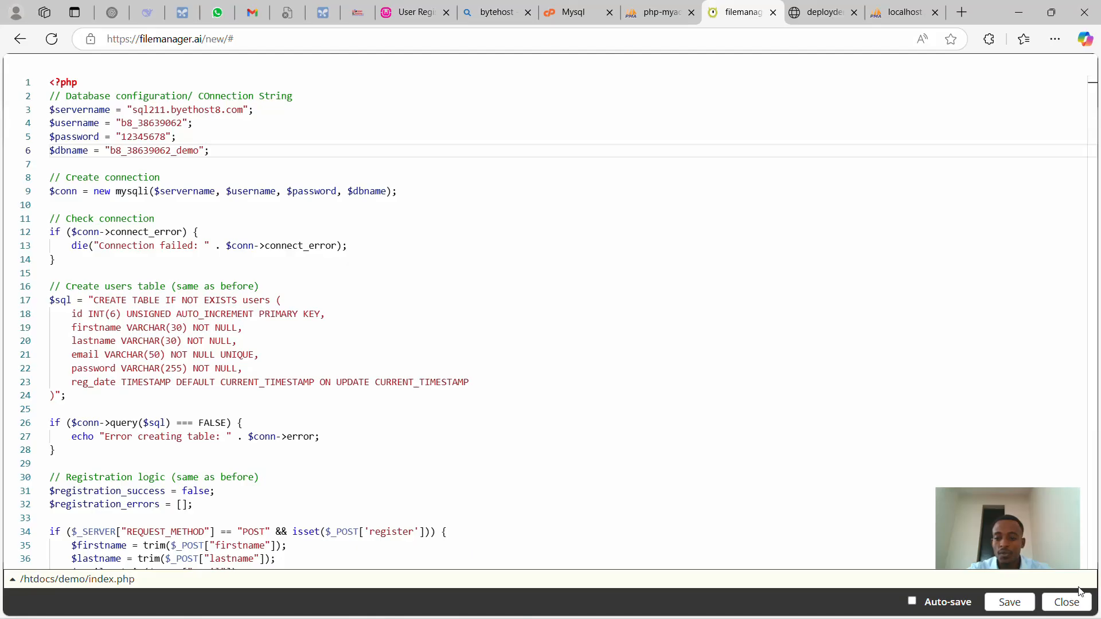
pyautogui.click(1073, 604)
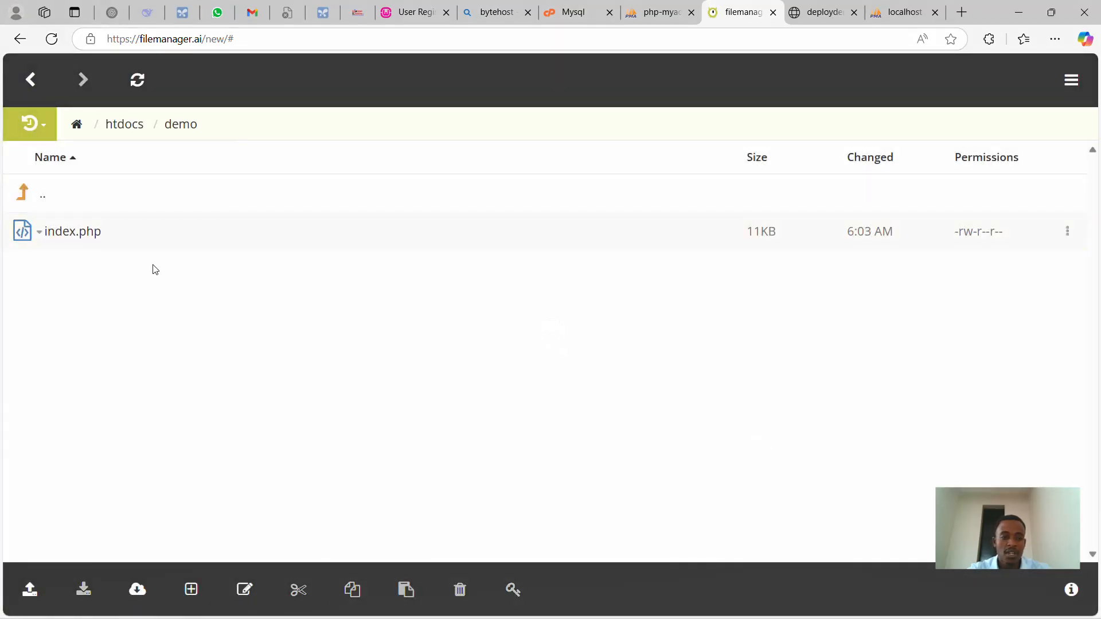
pyautogui.click(70, 233)
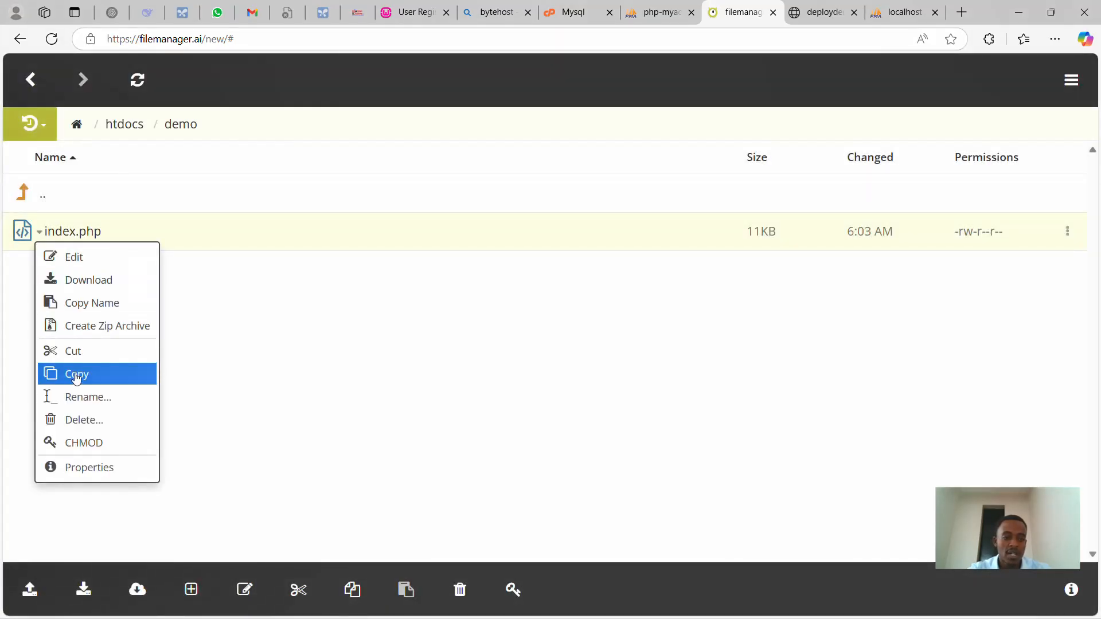
pyautogui.click(76, 354)
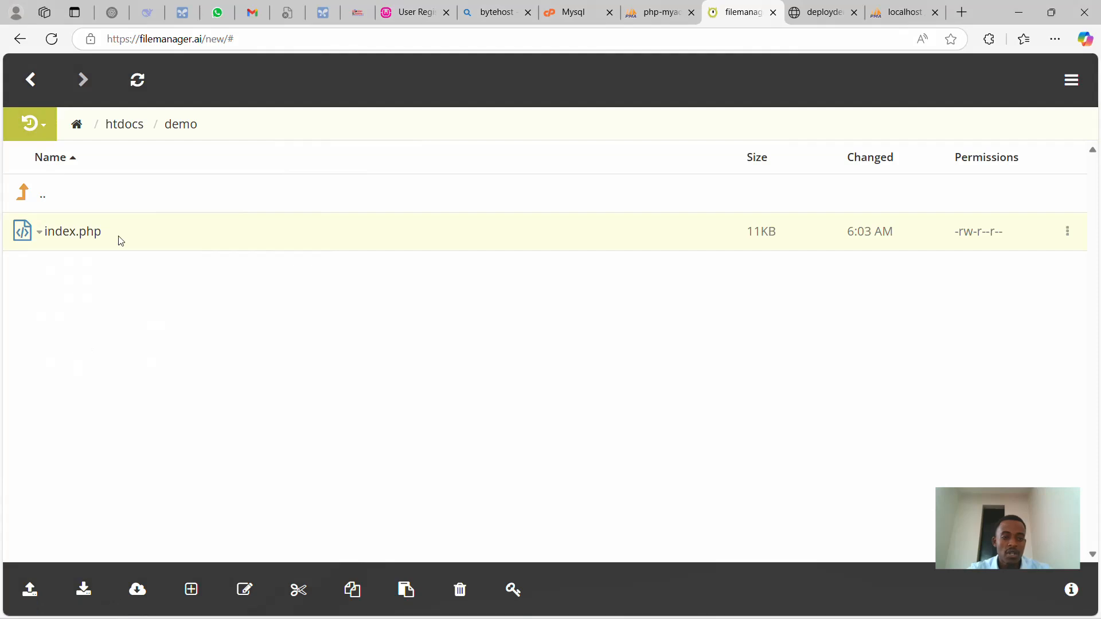
pyautogui.click(119, 129)
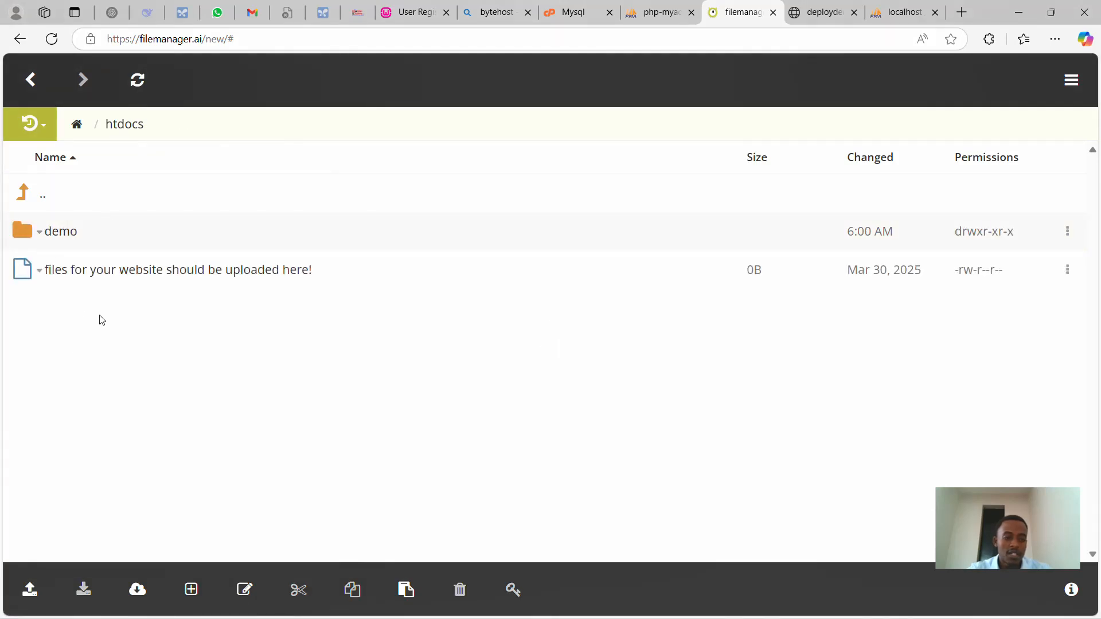
pyautogui.rightClick(52, 306)
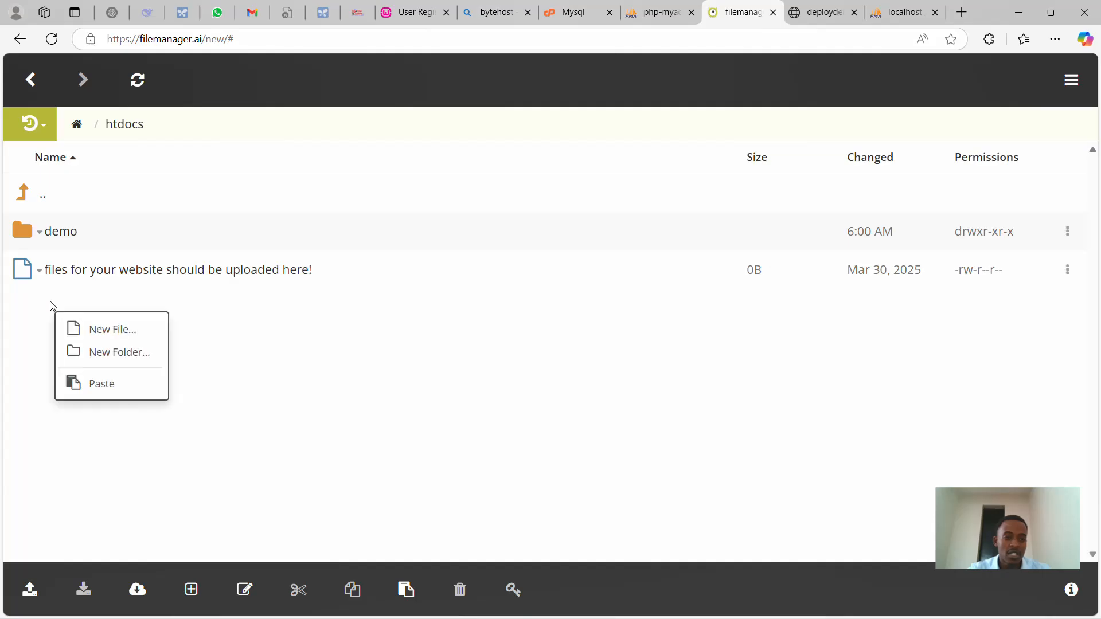
pyautogui.click(114, 389)
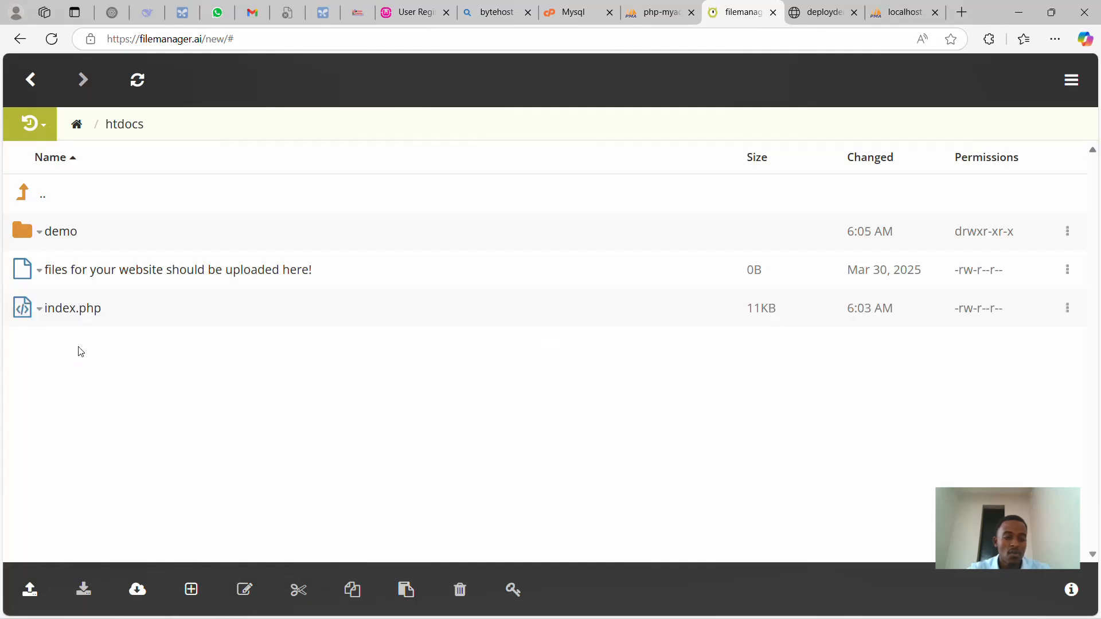
pyautogui.rightClick(52, 235)
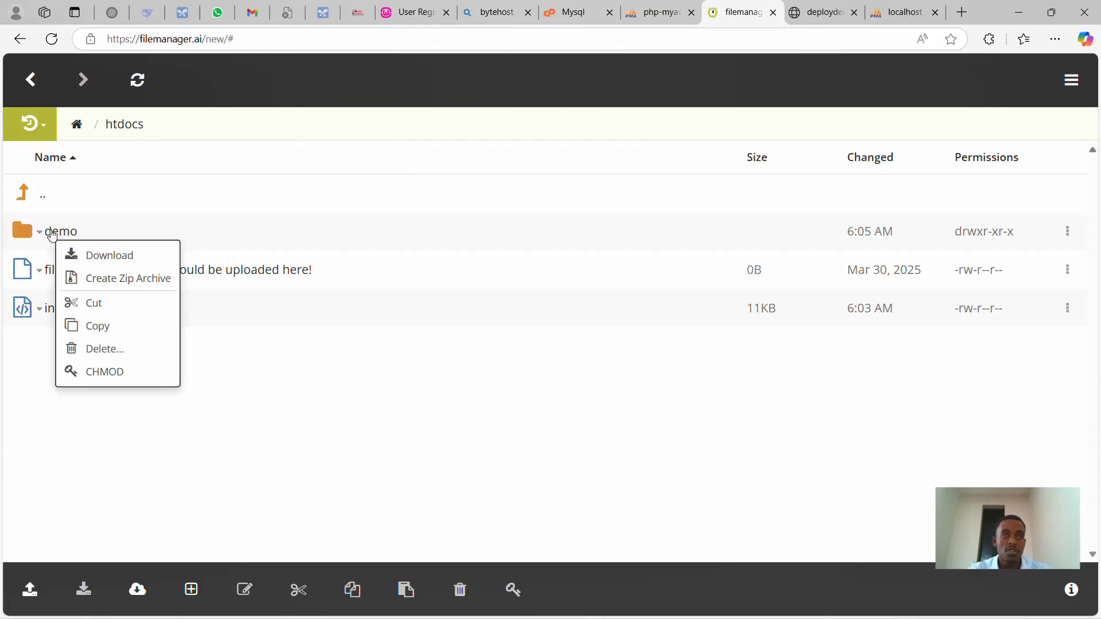
pyautogui.click(287, 411)
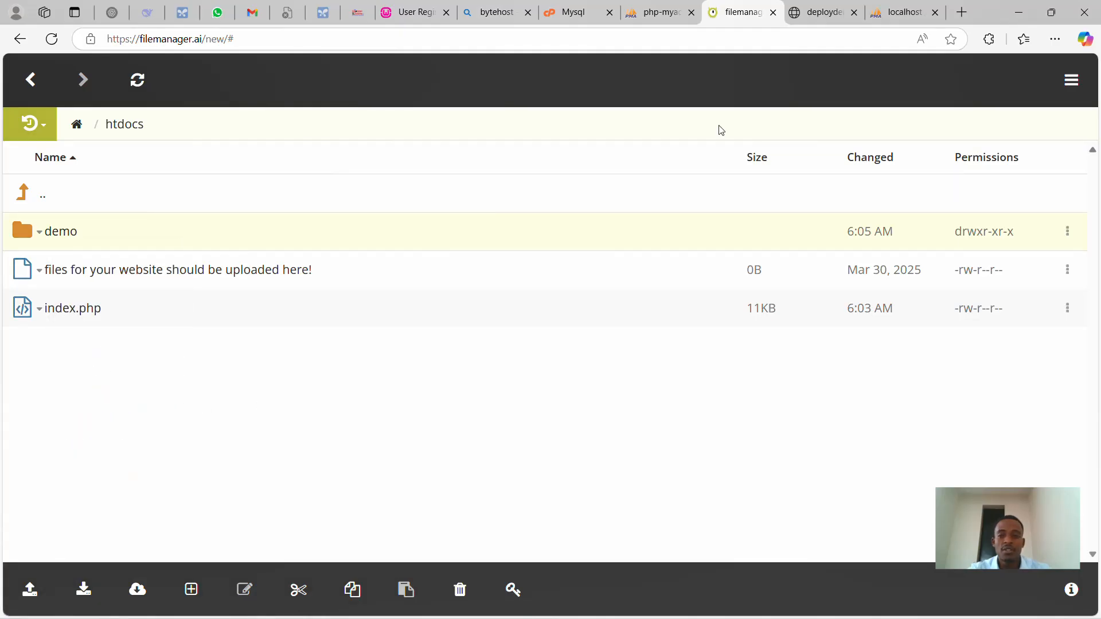
pyautogui.click(821, 17)
# - Reload the bare deploydemo.byethost8.com domain and check its Registered Users table
pyautogui.click(759, 34)
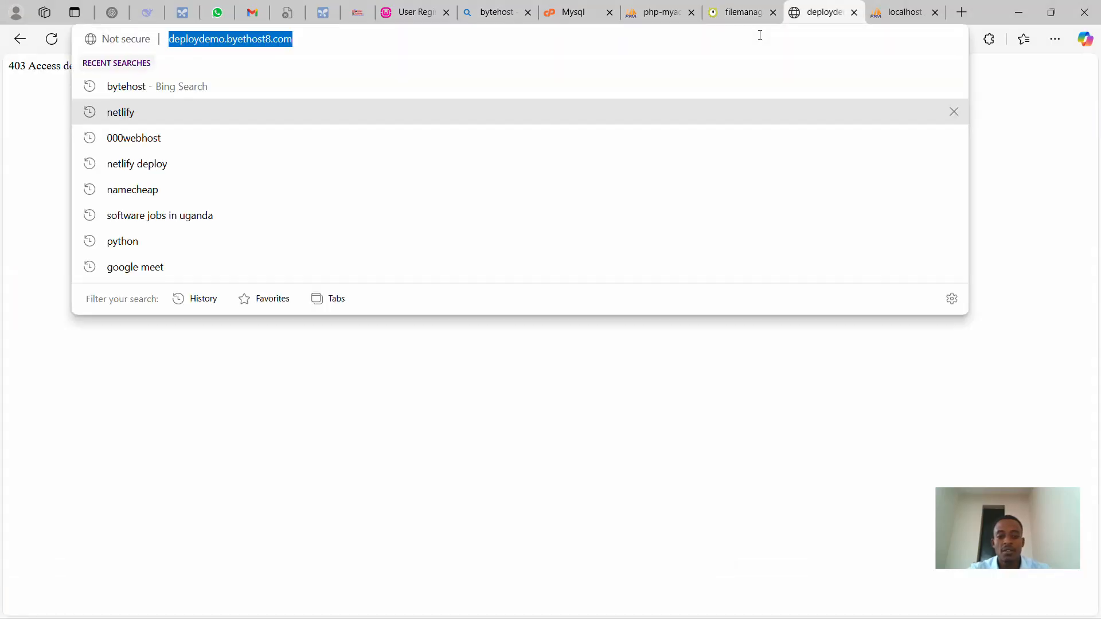
pyautogui.press('Return')
pyautogui.scroll(-3, 588, 205)
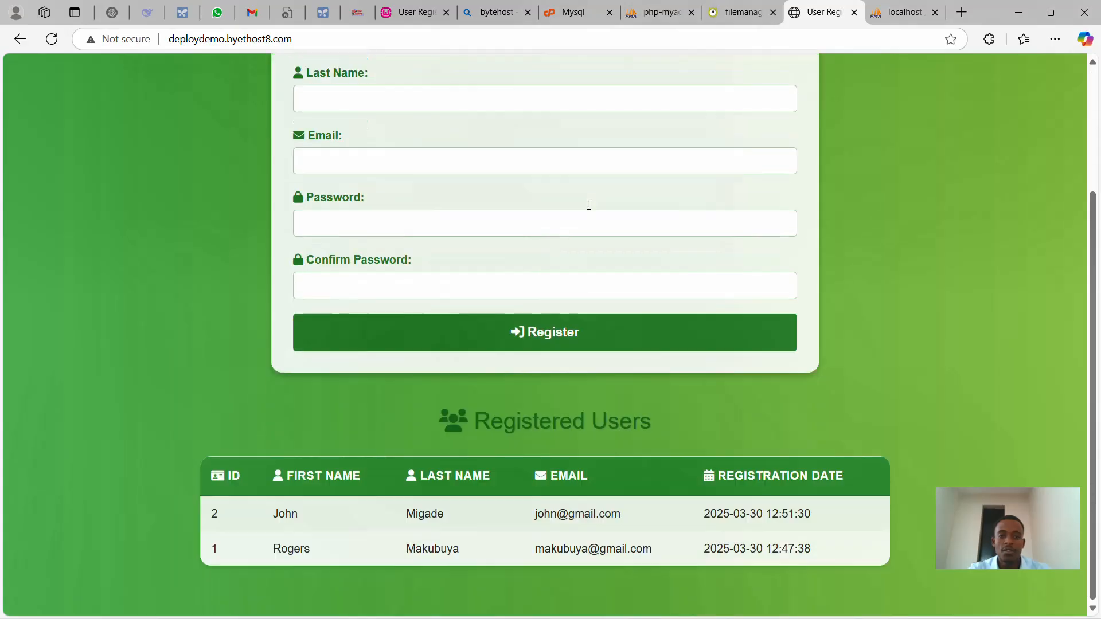
pyautogui.click(348, 39)
pyautogui.doubleClick(348, 38)
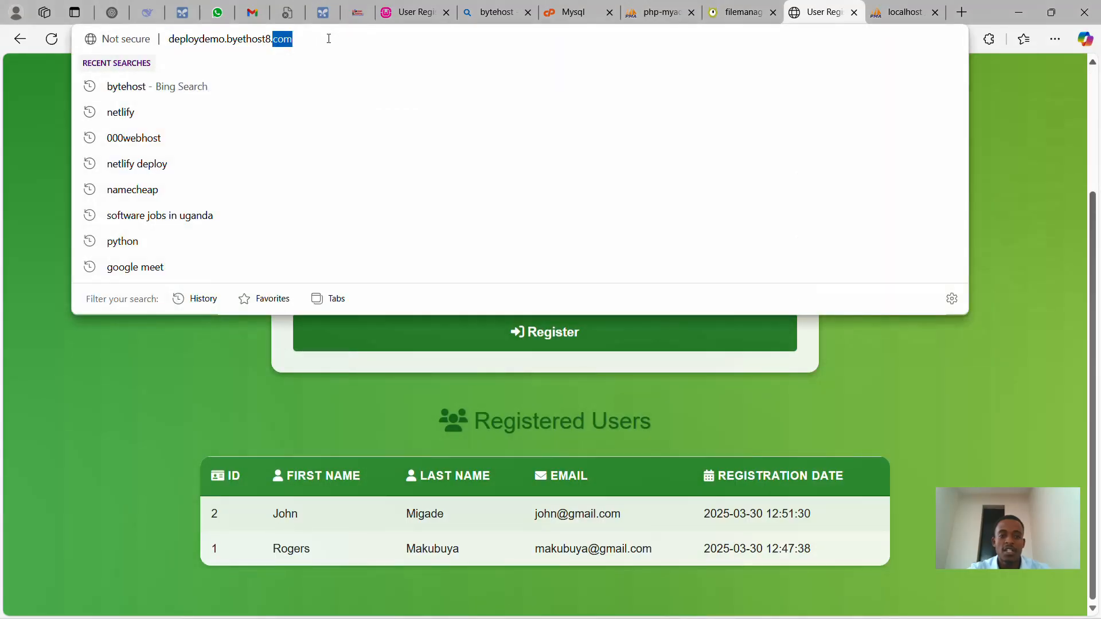
pyautogui.click(95, 375)
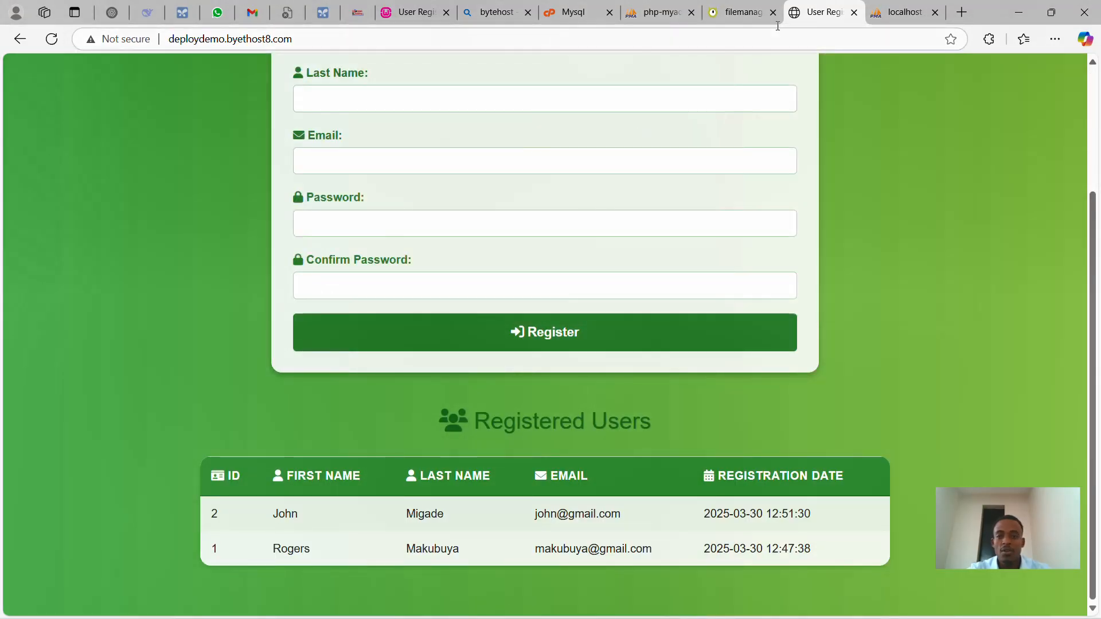
pyautogui.click(746, 14)
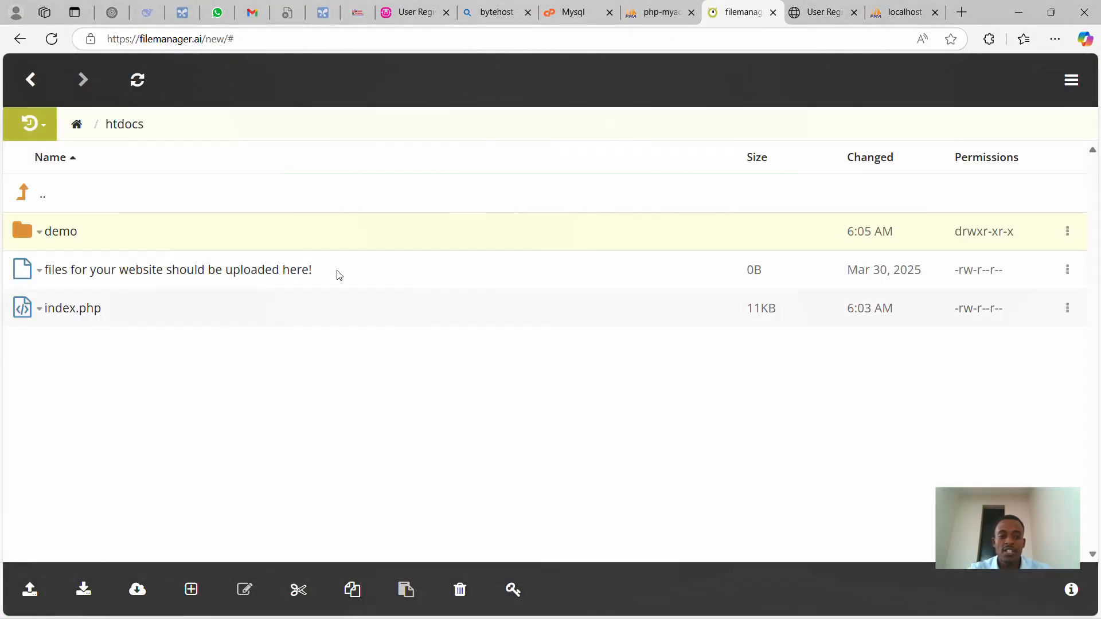
# - Rename index.php in htdocs to home.php
pyautogui.rightClick(68, 318)
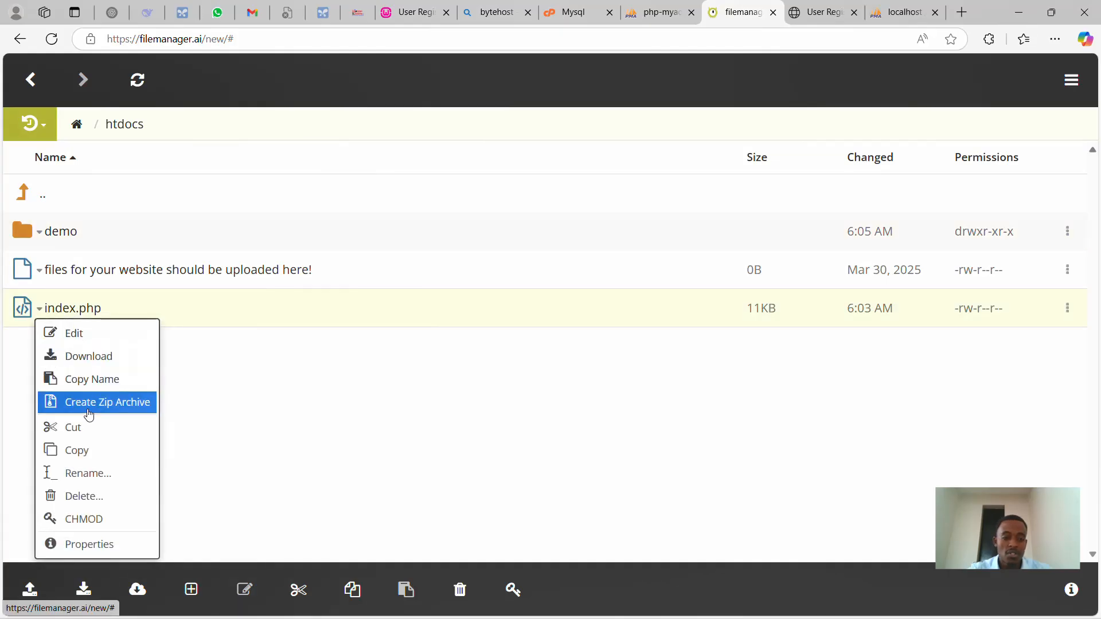
pyautogui.click(83, 483)
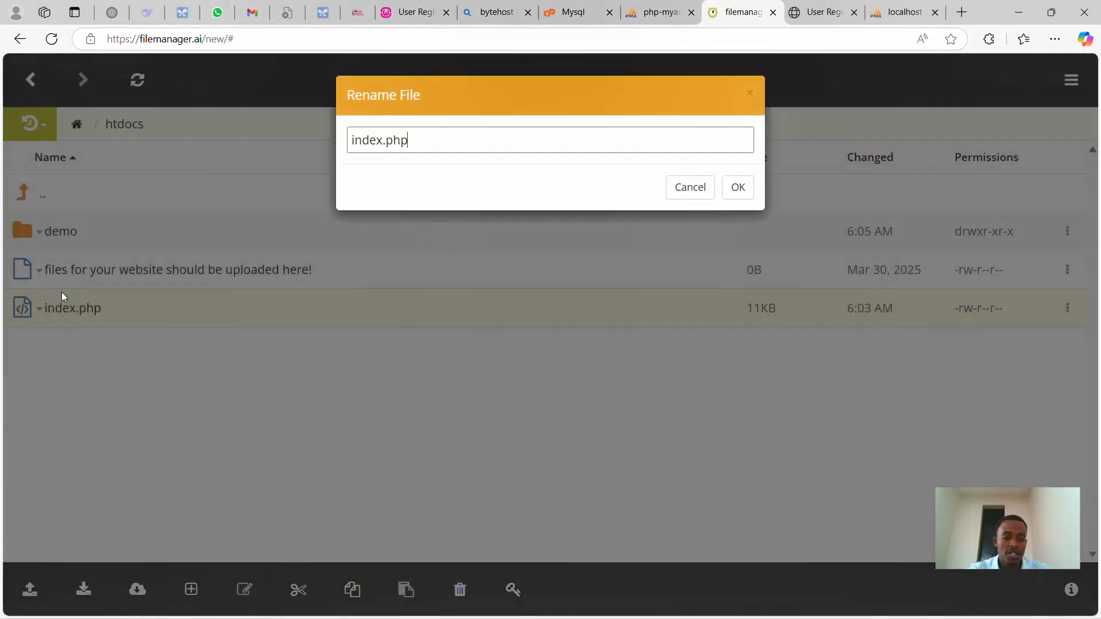
pyautogui.doubleClick(377, 141)
pyautogui.write('home')
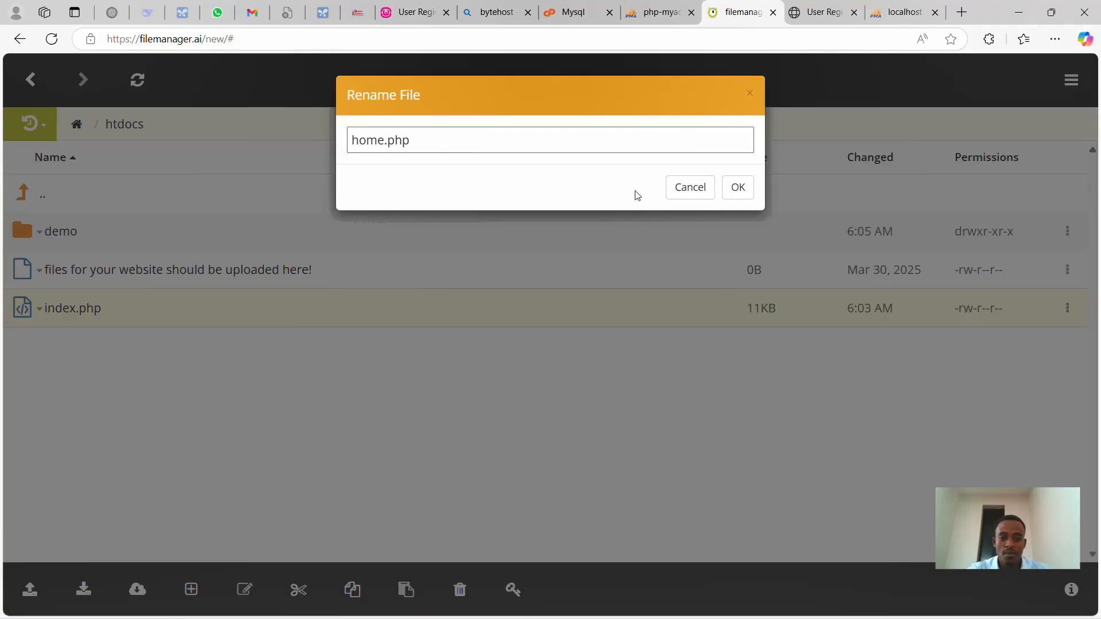
pyautogui.click(738, 187)
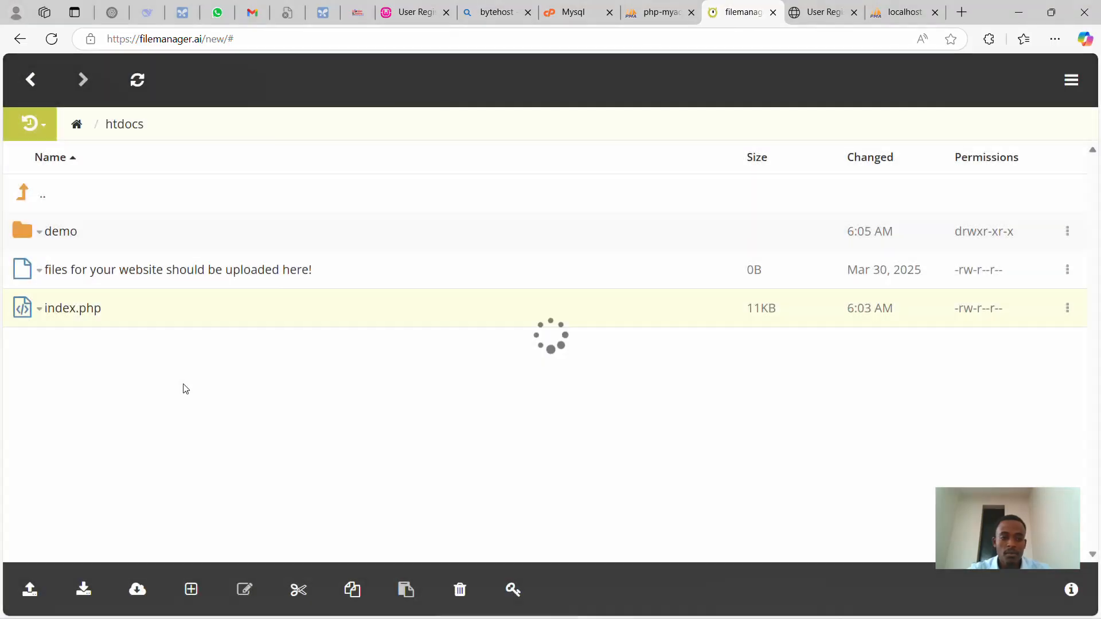
# - Reload the root domain, getting 403, then load deploydemo.byethost8.com/home.php
pyautogui.click(821, 9)
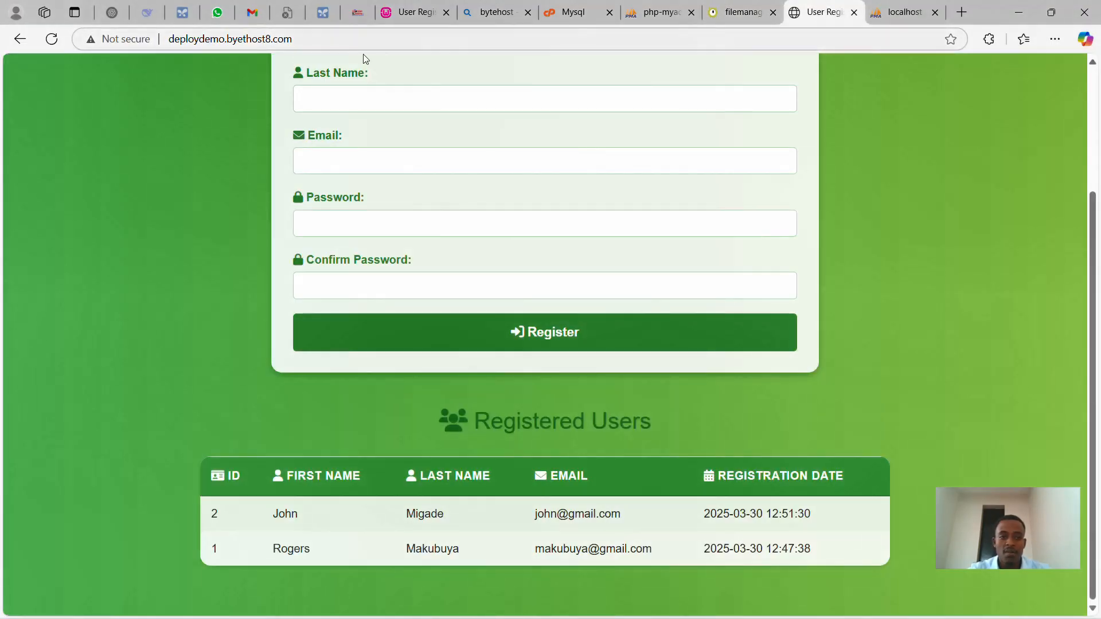
pyautogui.click(318, 48)
pyautogui.press('Return')
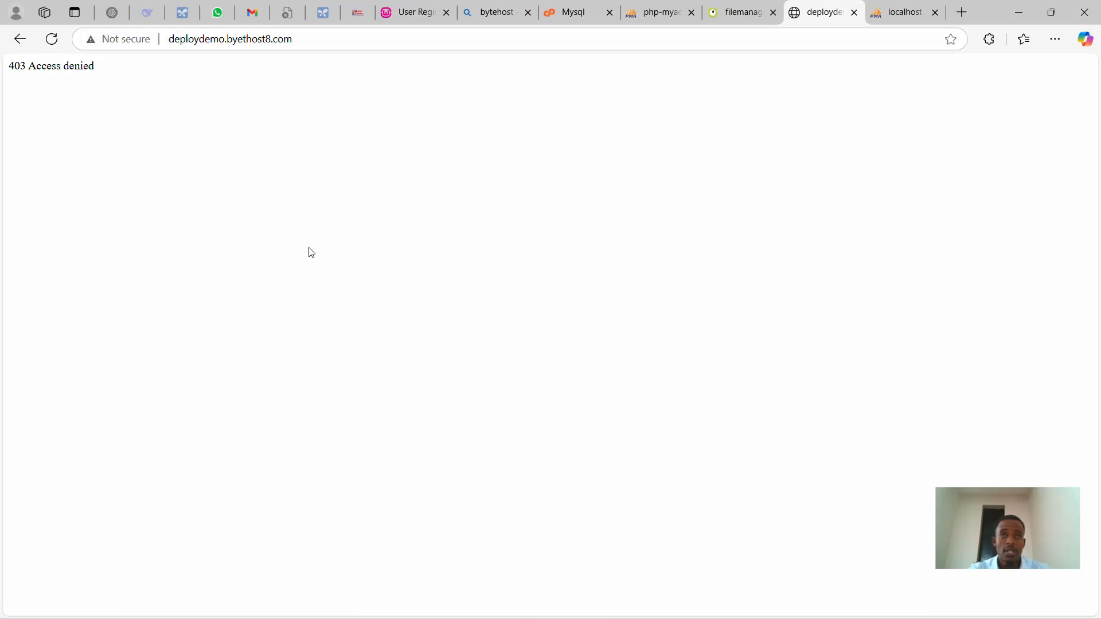
pyautogui.click(313, 40)
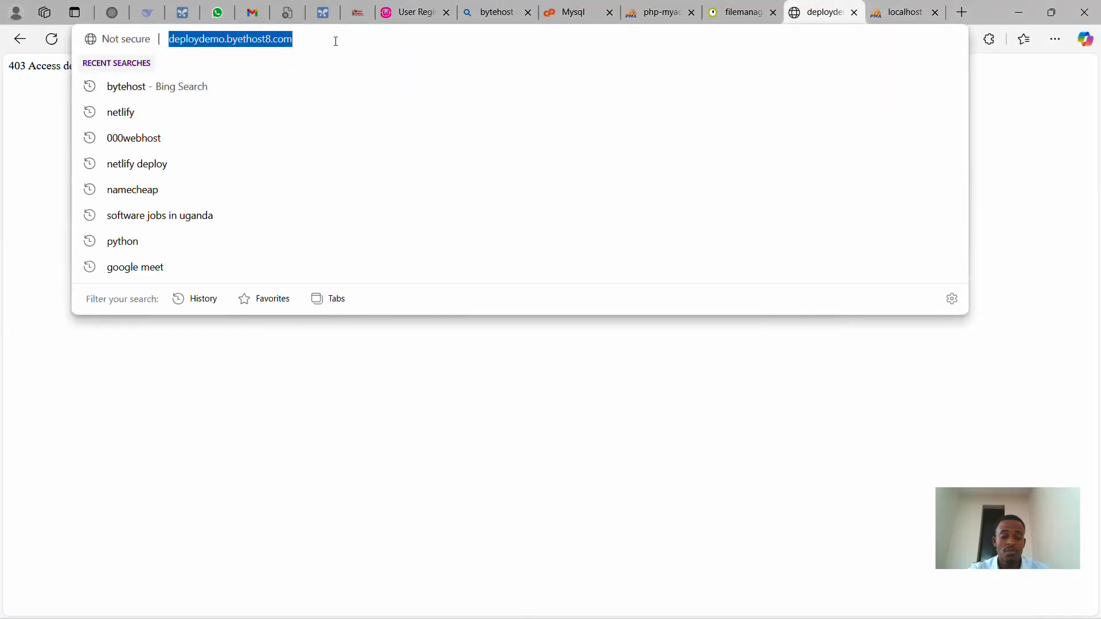
pyautogui.click(335, 41)
pyautogui.write('hom')
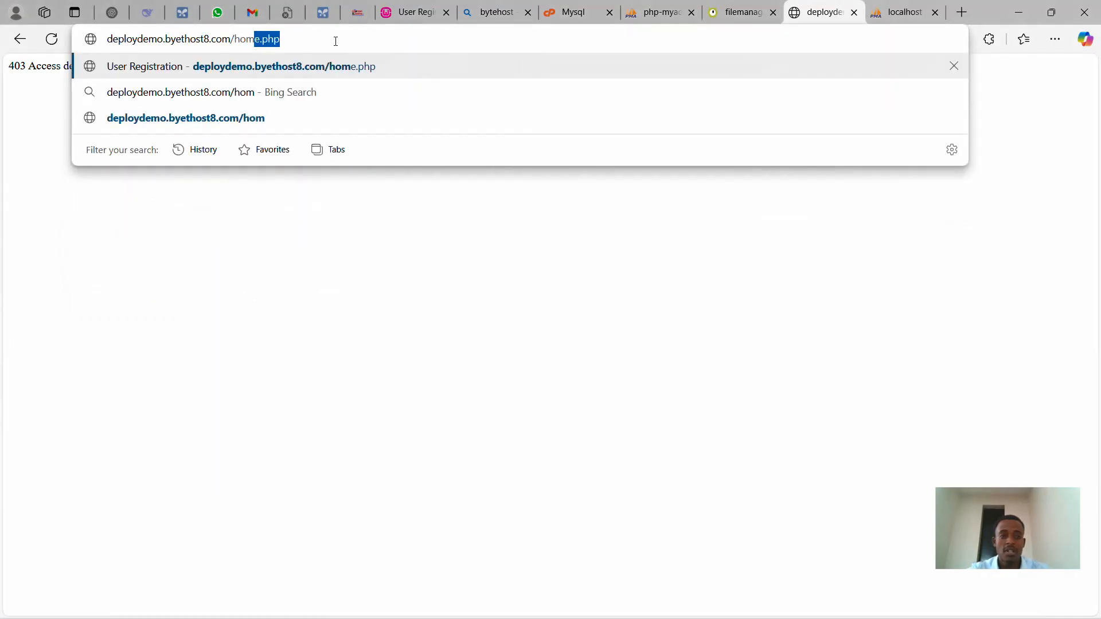
pyautogui.press('Return')
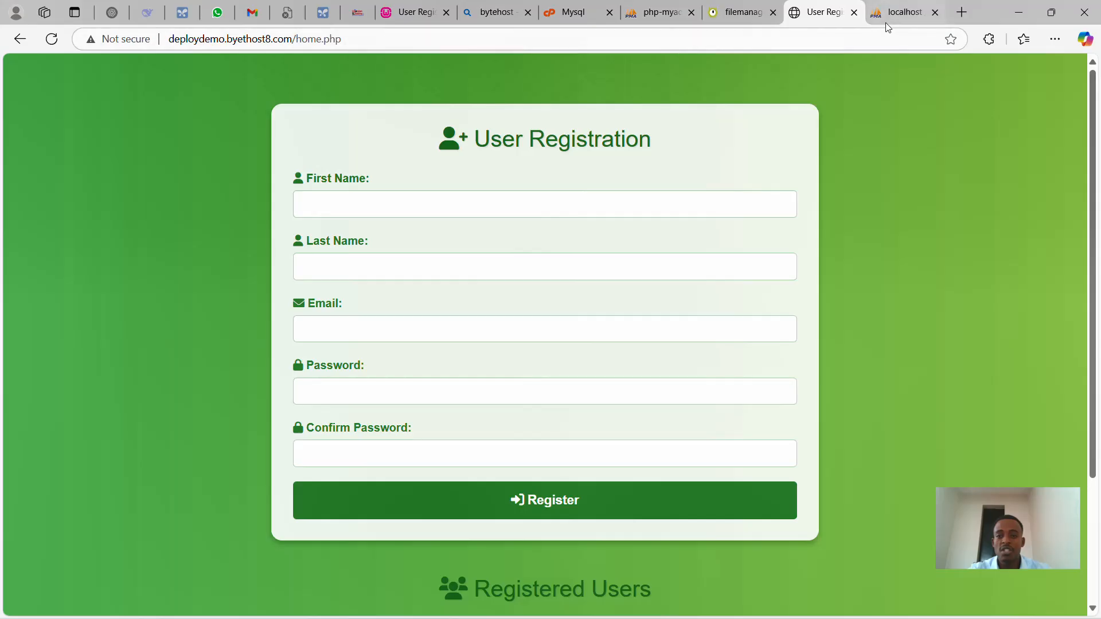
# - Close the registration page, rename home.php in htdocs back to index.php, and go to the phpMyAdmin export tab
pyautogui.click(854, 14)
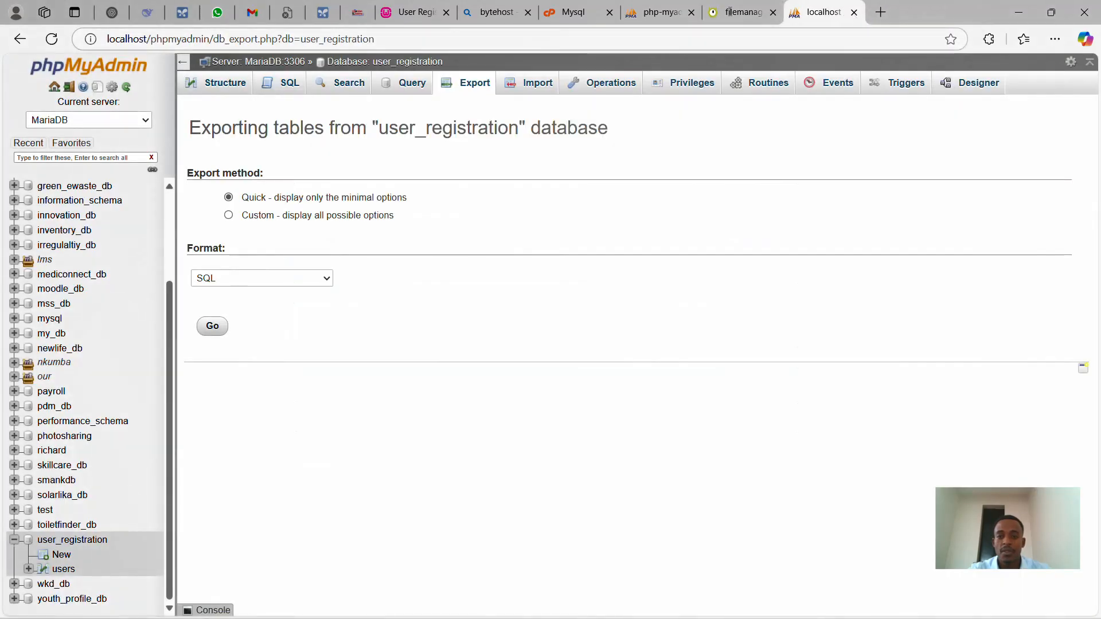
pyautogui.click(743, 12)
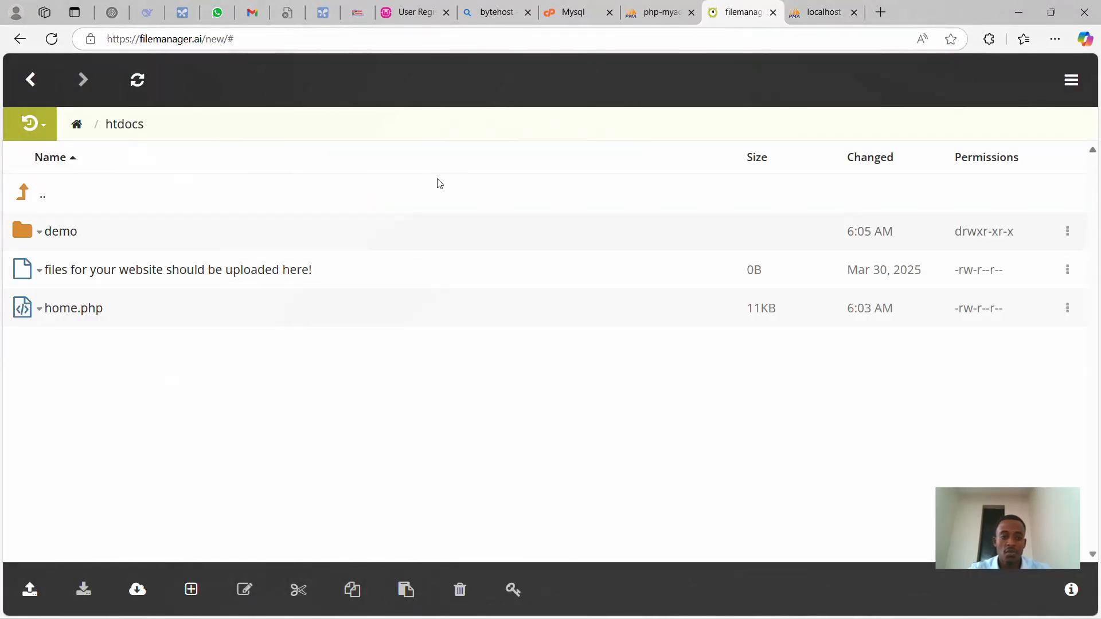
pyautogui.click(66, 313)
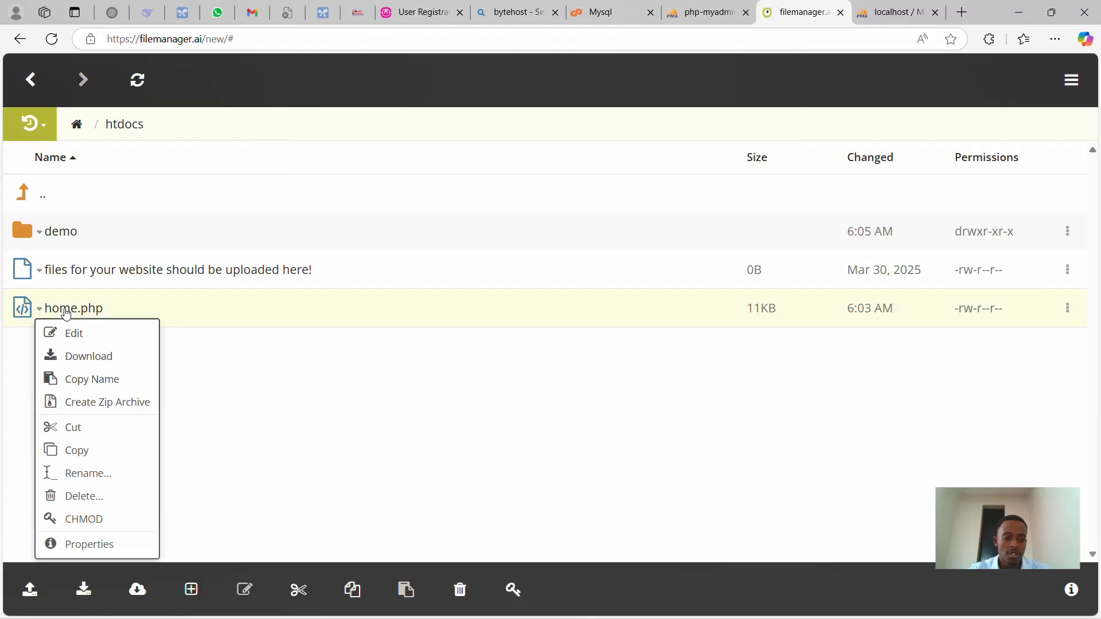
pyautogui.click(81, 485)
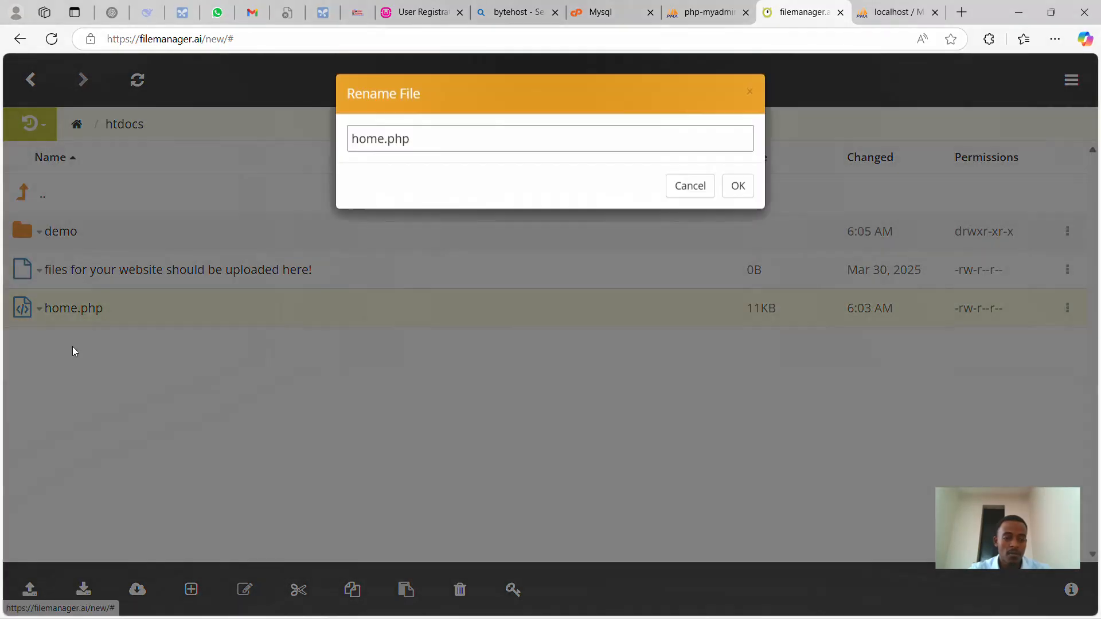
pyautogui.doubleClick(368, 141)
pyautogui.write('index')
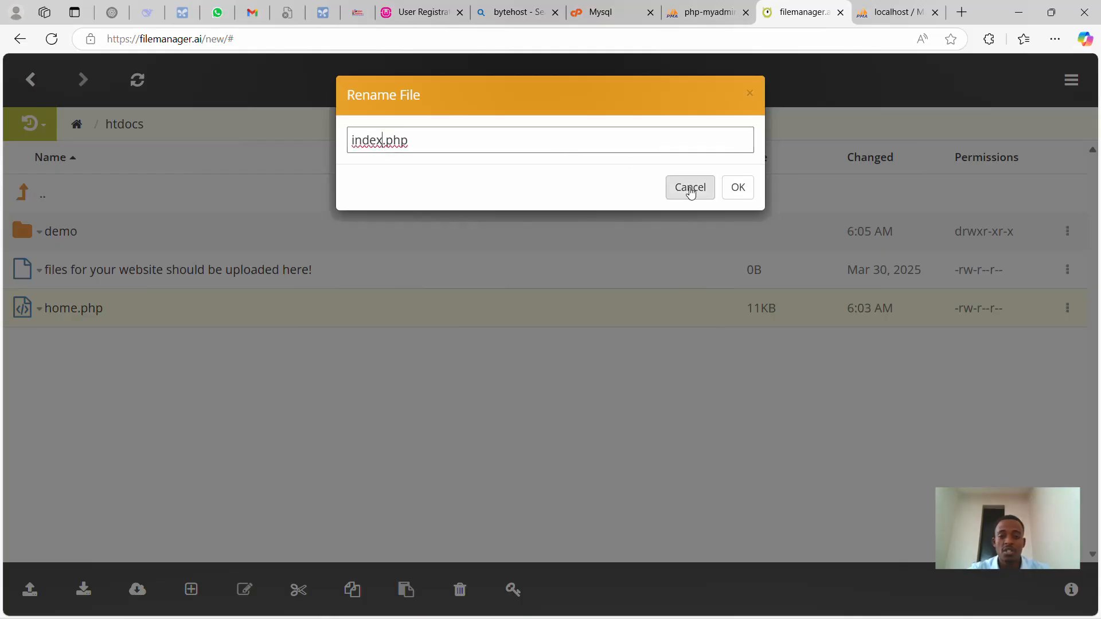
pyautogui.click(738, 187)
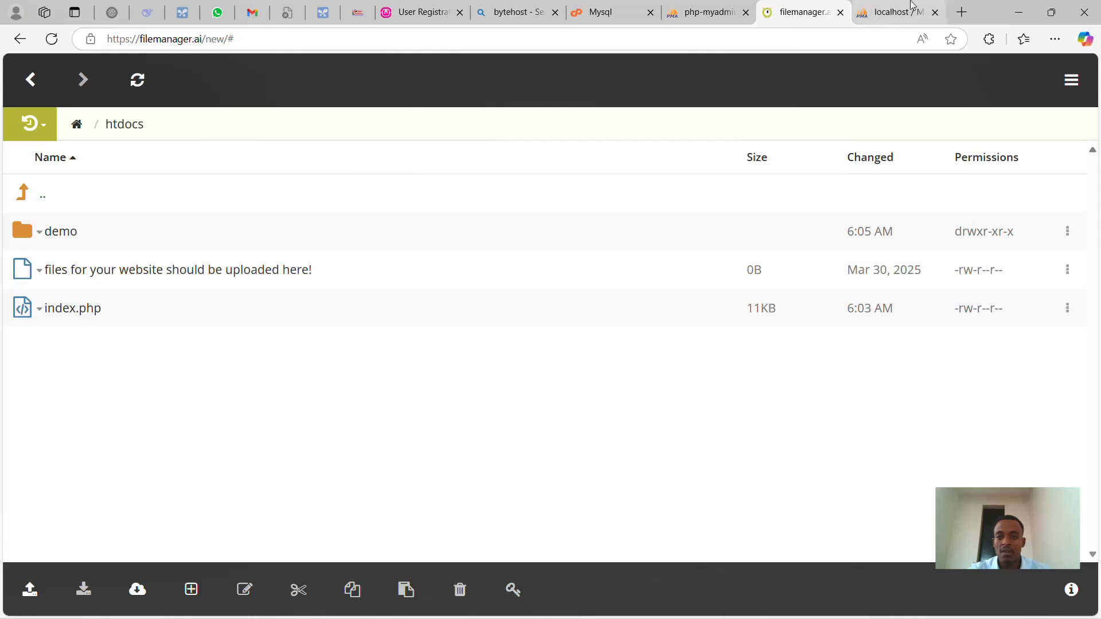
pyautogui.click(893, 7)
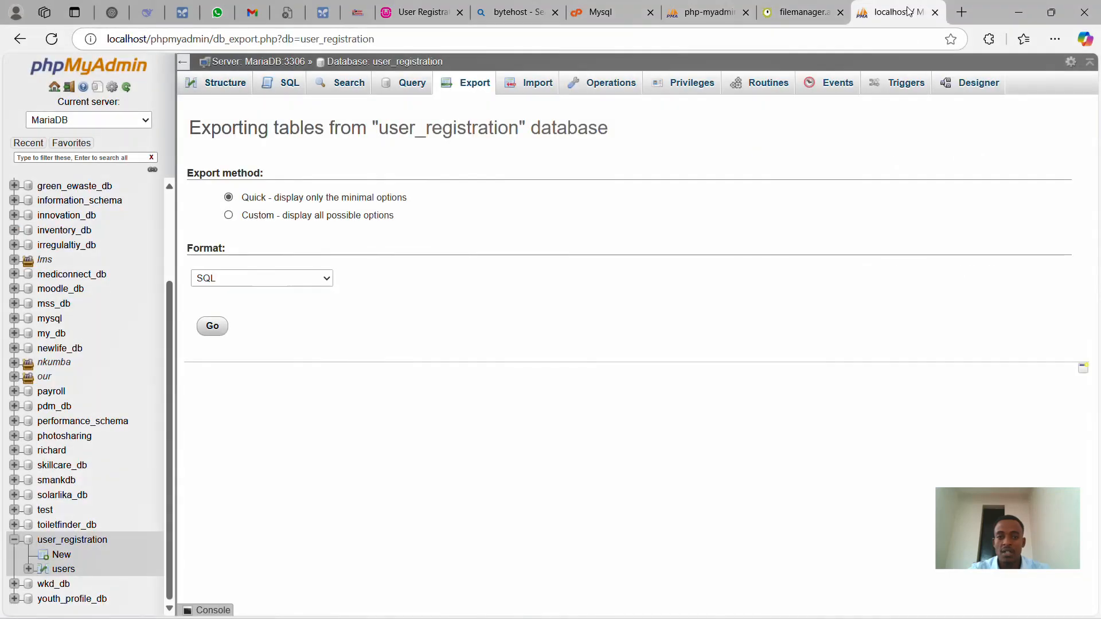
# - Load deploydemo.byethost8.com in a new tab and confirm the User Registration form appears at the root domain
pyautogui.click(954, 17)
pyautogui.write('de')
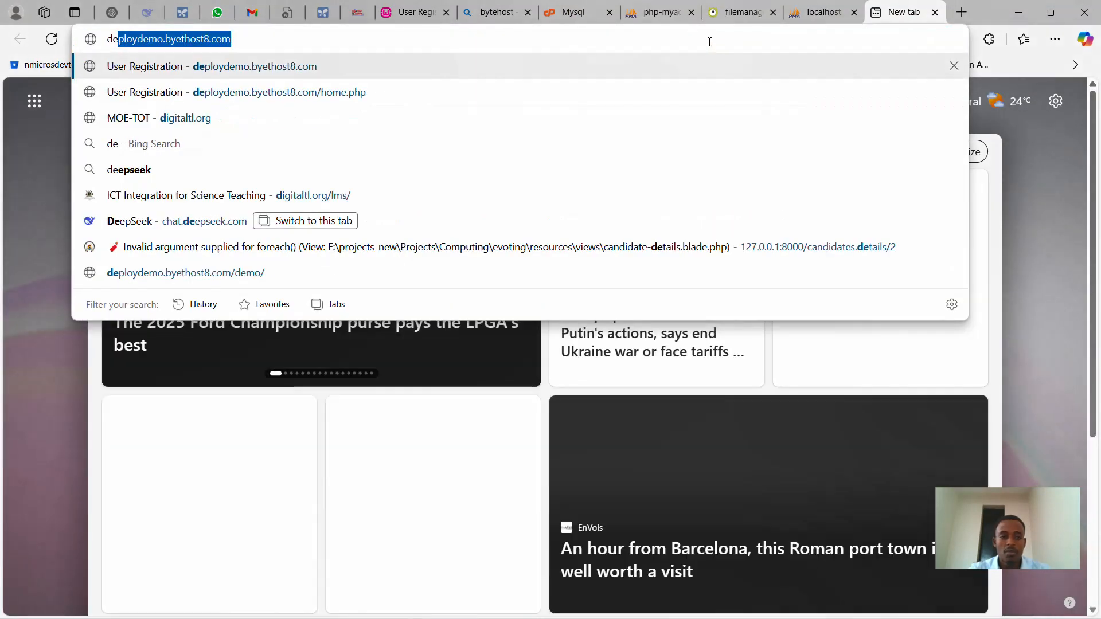
pyautogui.press('Return')
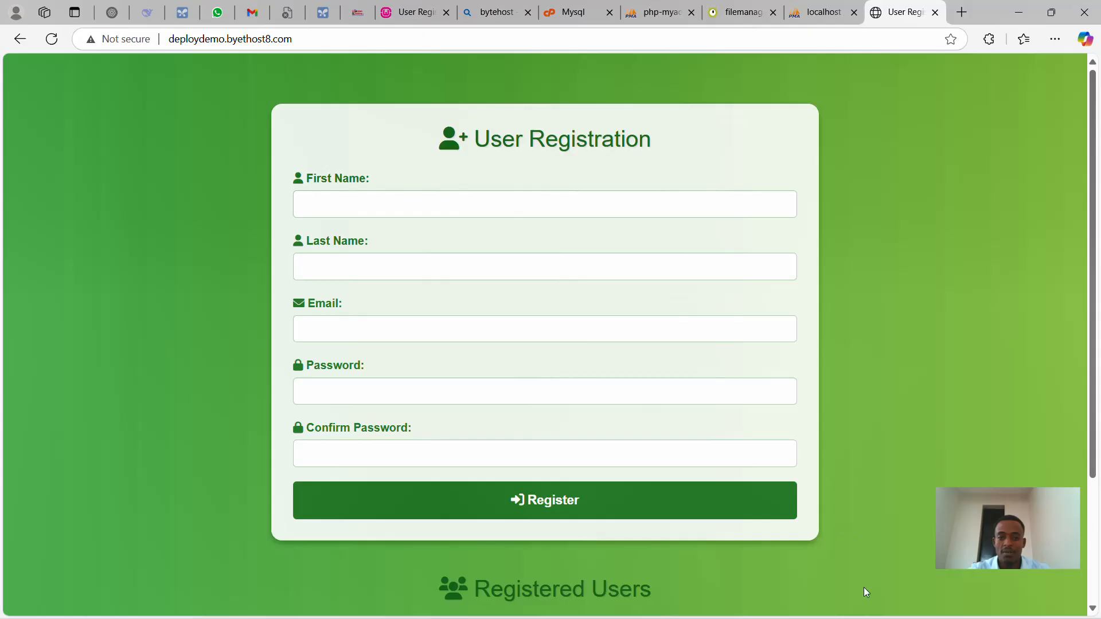
pyautogui.click(888, 603)
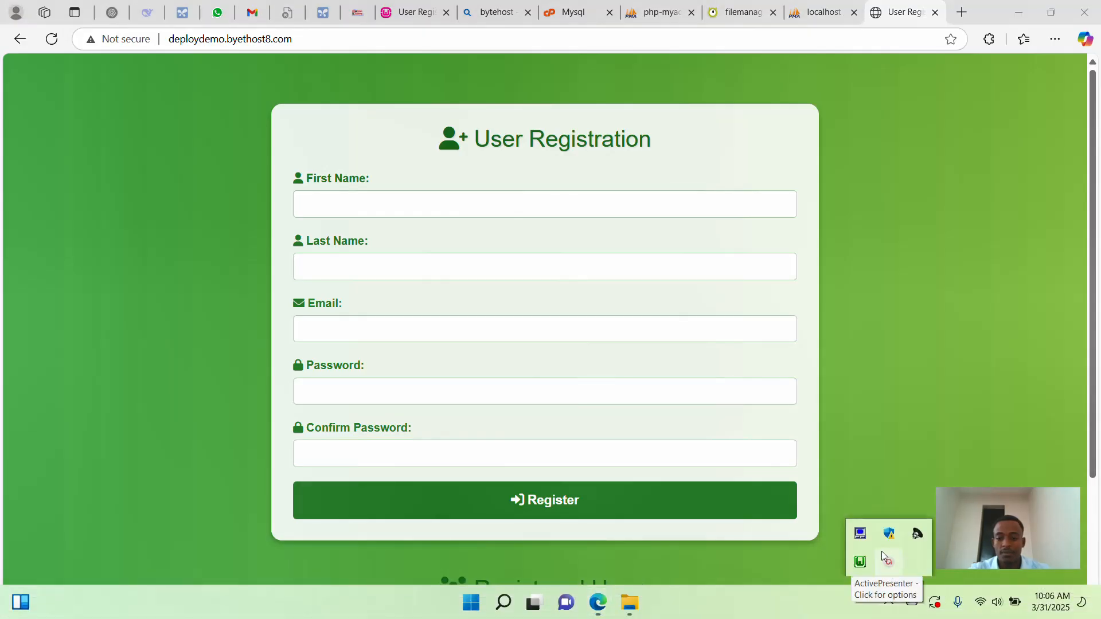